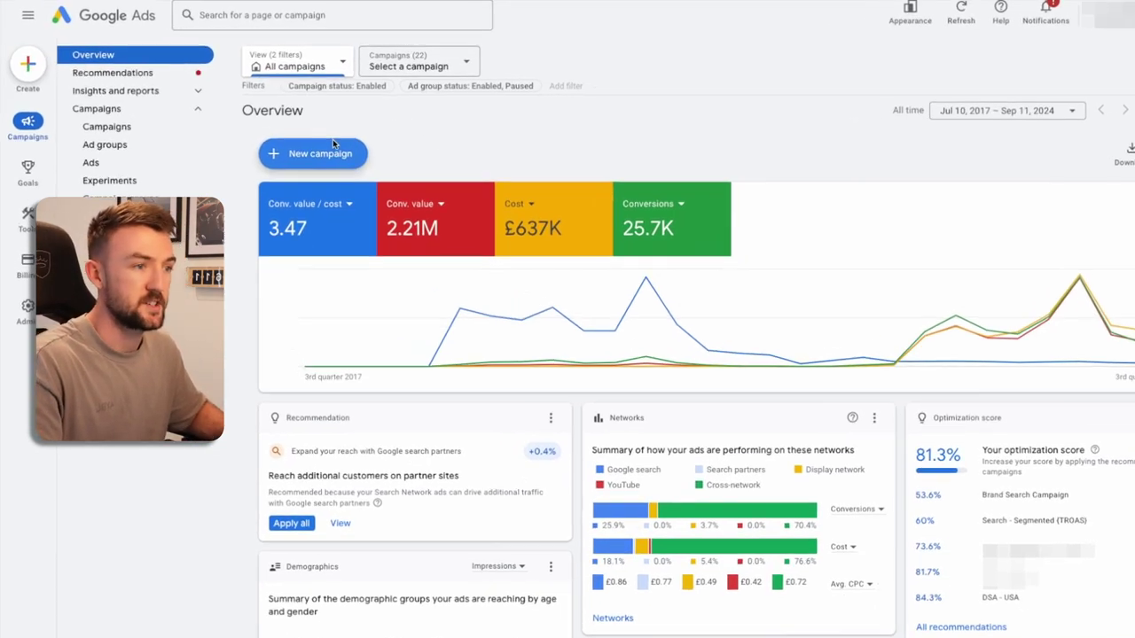
Step: Start a new campaign with the Sales objective and the account-default Purchases conversion goal
{"action": "left_click", "coordinate": [354, 166]}
{"action": "left_click", "coordinate": [351, 180]}
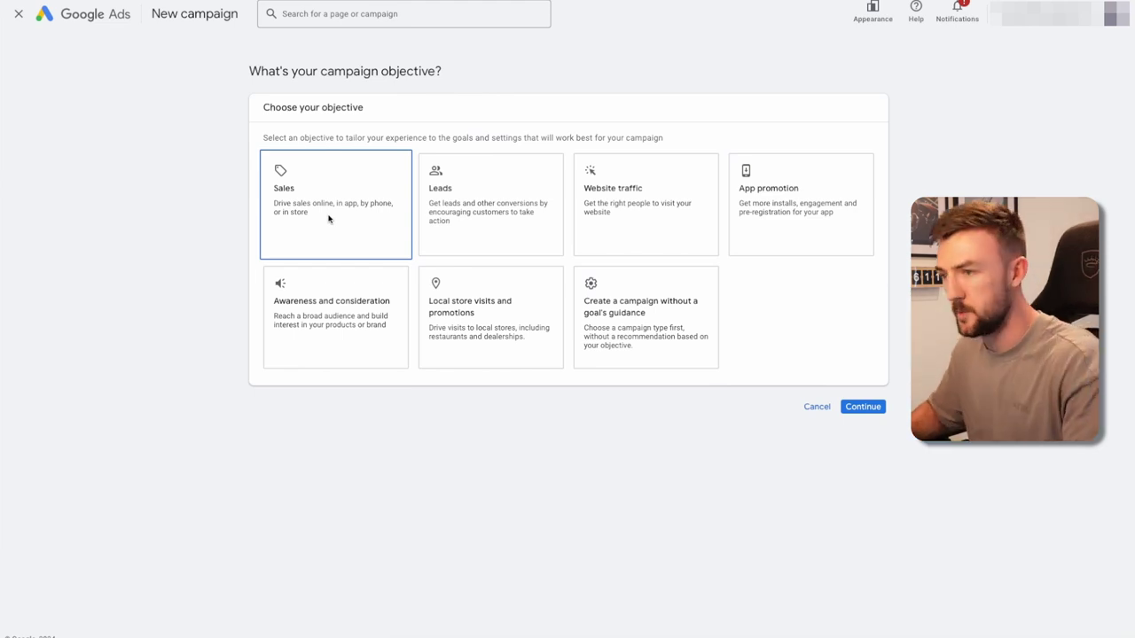
{"action": "left_click", "coordinate": [365, 221]}
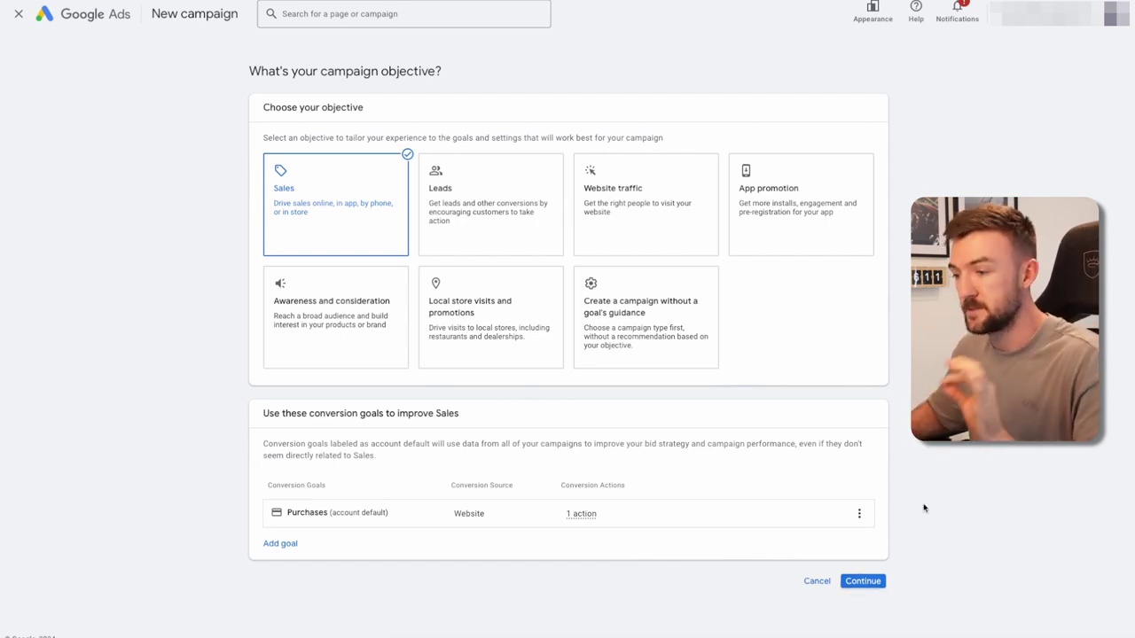
{"action": "left_click", "coordinate": [858, 578]}
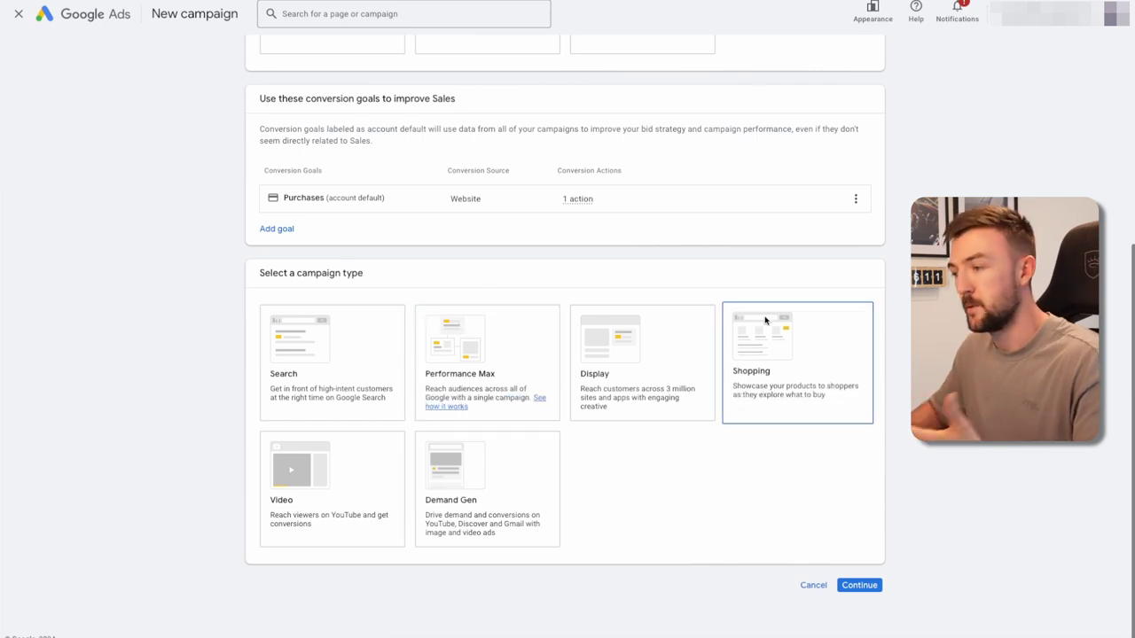
Step: Choose the Search campaign type with website visits to gymshark.co.uk as the way to reach the goal
{"action": "left_click", "coordinate": [301, 336]}
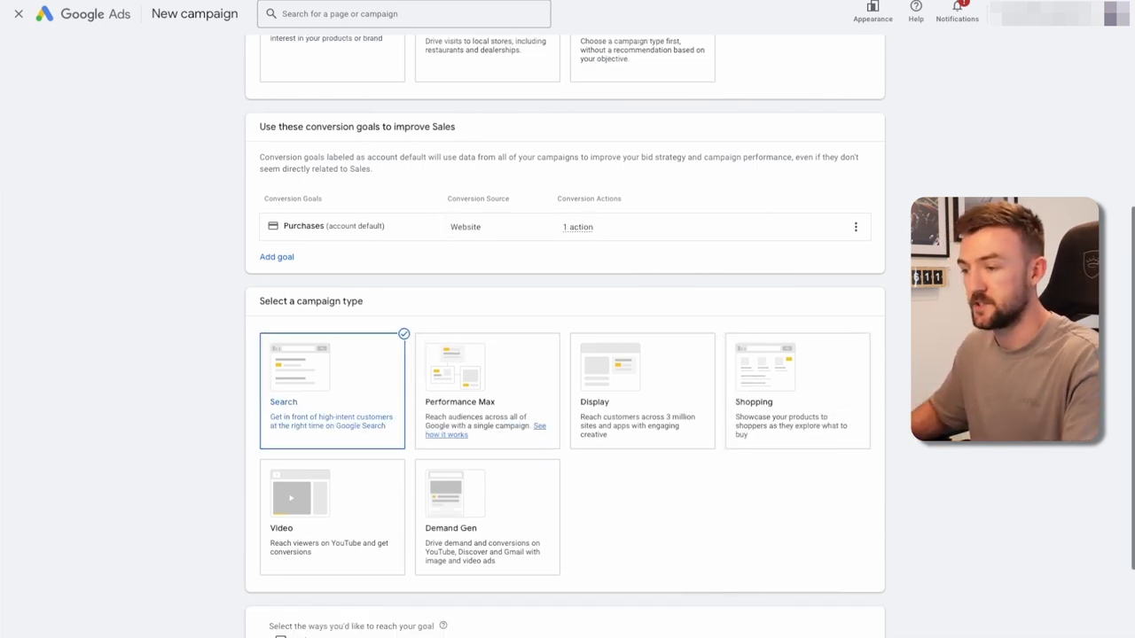
{"action": "left_click", "coordinate": [280, 511]}
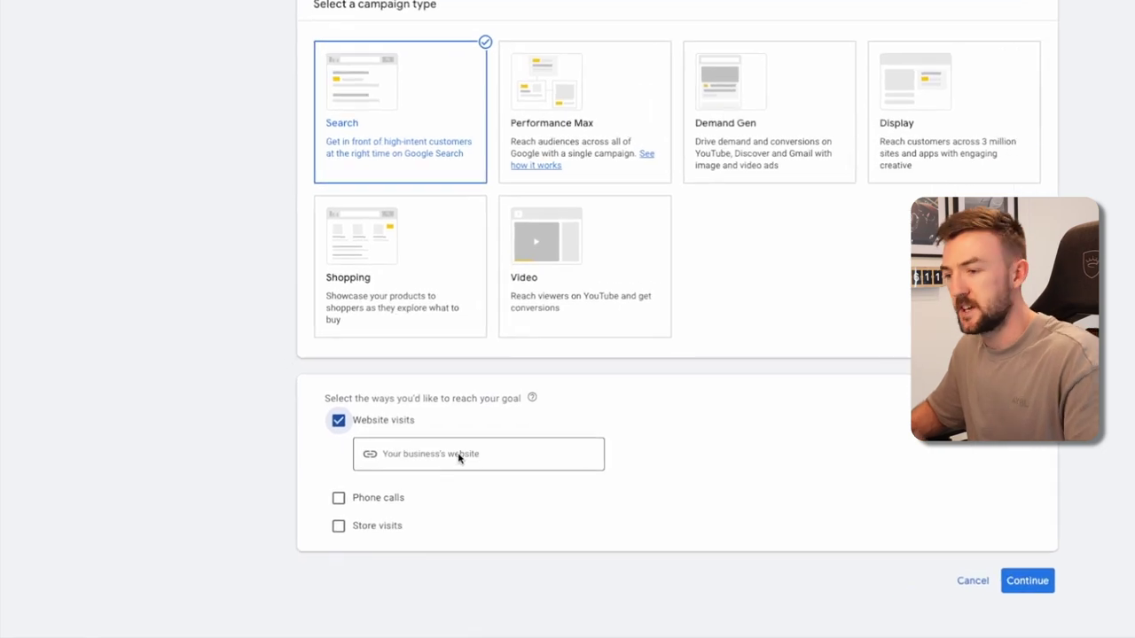
{"action": "left_click", "coordinate": [380, 544]}
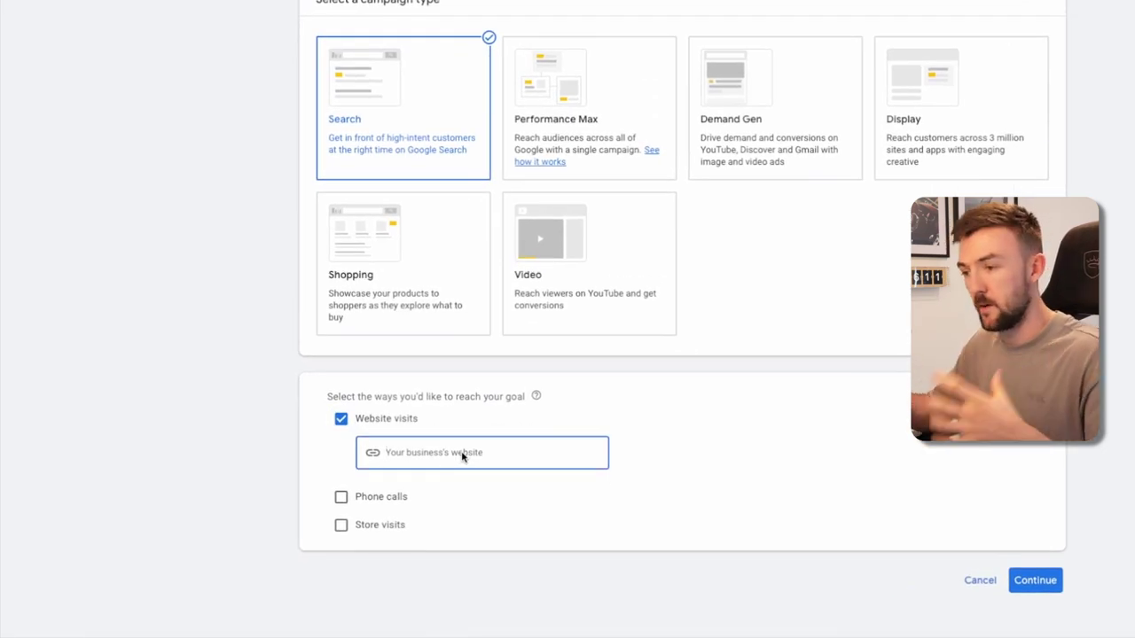
{"action": "type", "text": "gymsh"}
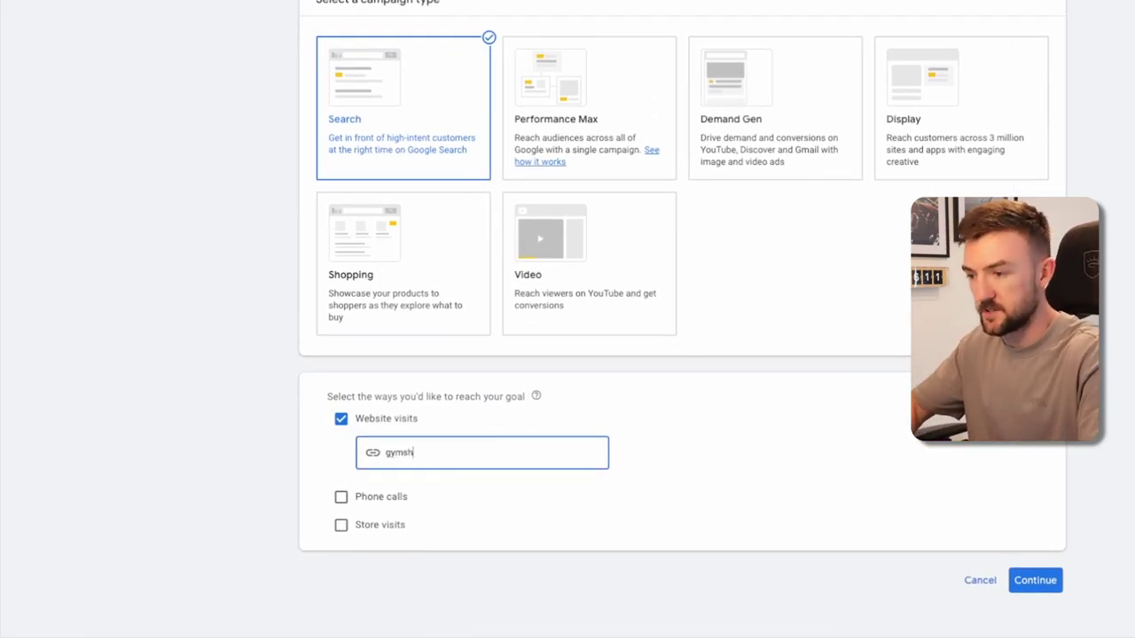
{"action": "type", "text": "ark.c.d"}
{"action": "key", "text": "BackSpace"}
{"action": "key", "text": "BackSpace"}
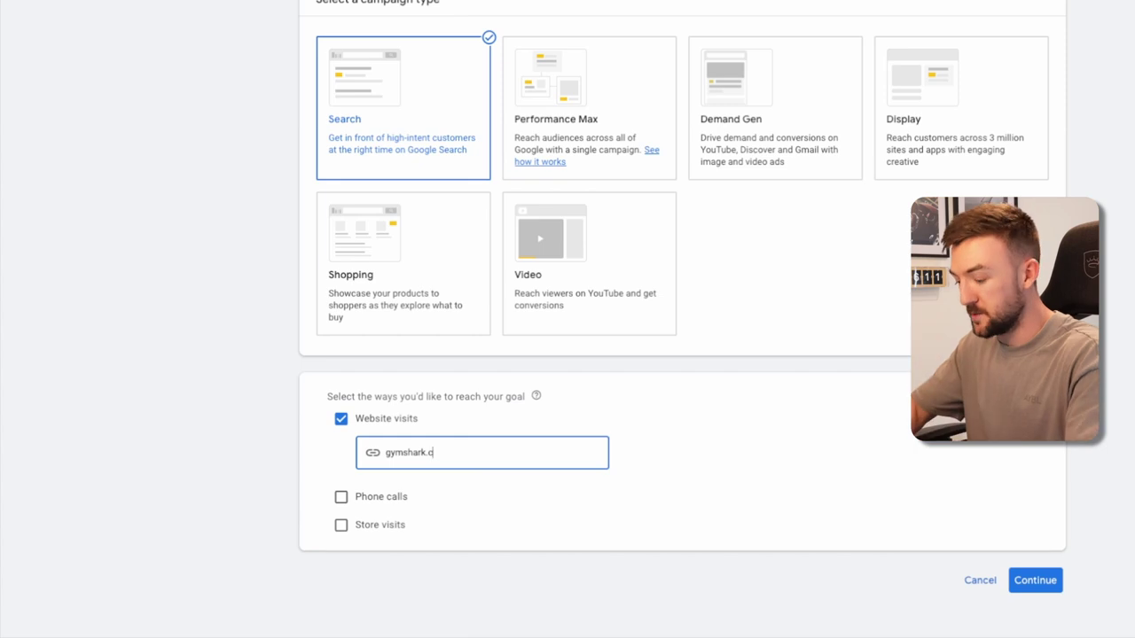
{"action": "type", "text": "o.uk"}
{"action": "left_click", "coordinate": [1035, 581]}
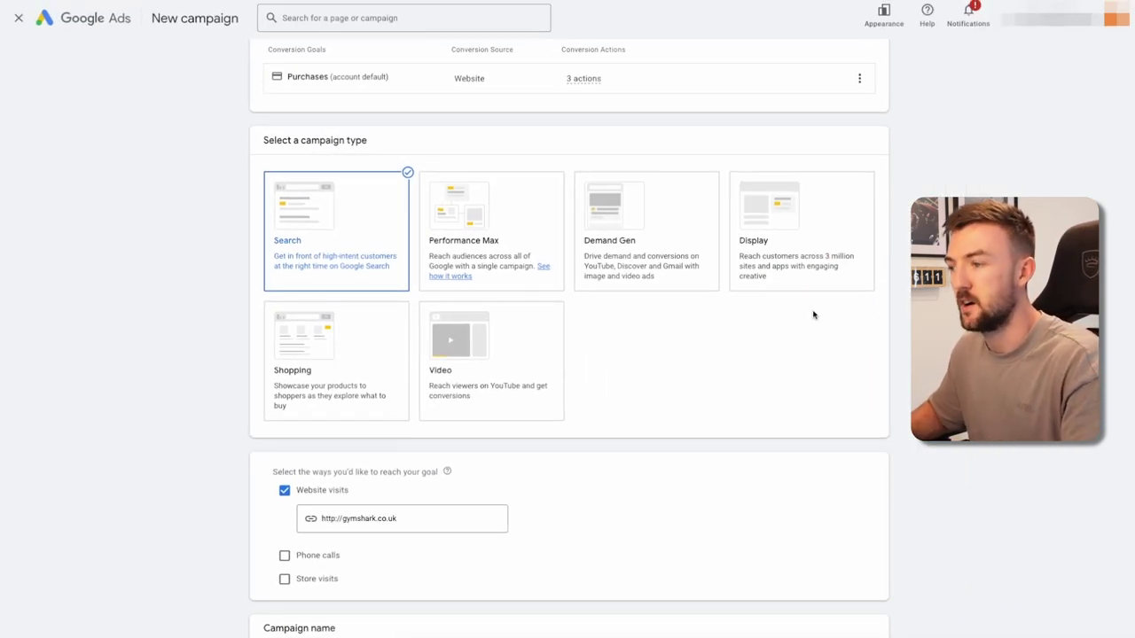
Step: Name the campaign "Search segmented" and proceed to the bidding settings
{"action": "scroll", "coordinate": [813, 314], "scroll_direction": "down", "scroll_amount": 2}
{"action": "type", "text": "Search"}
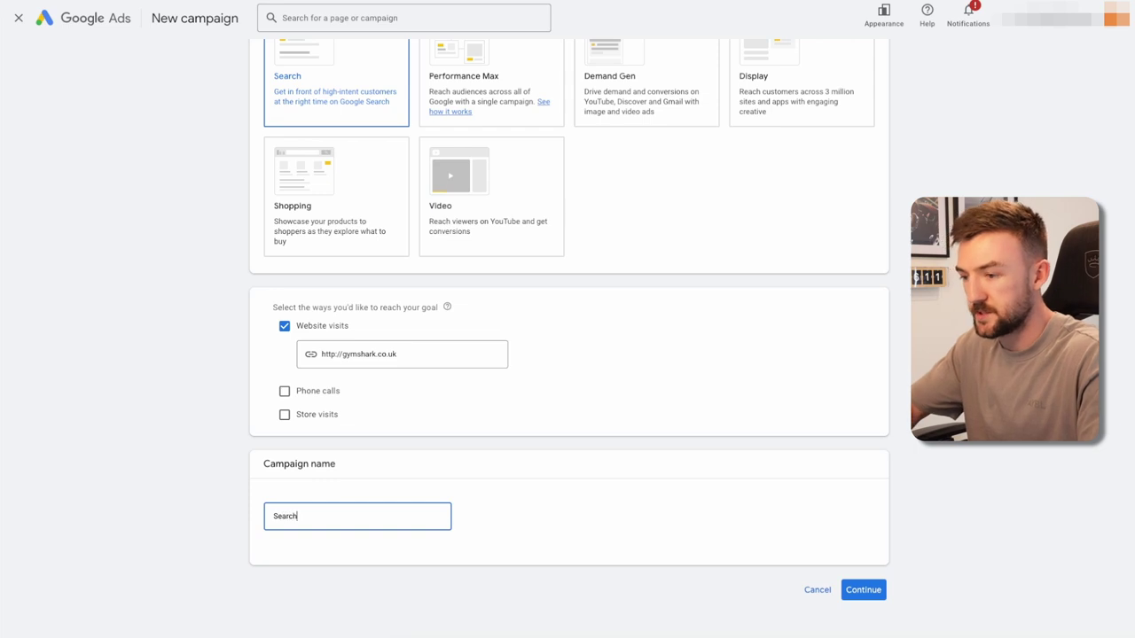
{"action": "type", "text": " segmented"}
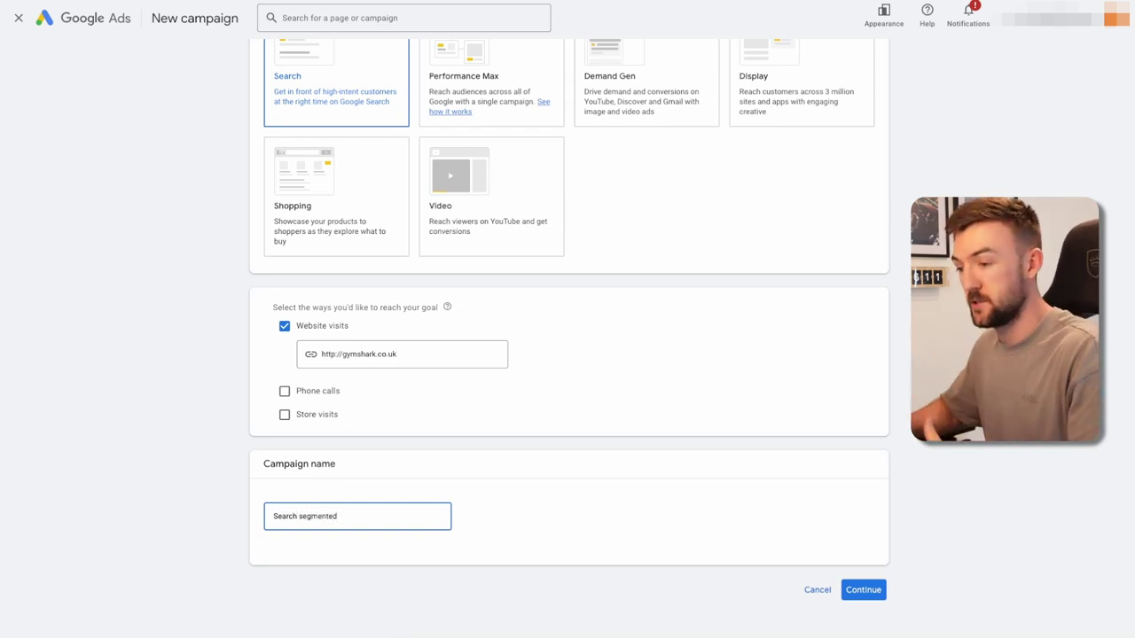
{"action": "left_click", "coordinate": [880, 591]}
Step: Review the bidding focus options and choose Clicks
{"action": "left_click", "coordinate": [316, 153]}
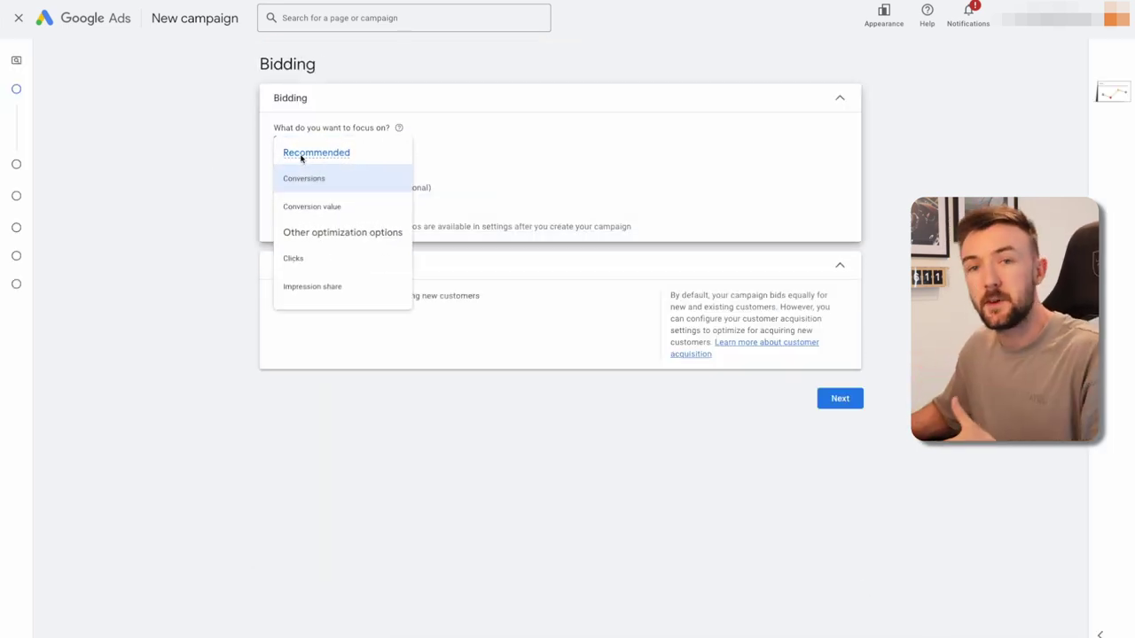
{"action": "left_click", "coordinate": [164, 187]}
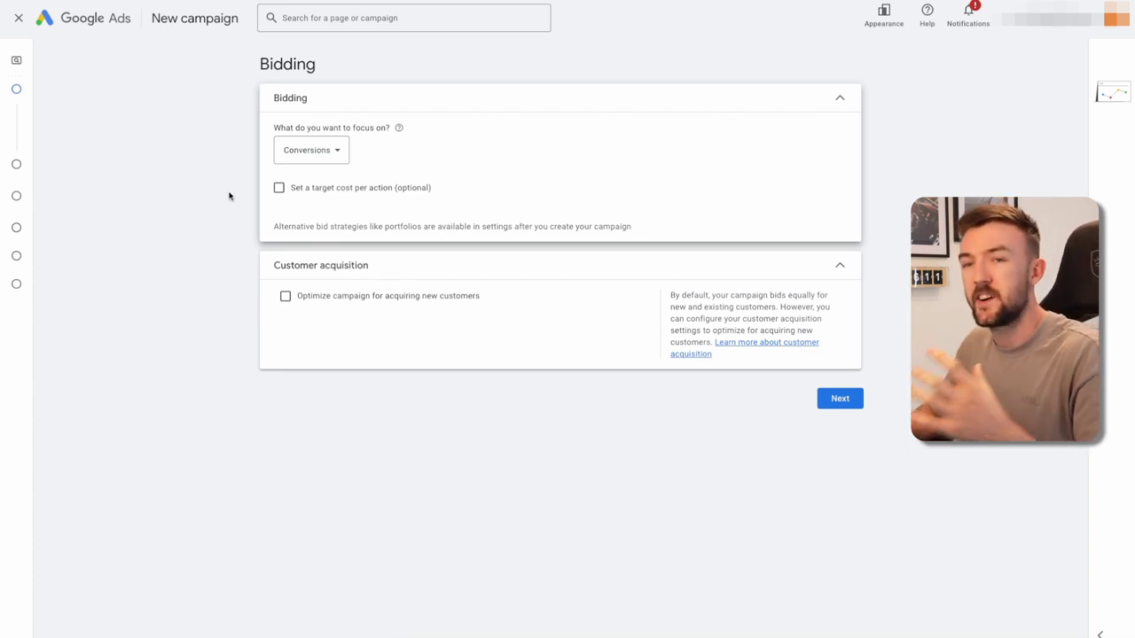
{"action": "left_click", "coordinate": [311, 150]}
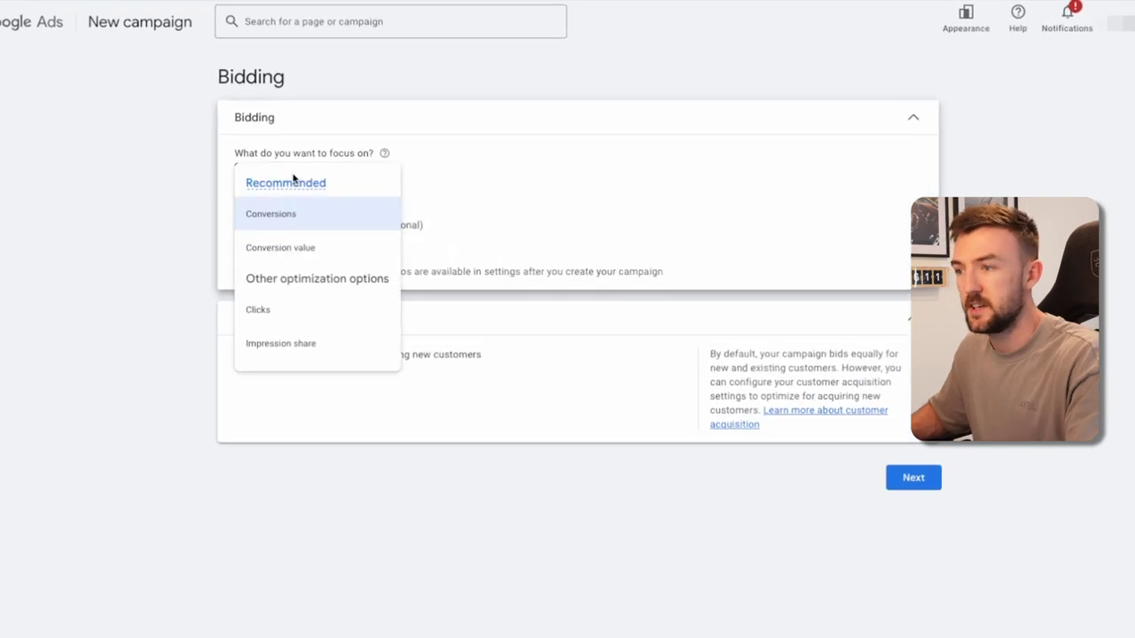
{"action": "left_click", "coordinate": [286, 306]}
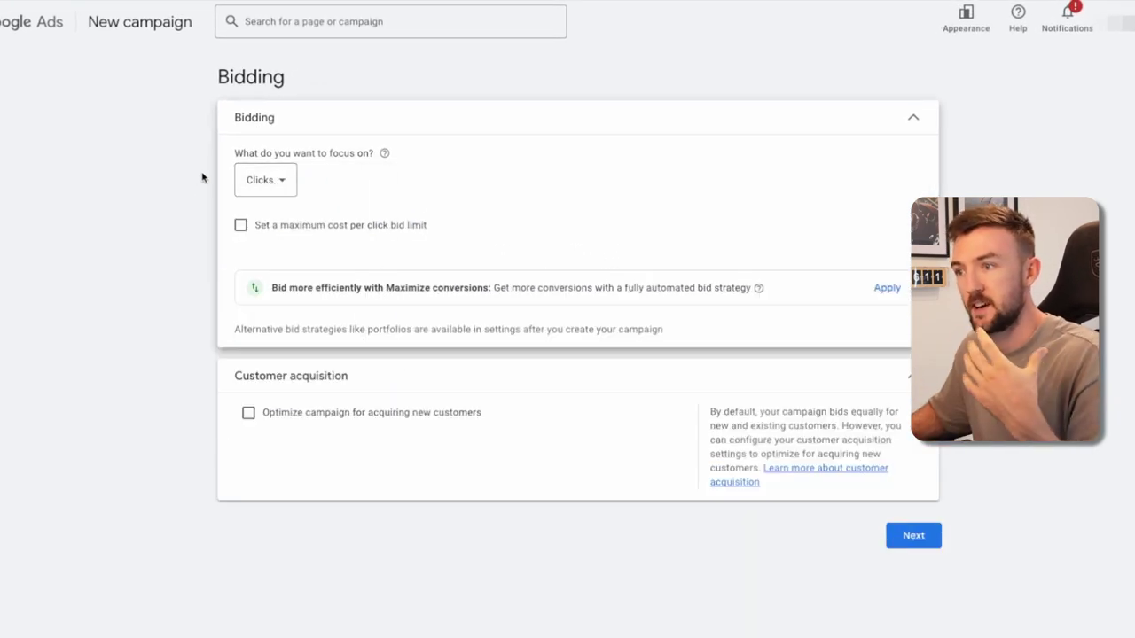
Step: Try out the maximum cost per click bid limit without entering an amount, leaving it switched off
{"action": "left_click", "coordinate": [241, 225]}
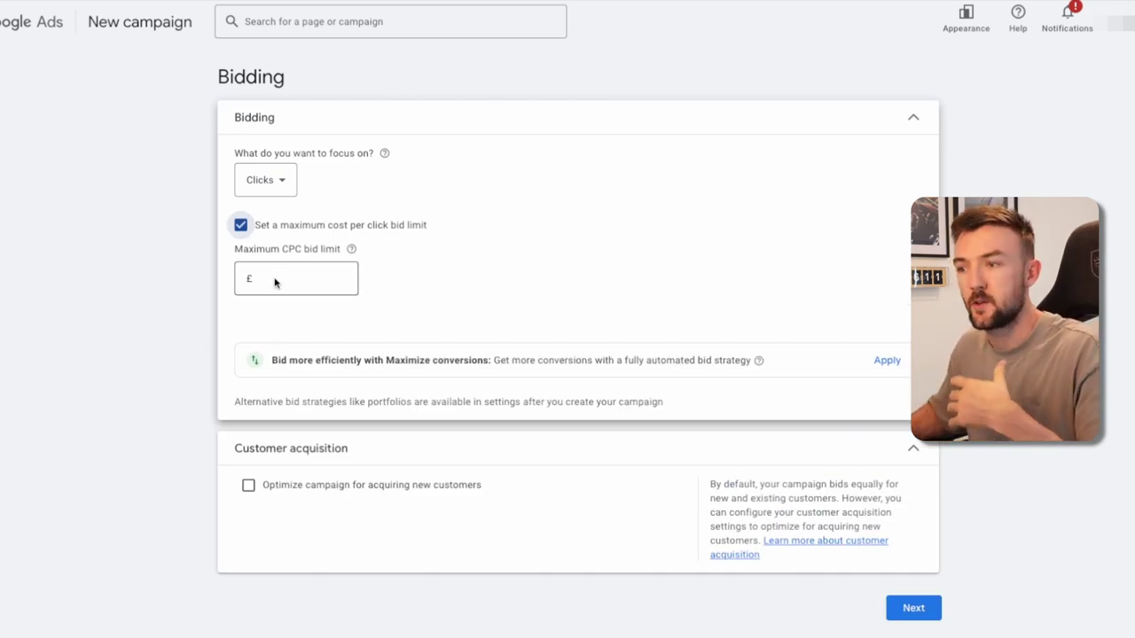
{"action": "left_click", "coordinate": [274, 279]}
{"action": "left_click", "coordinate": [241, 225]}
{"action": "left_click", "coordinate": [241, 223]}
{"action": "left_click", "coordinate": [274, 273]}
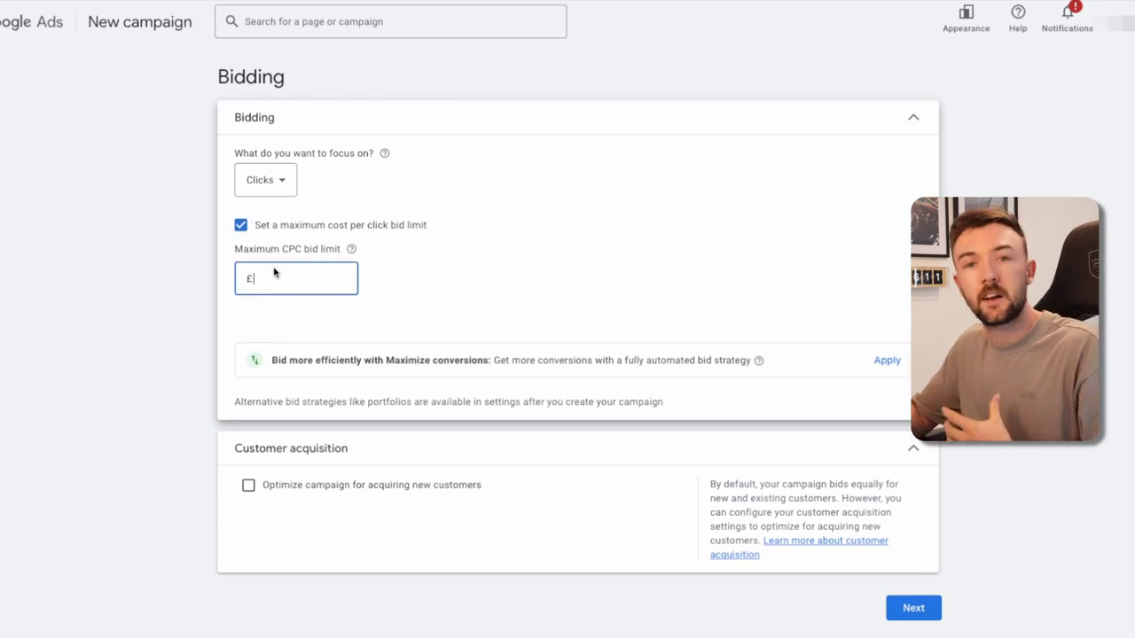
{"action": "left_click", "coordinate": [242, 225]}
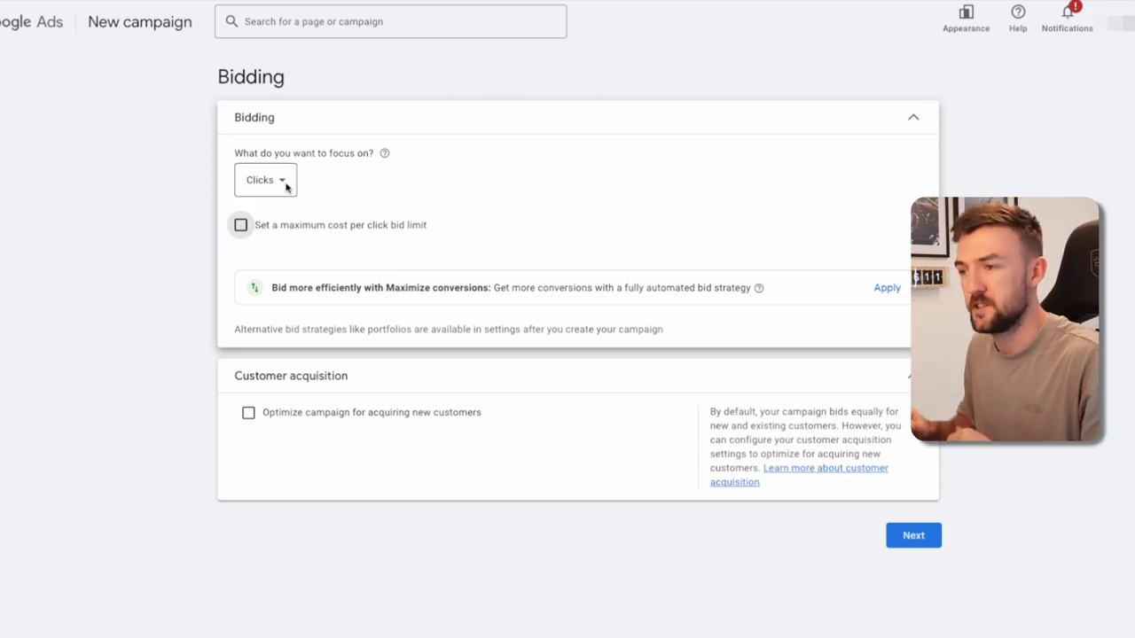
{"action": "left_click", "coordinate": [241, 225]}
{"action": "left_click", "coordinate": [267, 280]}
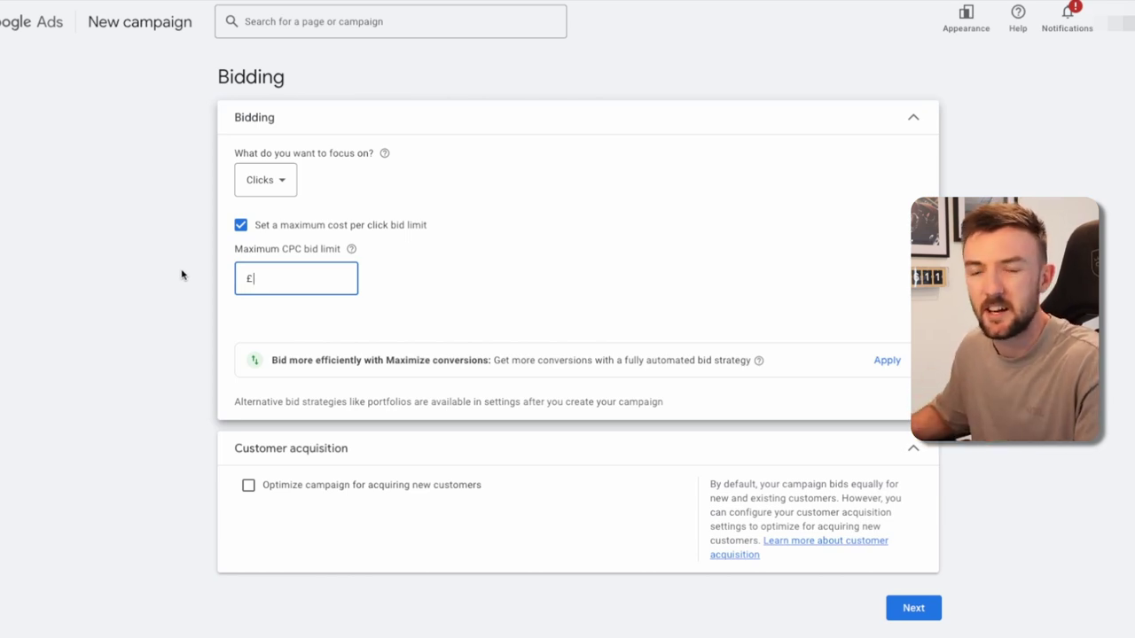
{"action": "left_click", "coordinate": [241, 226]}
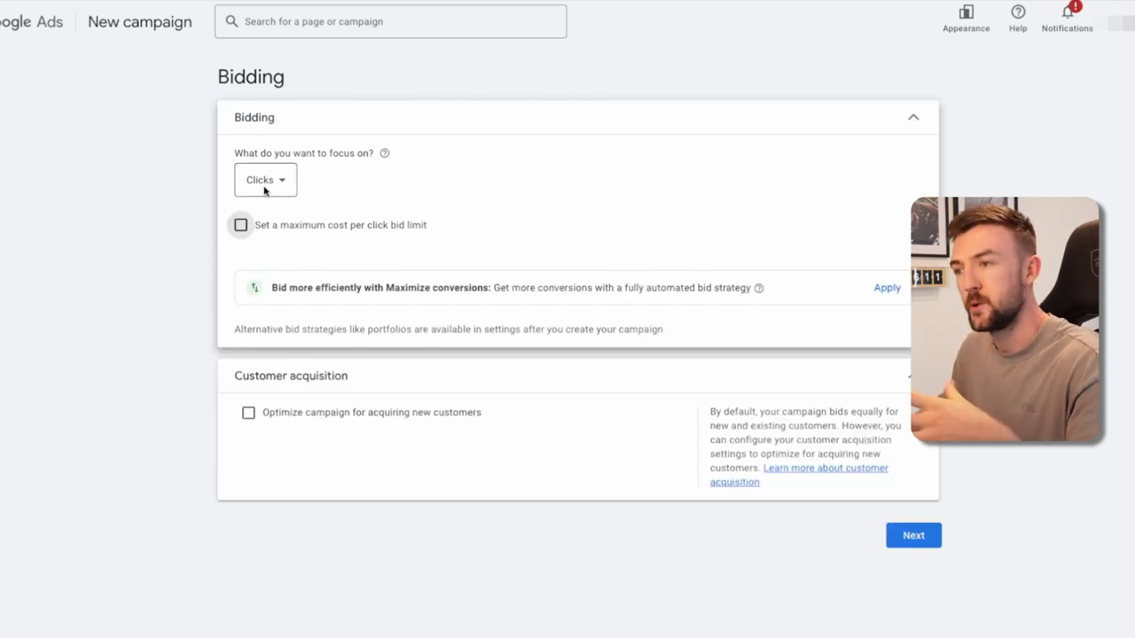
Step: Switch the bidding focus to Conversions and then to Conversion value
{"action": "left_click", "coordinate": [263, 188]}
{"action": "left_click", "coordinate": [275, 213]}
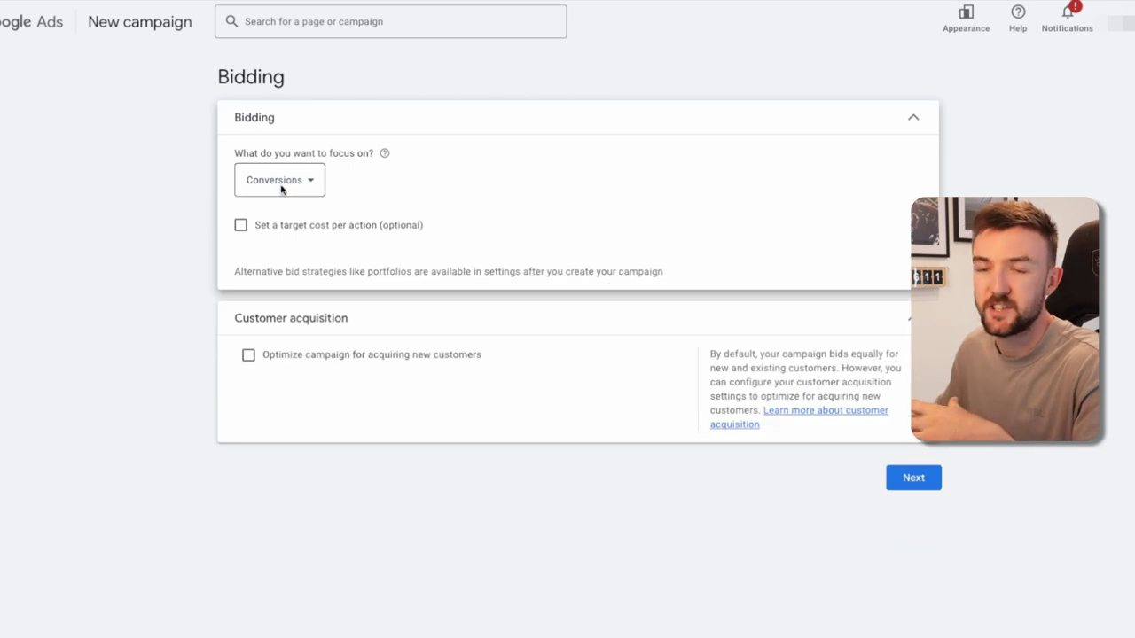
{"action": "left_click", "coordinate": [241, 173]}
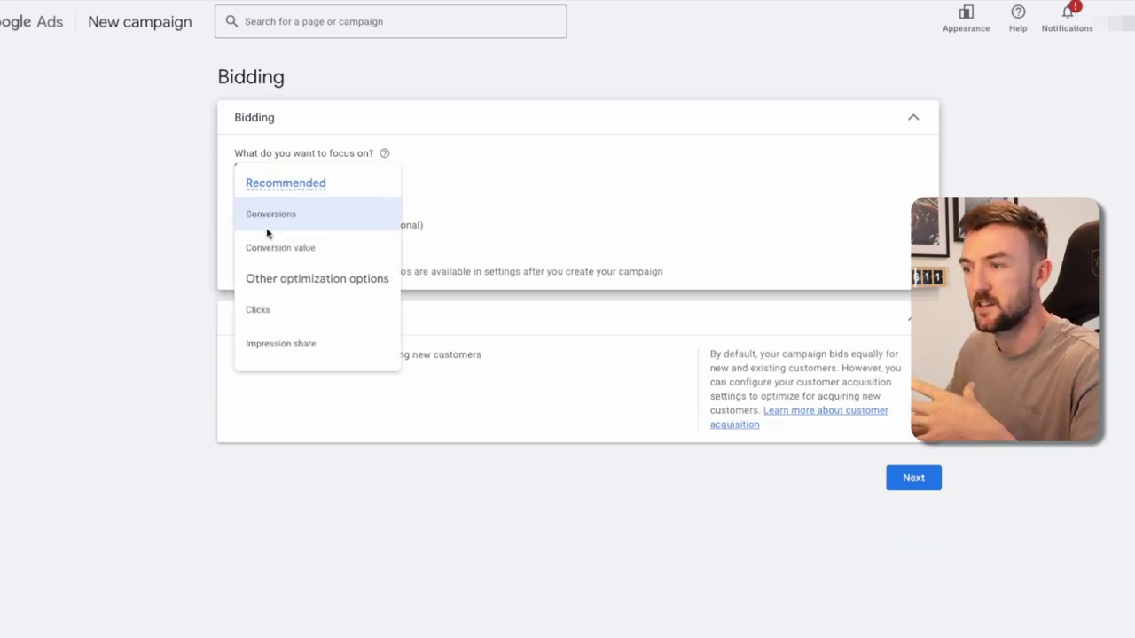
{"action": "left_click", "coordinate": [269, 246]}
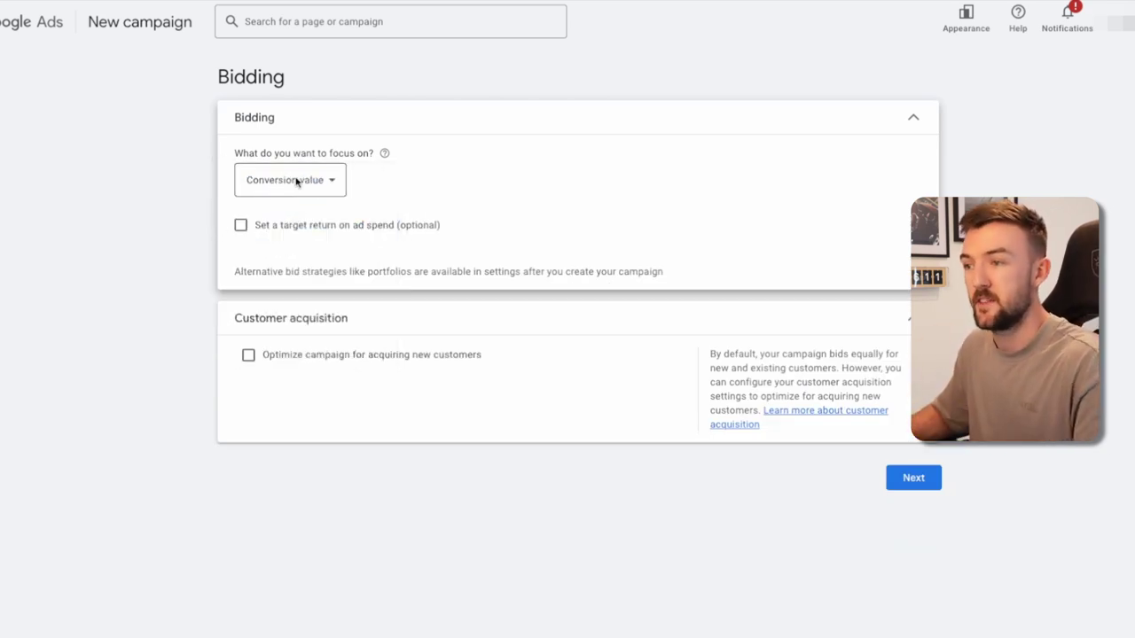
Step: Enable a target return on ad spend, trying 700% and then 250%, and read the note on setting a target ROAS
{"action": "left_click", "coordinate": [243, 224]}
{"action": "left_click", "coordinate": [268, 284]}
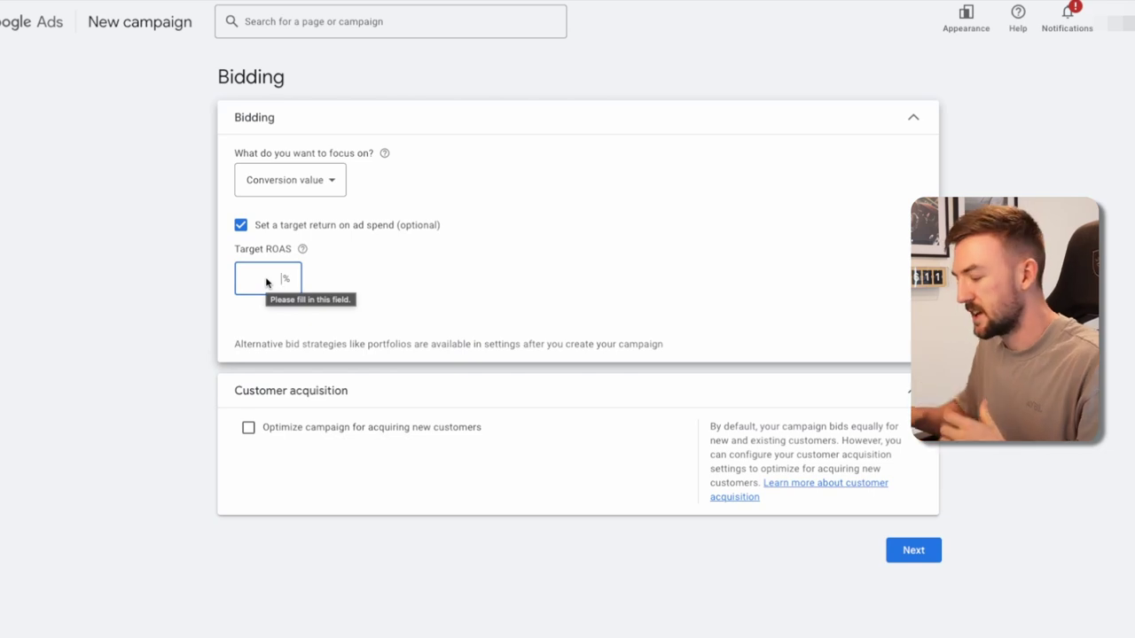
{"action": "type", "text": "700"}
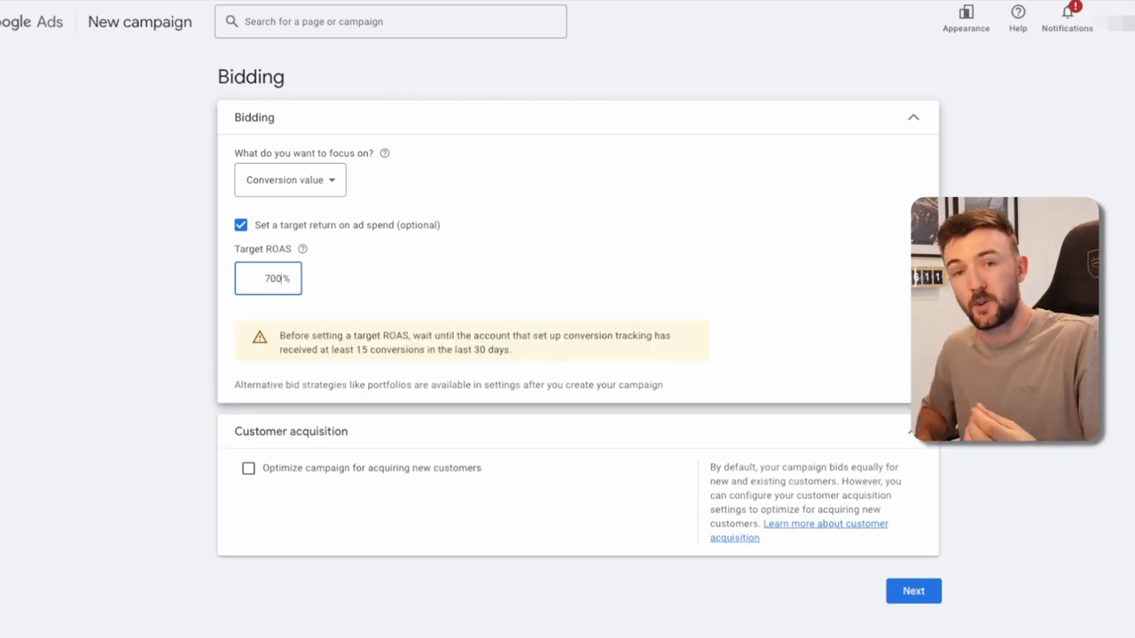
{"action": "double_click", "coordinate": [277, 281]}
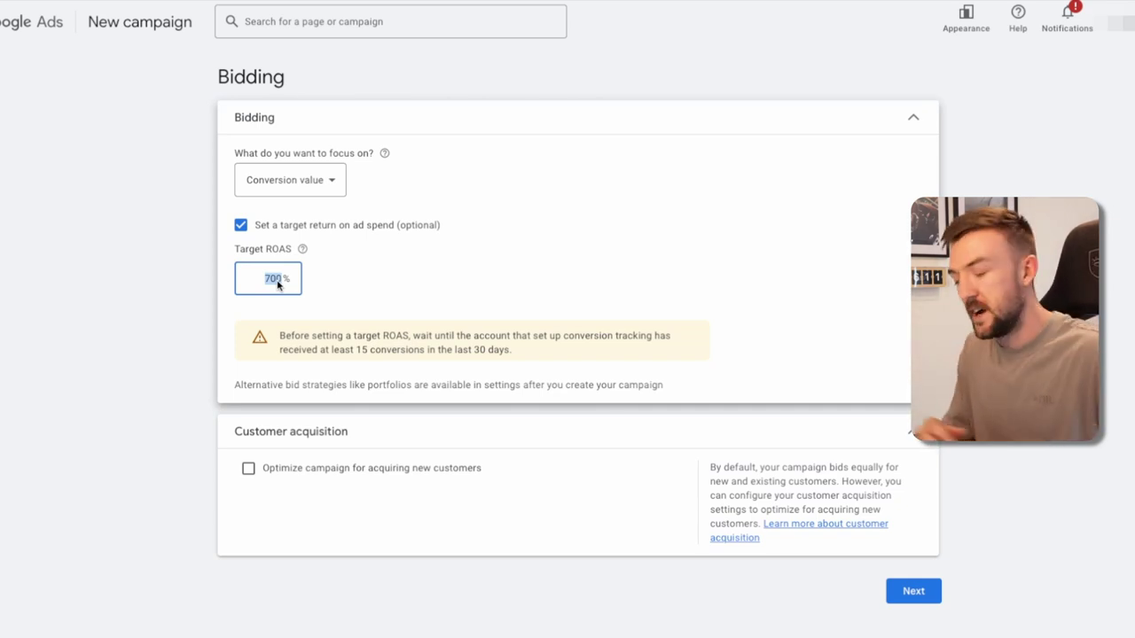
{"action": "type", "text": "250"}
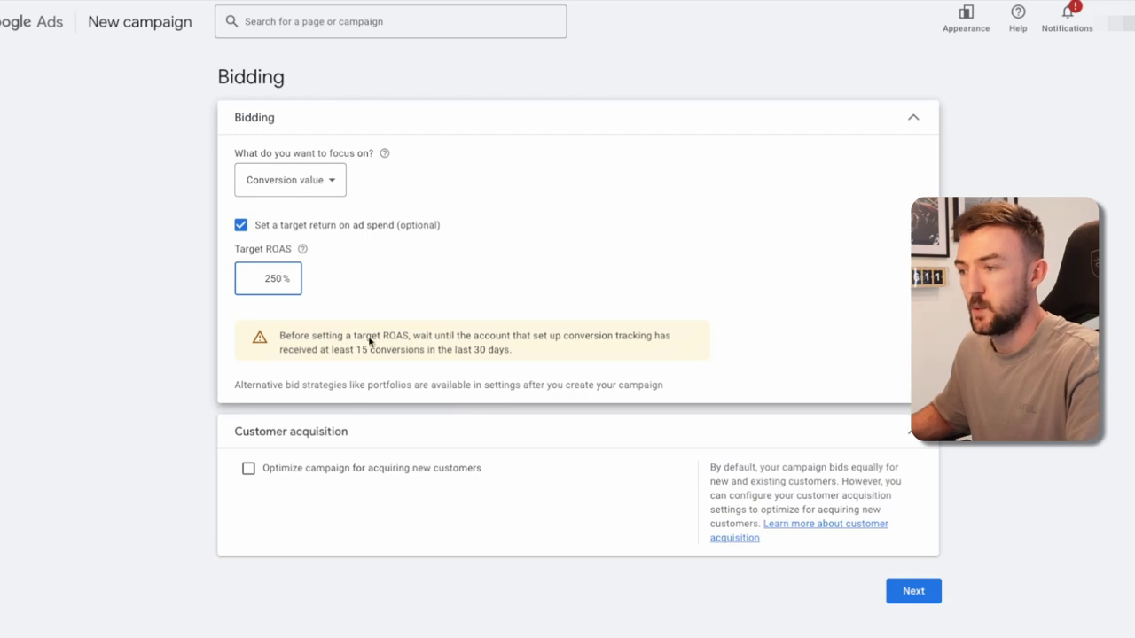
{"action": "left_click_drag", "start_coordinate": [277, 334], "coordinate": [669, 426]}
{"action": "left_click_drag", "start_coordinate": [594, 423], "coordinate": [448, 320]}
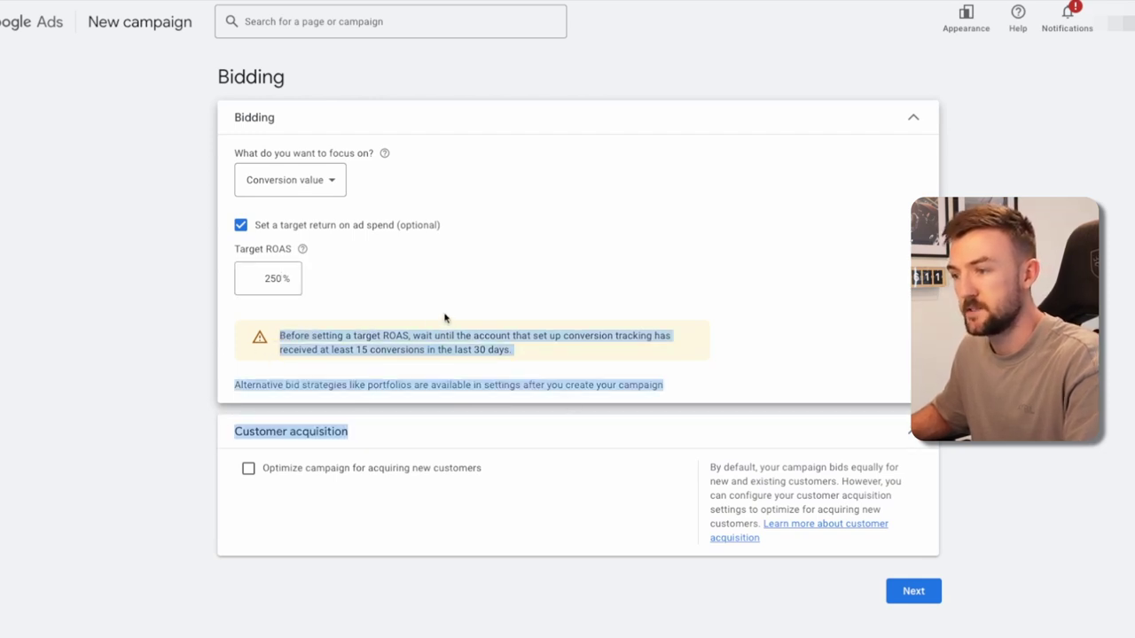
{"action": "left_click", "coordinate": [448, 319]}
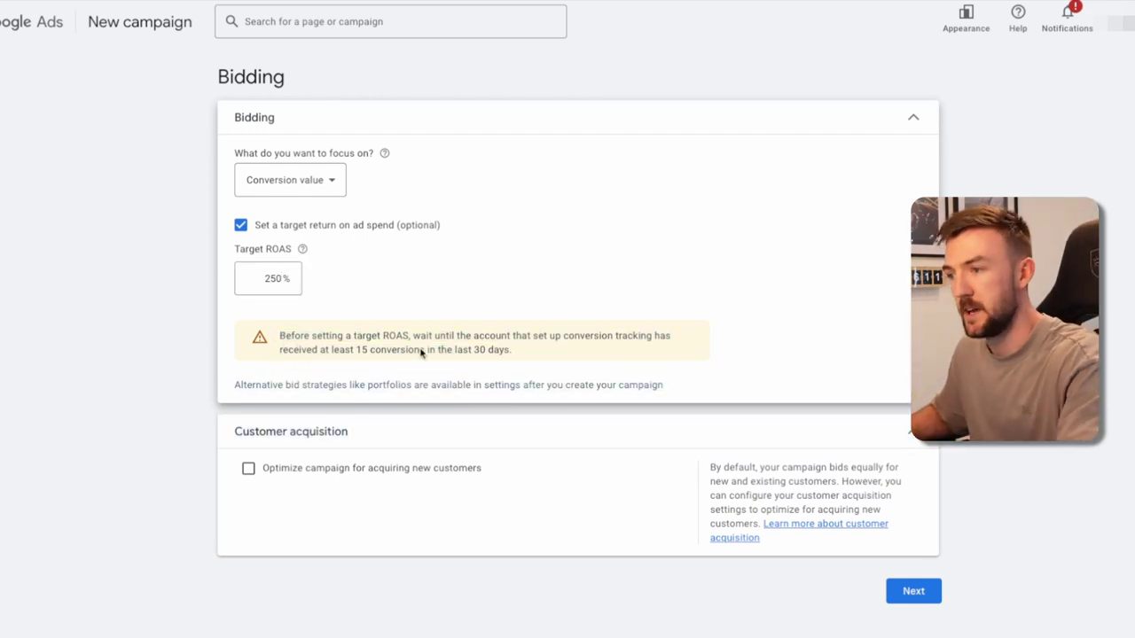
Step: Set the bidding focus to Clicks with a maximum CPC bid limit of £1.00 and proceed to the campaign settings
{"action": "left_click", "coordinate": [314, 182]}
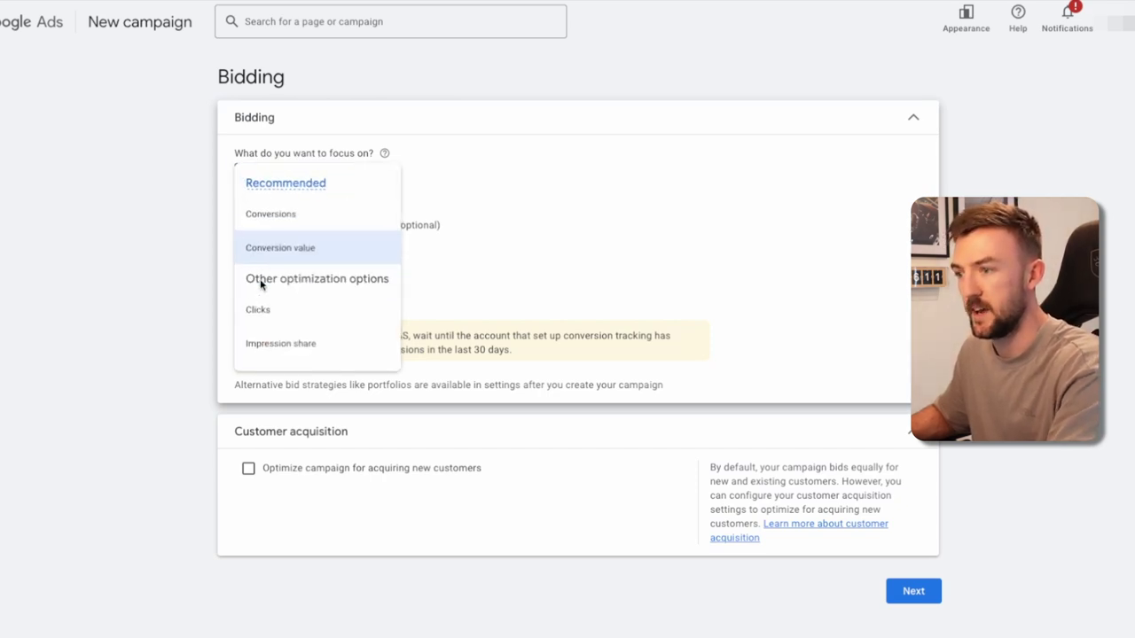
{"action": "left_click", "coordinate": [249, 312]}
{"action": "left_click", "coordinate": [242, 225]}
{"action": "left_click", "coordinate": [282, 279]}
{"action": "type", "text": "1.00"}
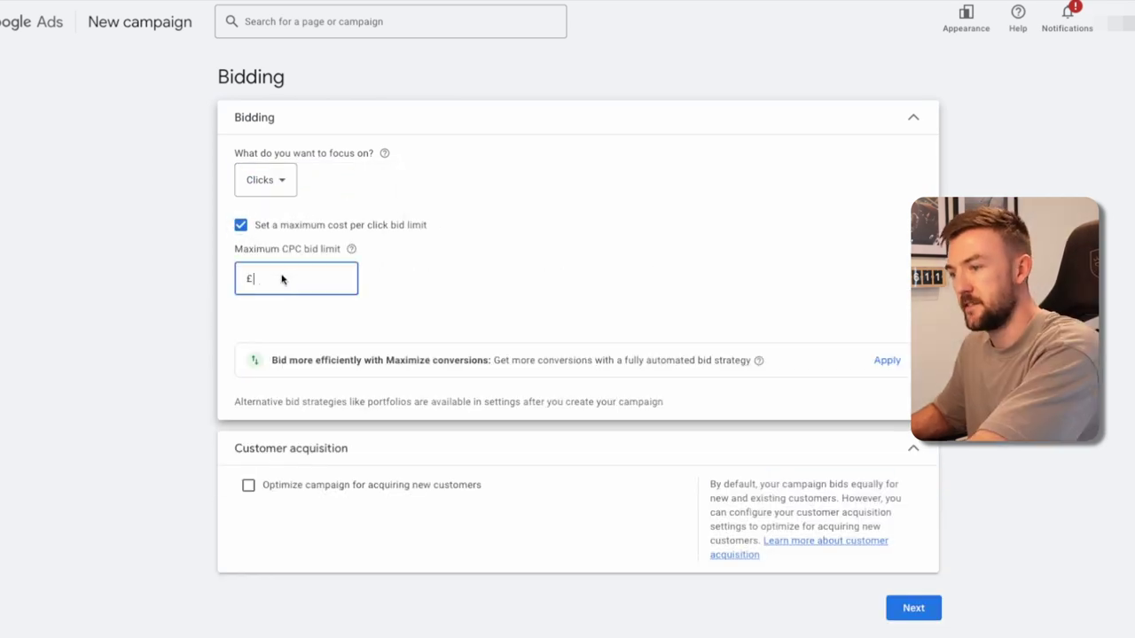
{"action": "scroll", "coordinate": [344, 573], "scroll_direction": "down", "scroll_amount": 3}
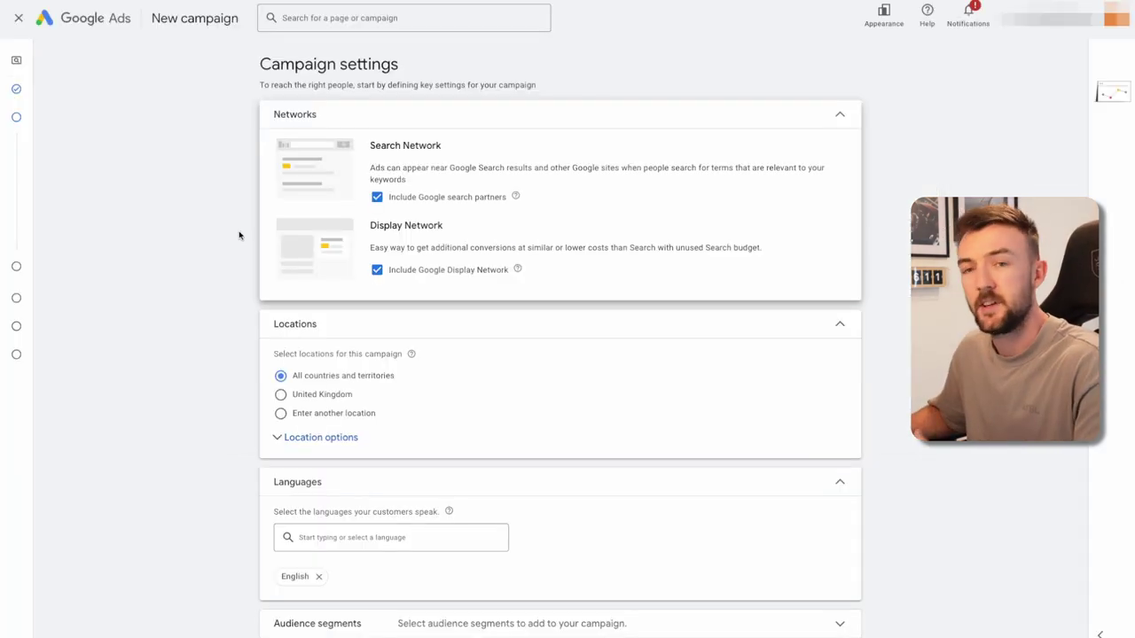
{"action": "left_click", "coordinate": [913, 486]}
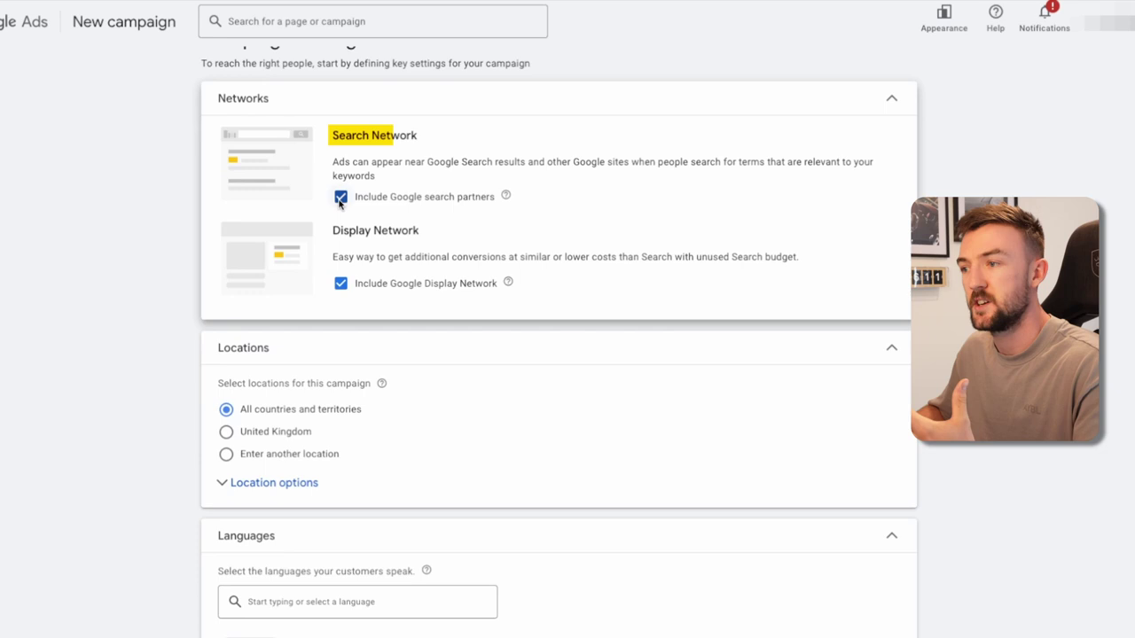
Step: Exclude the Google Display Network and set the campaign's target location to the United Kingdom
{"action": "left_click", "coordinate": [341, 283]}
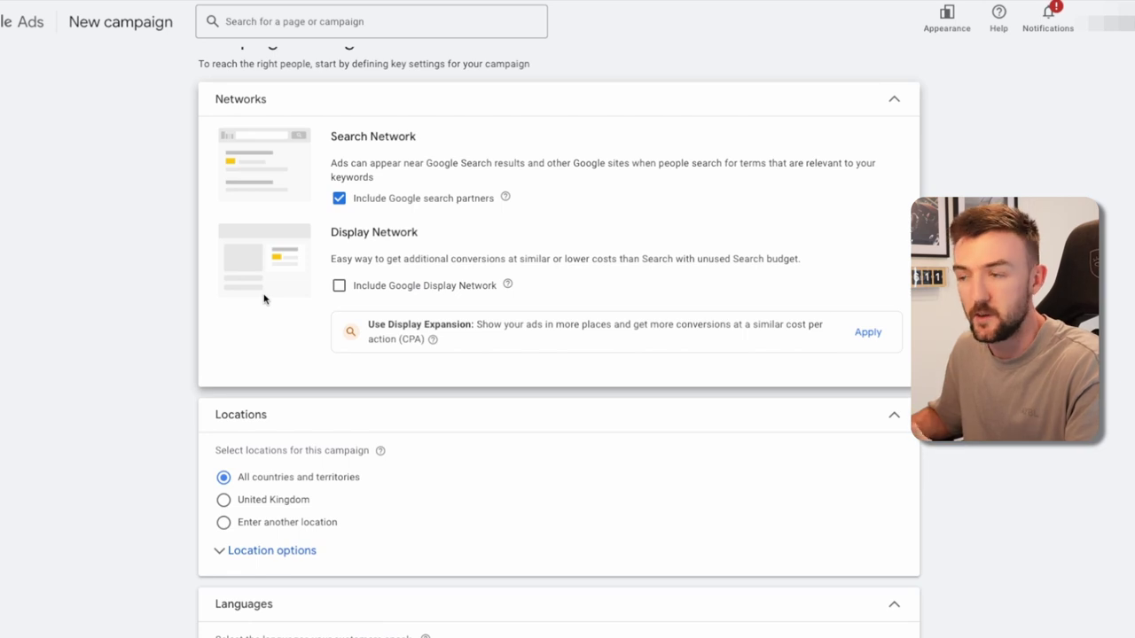
{"action": "scroll", "coordinate": [370, 235], "scroll_direction": "up", "scroll_amount": 1}
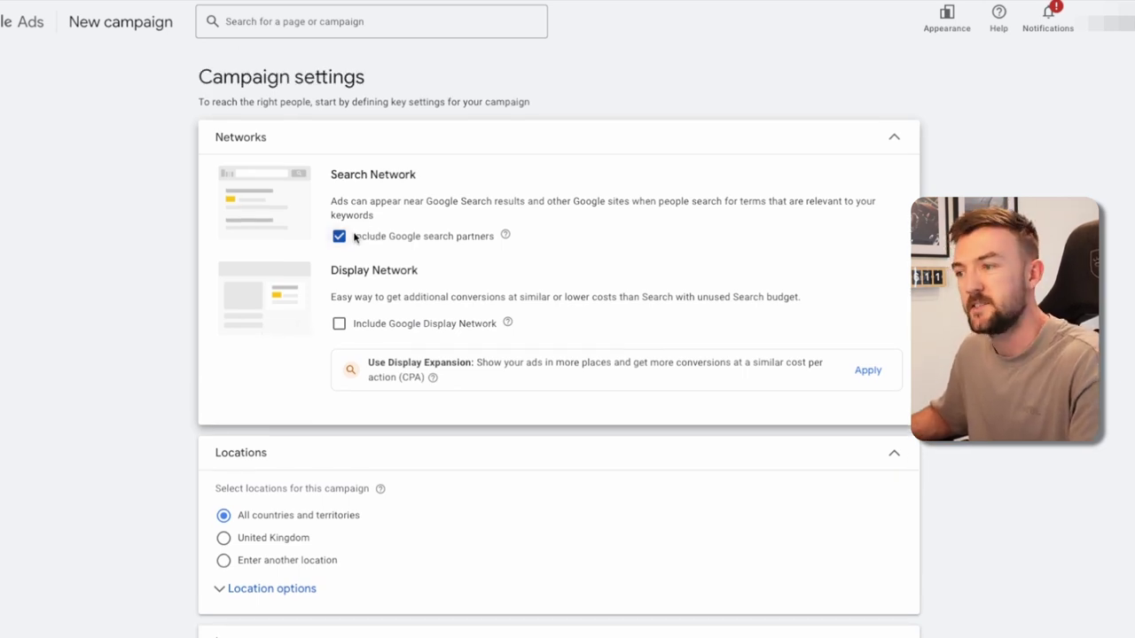
{"action": "scroll", "coordinate": [245, 425], "scroll_direction": "down", "scroll_amount": 3}
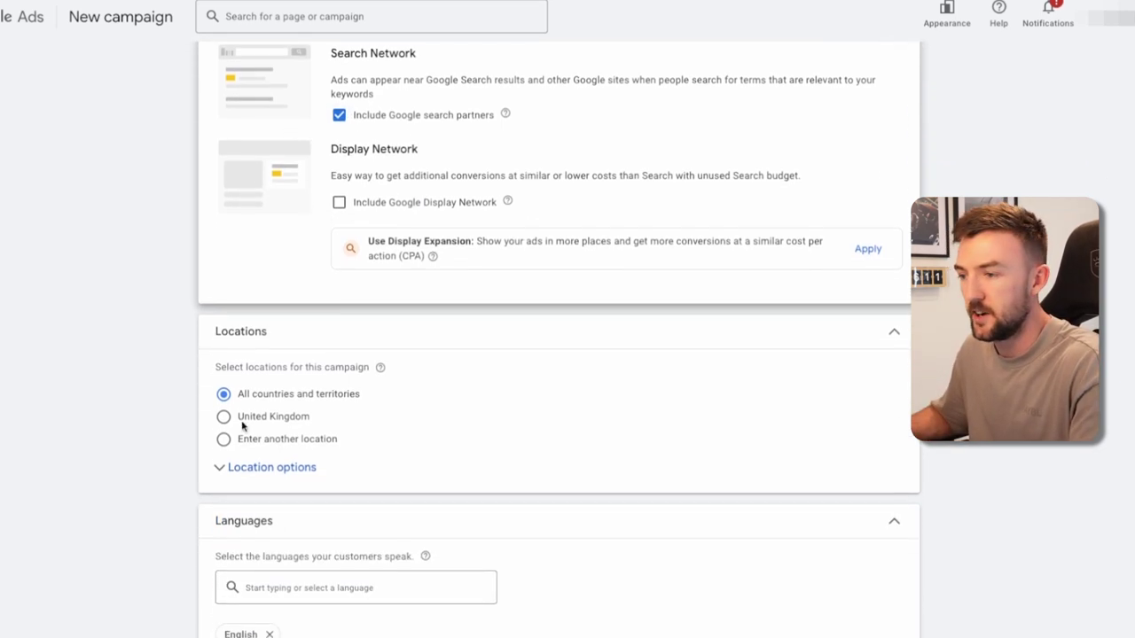
{"action": "left_click", "coordinate": [283, 306]}
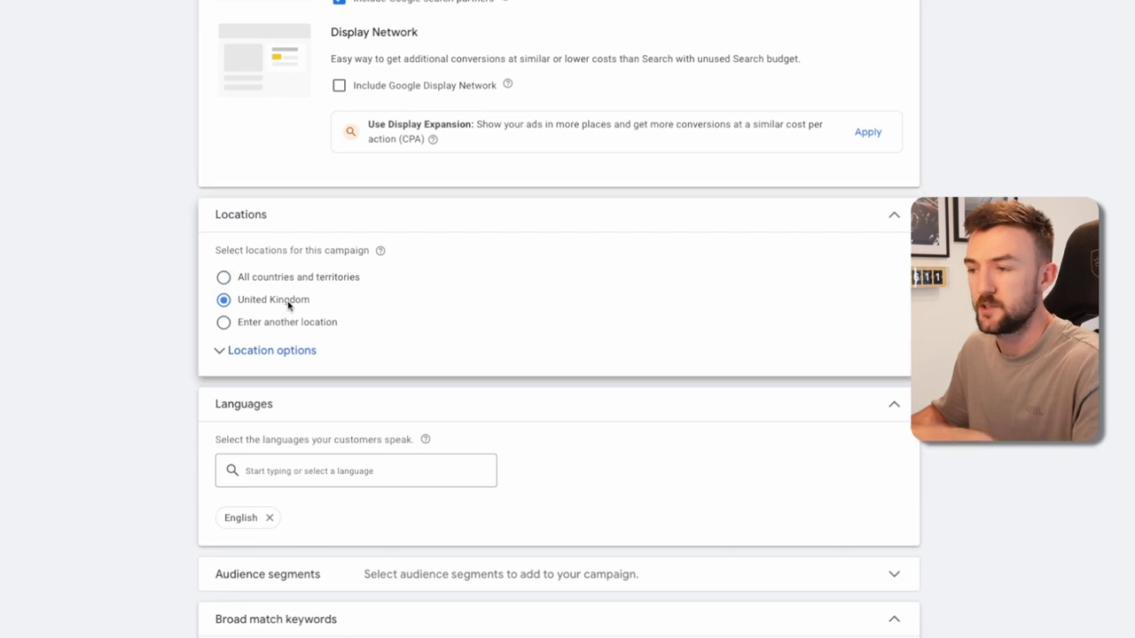
Step: Expand the location options and restrict targeting to Presence: People in or regularly in your included locations
{"action": "scroll", "coordinate": [234, 257], "scroll_direction": "down", "scroll_amount": 1}
{"action": "left_click", "coordinate": [234, 260]}
{"action": "left_click", "coordinate": [234, 259]}
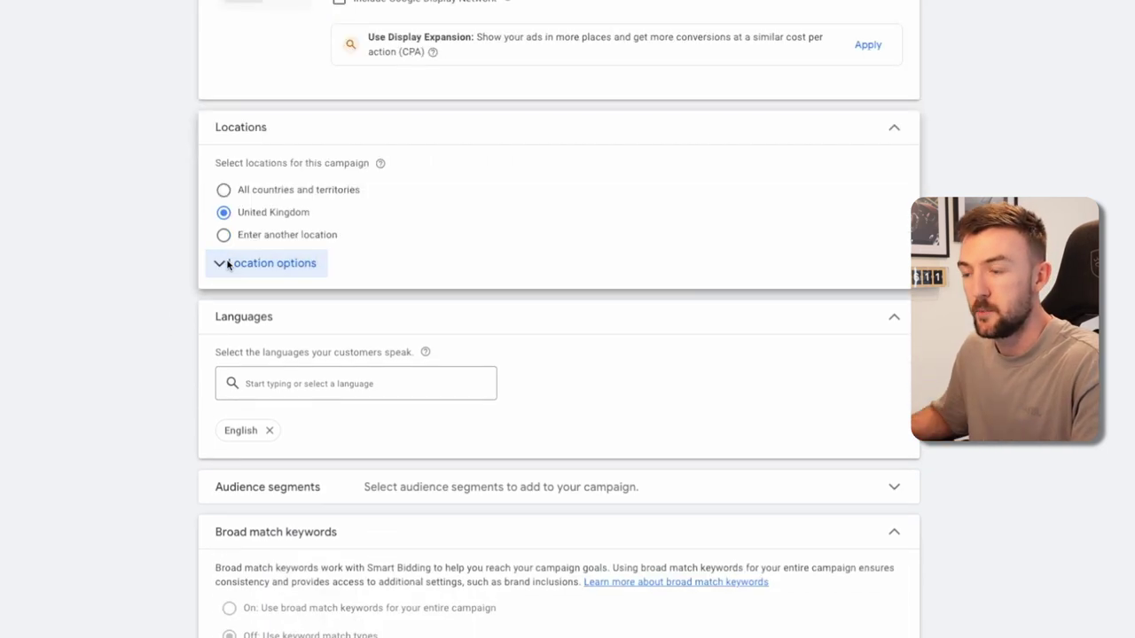
{"action": "left_click", "coordinate": [227, 263]}
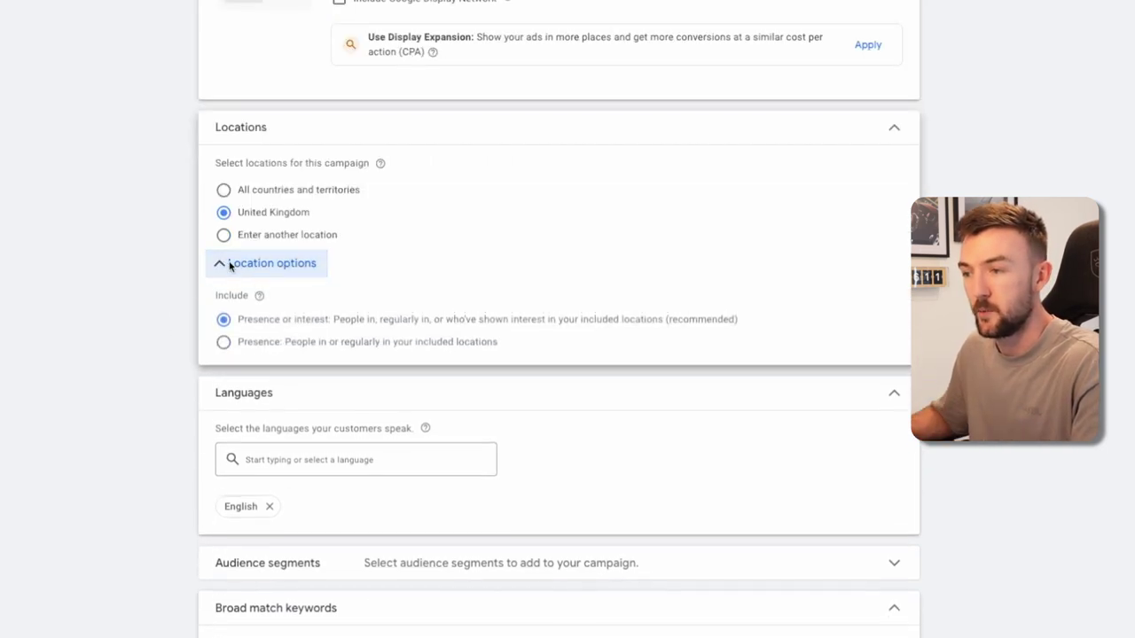
{"action": "left_click", "coordinate": [229, 343]}
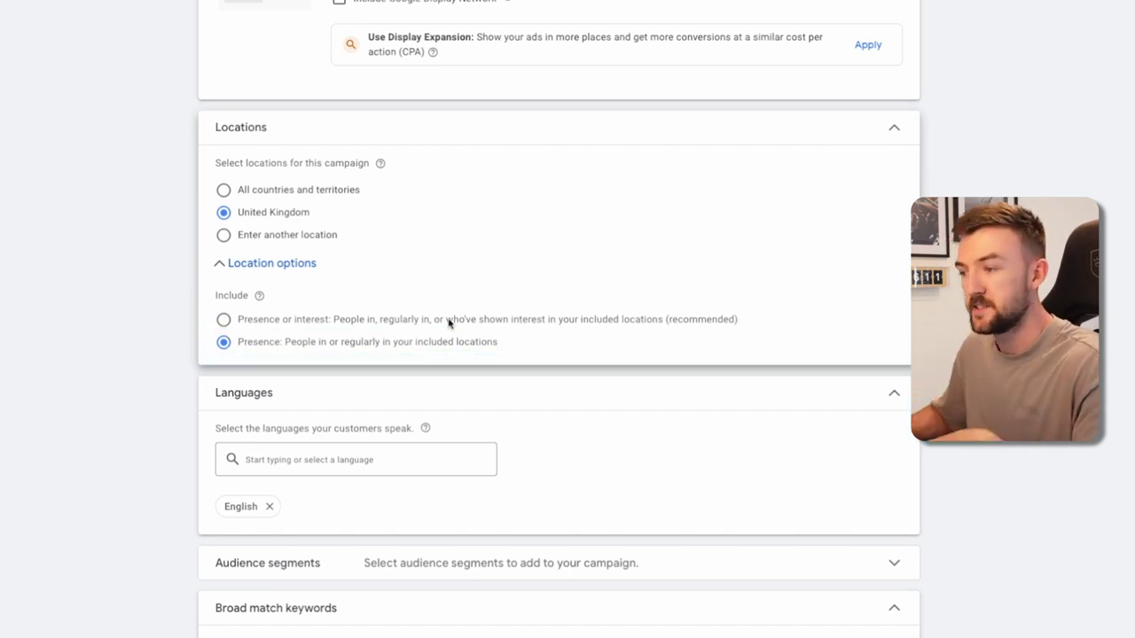
{"action": "left_click_drag", "start_coordinate": [446, 319], "coordinate": [660, 321]}
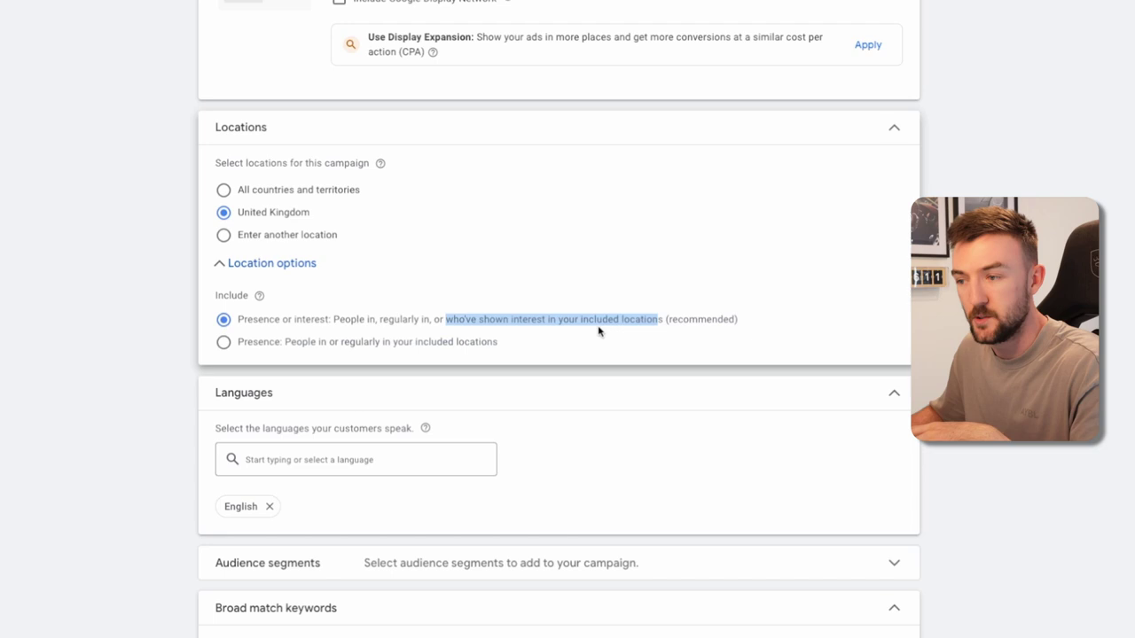
{"action": "left_click", "coordinate": [106, 240]}
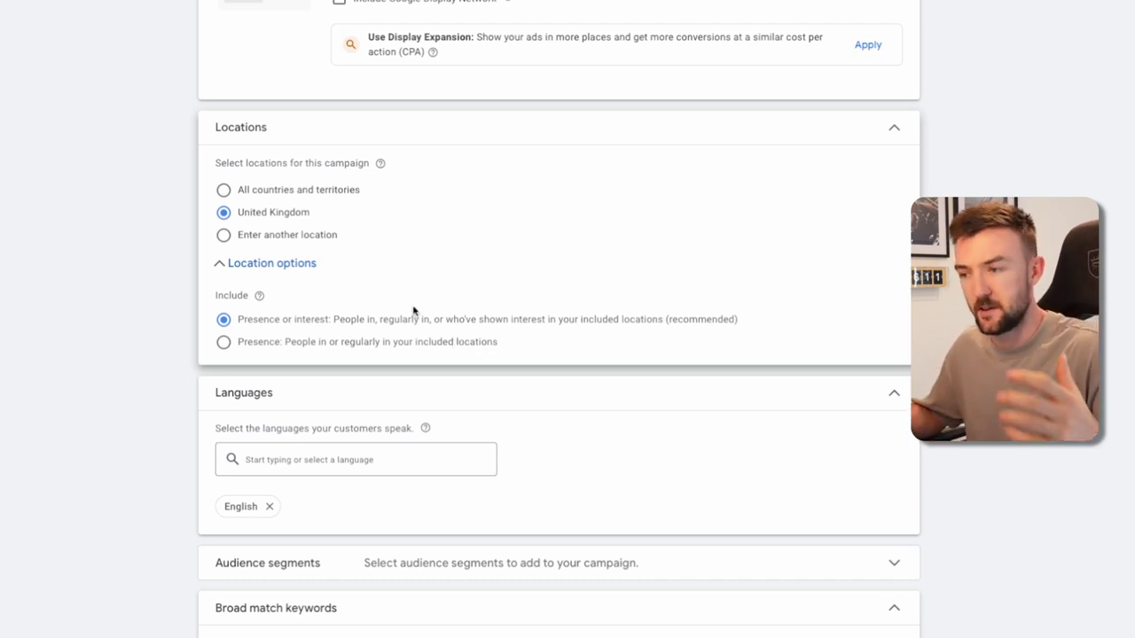
{"action": "left_click", "coordinate": [321, 342]}
Step: Review the languages and broad match keywords settings, and open the start and end dates among the additional campaign settings
{"action": "scroll", "coordinate": [140, 313], "scroll_direction": "down", "scroll_amount": 3}
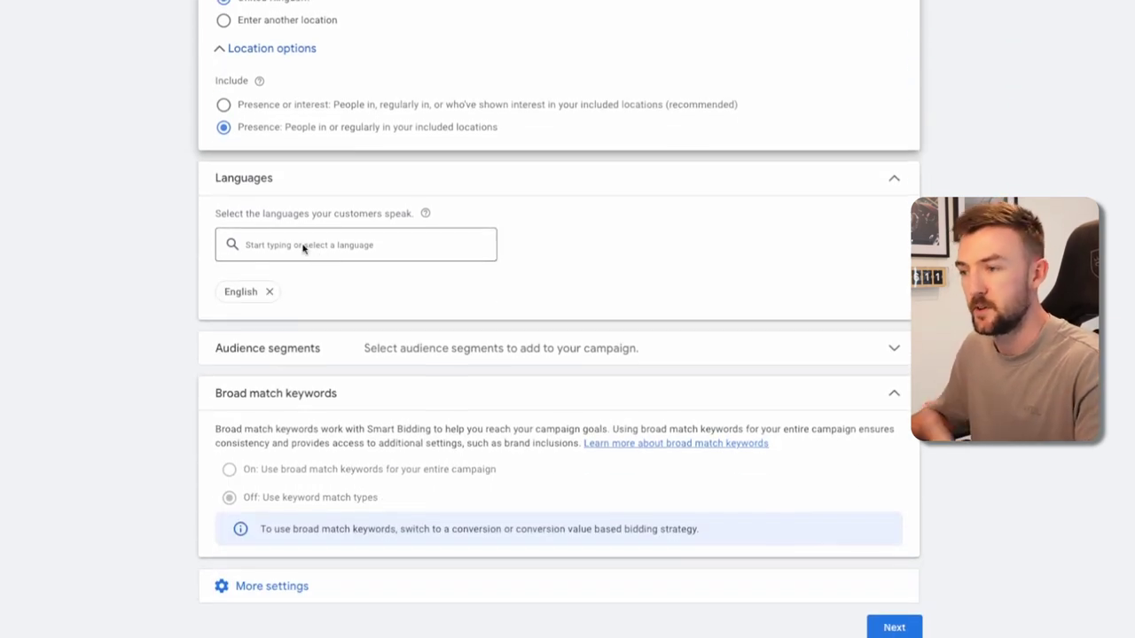
{"action": "scroll", "coordinate": [182, 311], "scroll_direction": "down", "scroll_amount": 1}
{"action": "scroll", "coordinate": [182, 192], "scroll_direction": "down", "scroll_amount": 2}
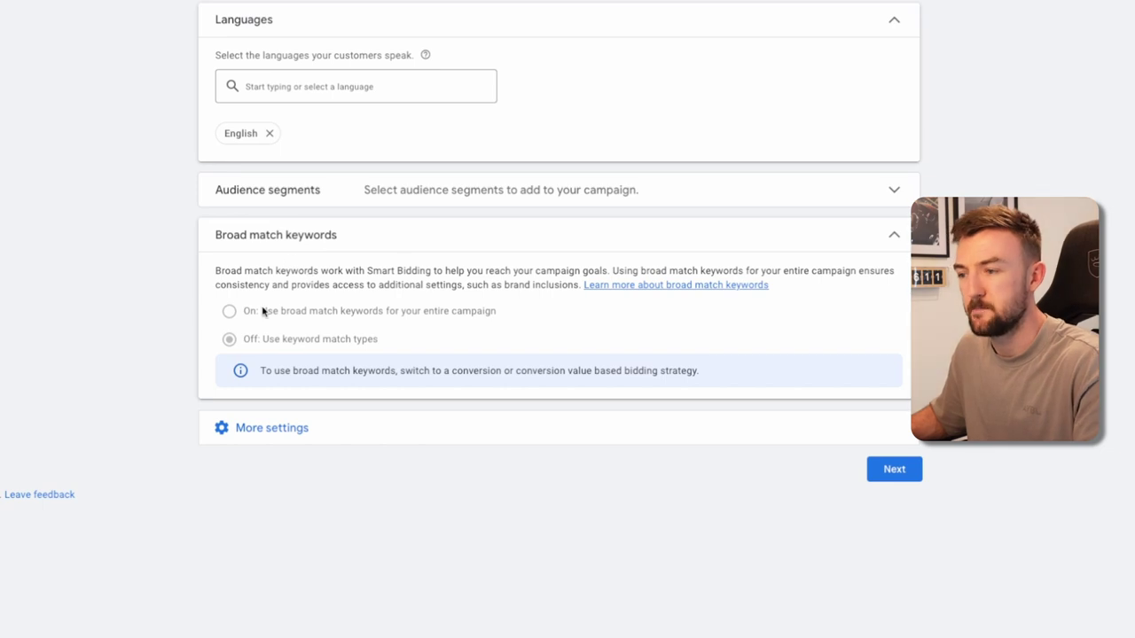
{"action": "left_click", "coordinate": [333, 238]}
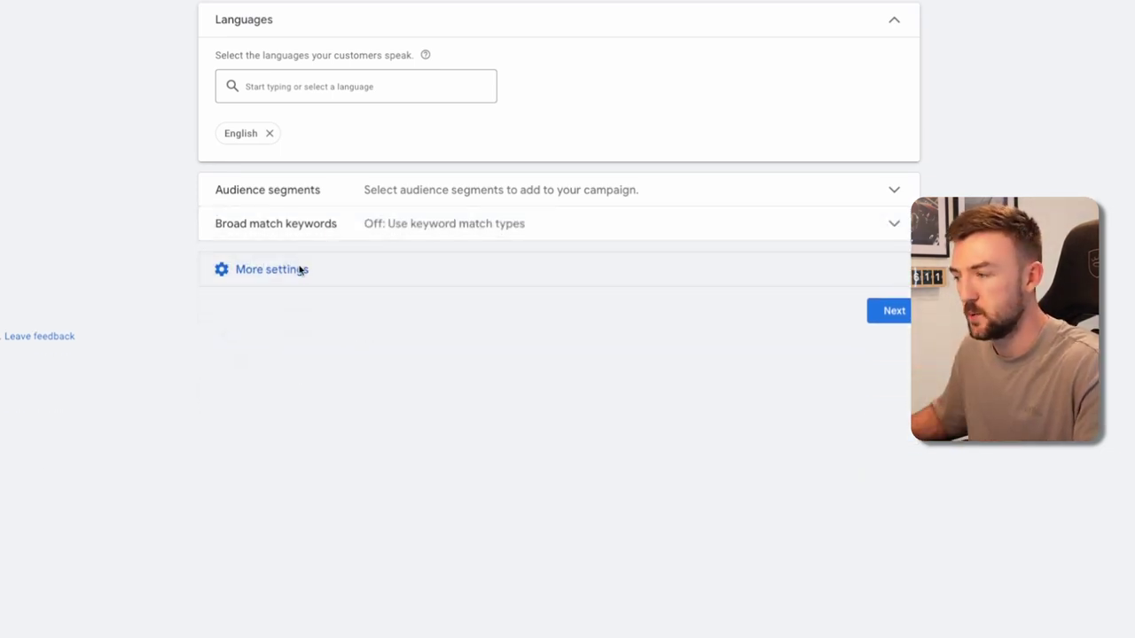
{"action": "left_click", "coordinate": [299, 271]}
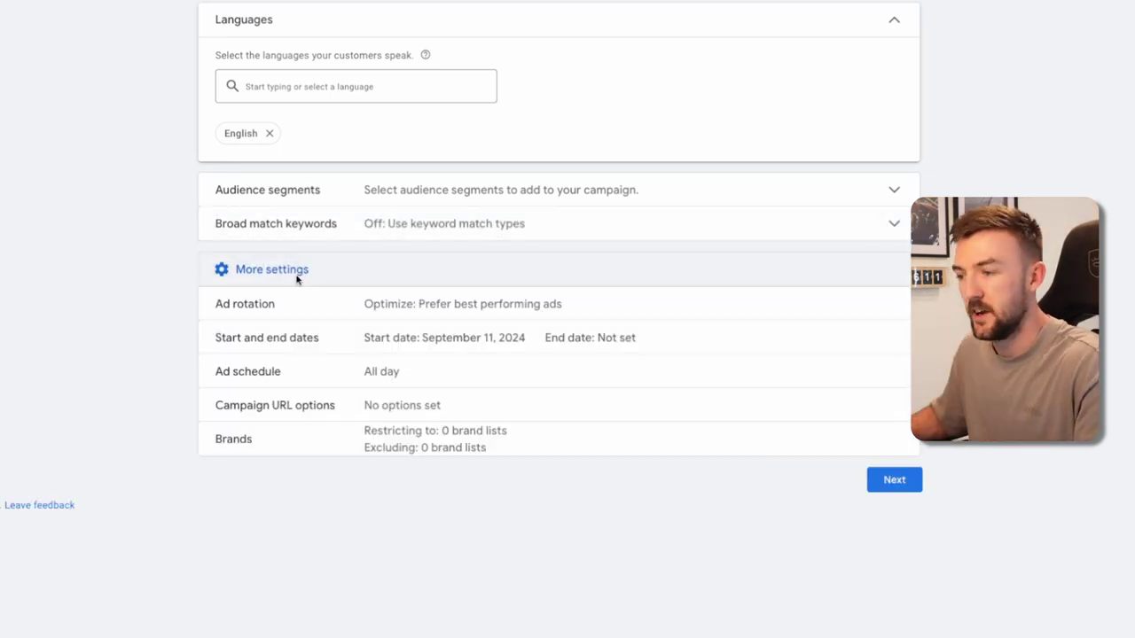
{"action": "left_click", "coordinate": [453, 339]}
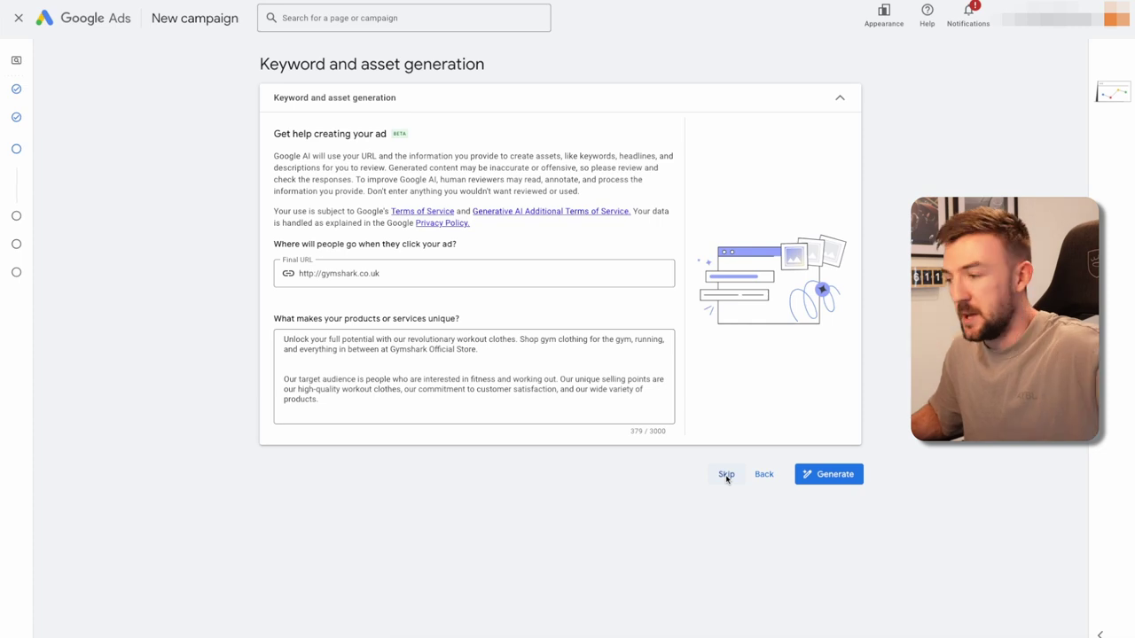
Step: Skip the AI keyword and asset generation and read the match type notation below the keyword list
{"action": "left_click", "coordinate": [726, 475]}
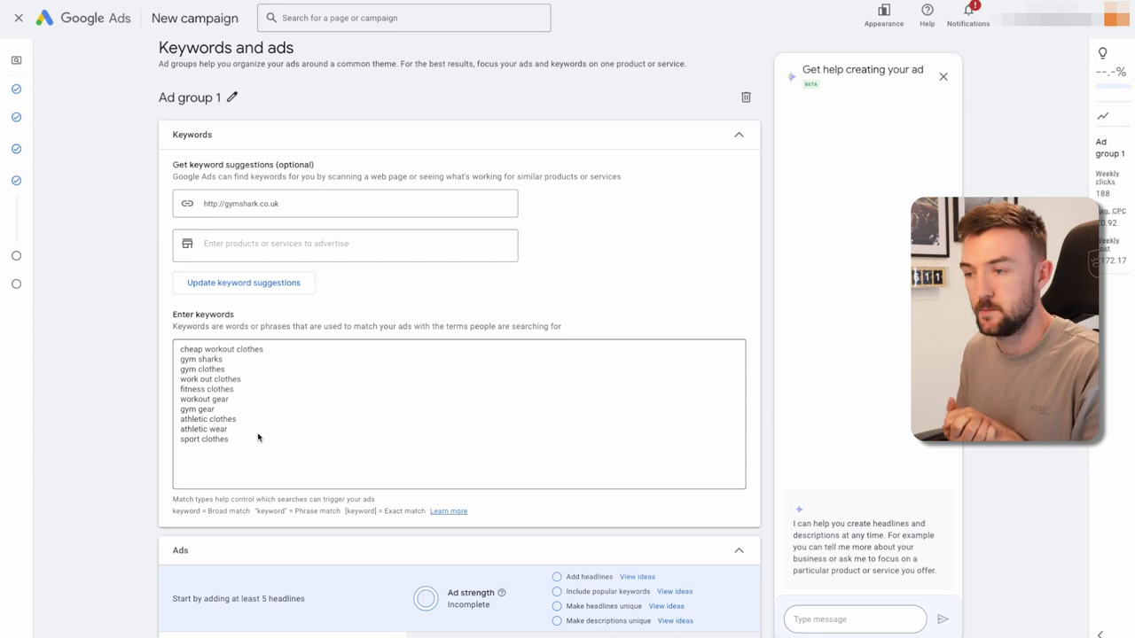
{"action": "scroll", "coordinate": [175, 490], "scroll_direction": "down", "scroll_amount": 1}
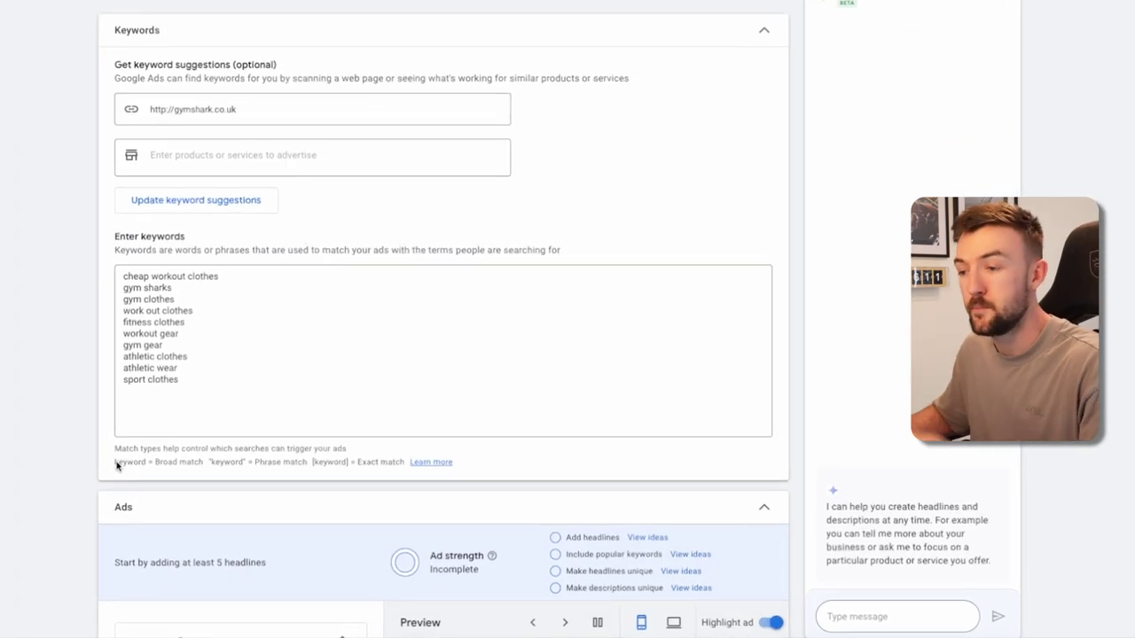
{"action": "left_click_drag", "start_coordinate": [178, 488], "coordinate": [361, 461]}
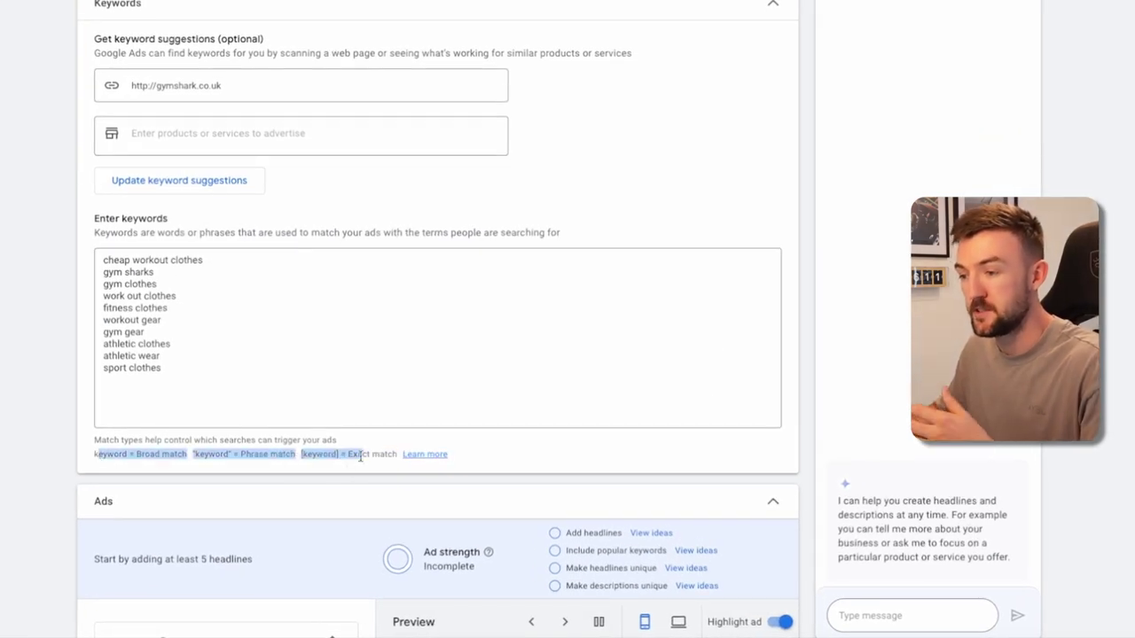
{"action": "left_click", "coordinate": [127, 455]}
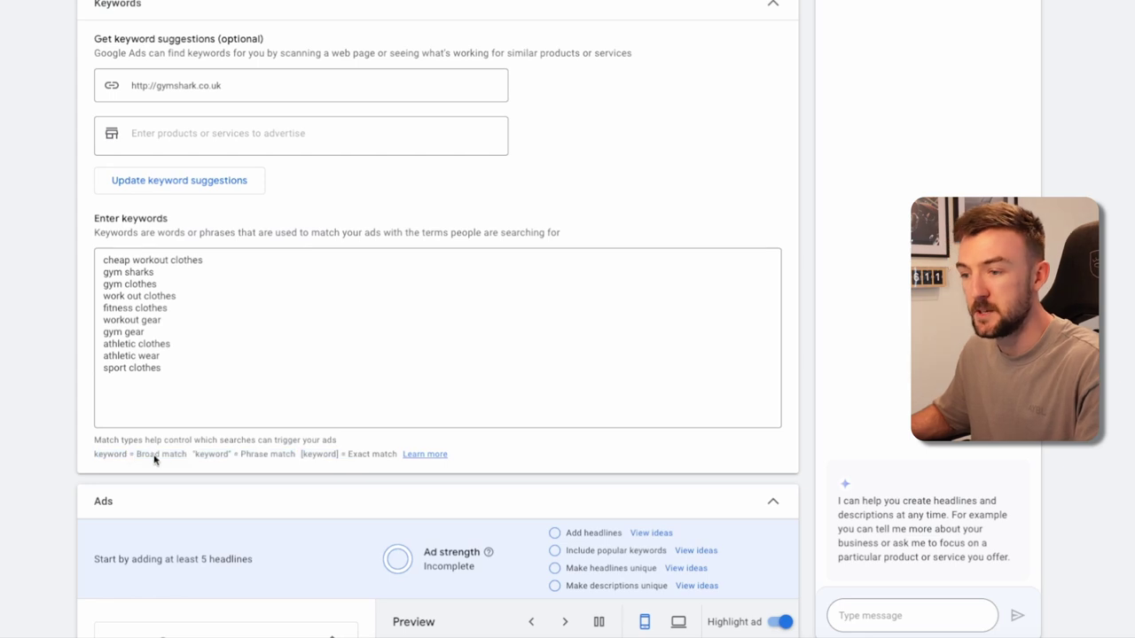
{"action": "left_click_drag", "start_coordinate": [177, 390], "coordinate": [82, 246]}
{"action": "left_click", "coordinate": [33, 347]}
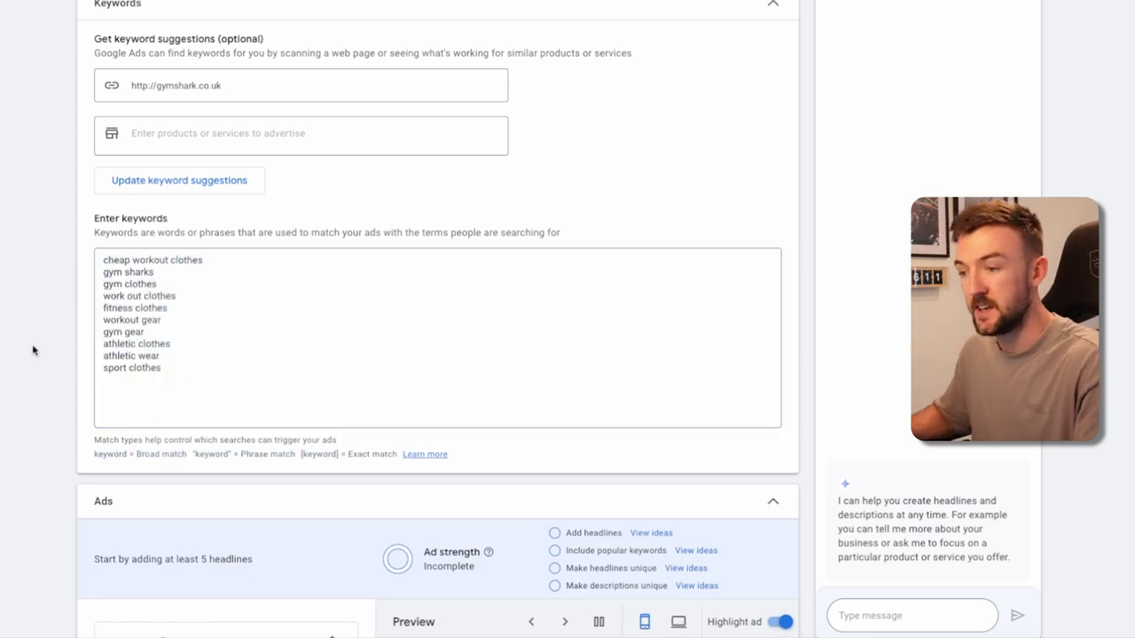
Step: Try the keyword sport clothes as a phrase match by enclosing it in quotation marks
{"action": "left_click", "coordinate": [201, 390]}
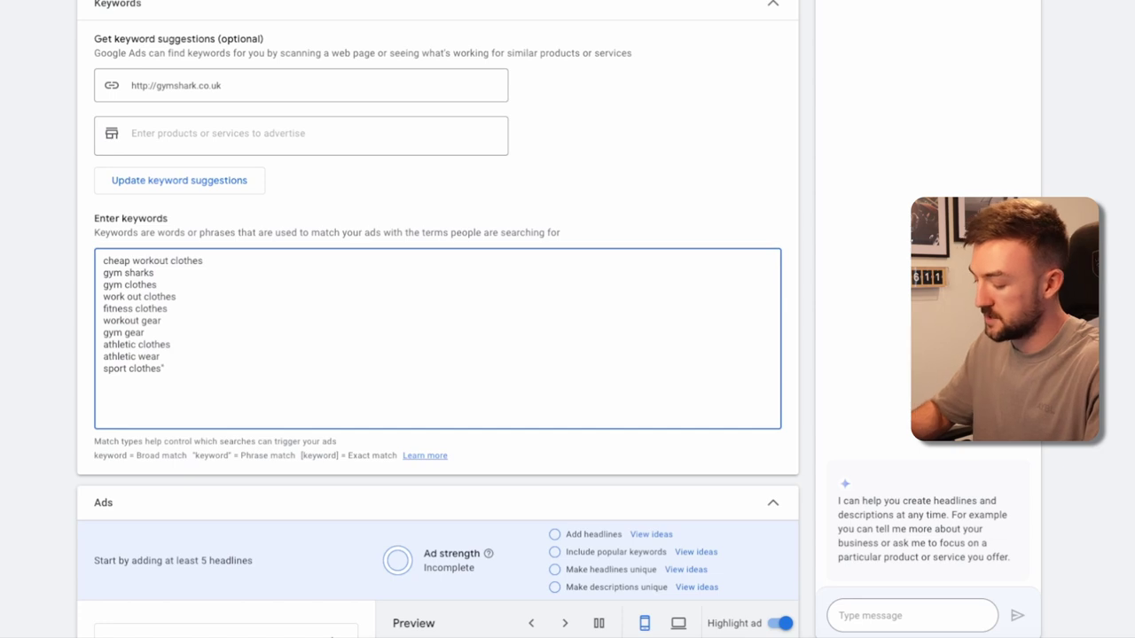
{"action": "type", "text": "\""}
{"action": "key", "text": "BackSpace"}
{"action": "key", "text": "Home"}
{"action": "type", "text": "\""}
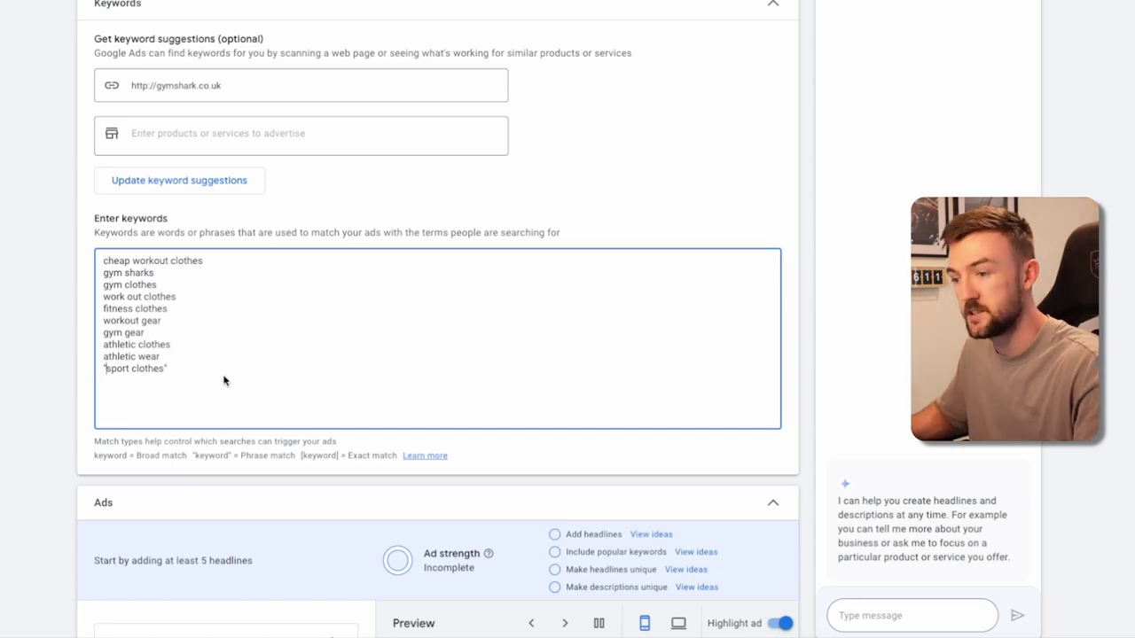
Step: Try the keyword sport clothes as an exact match by replacing its quotation marks with square brackets
{"action": "key", "text": "End"}
{"action": "type", "text": "]"}
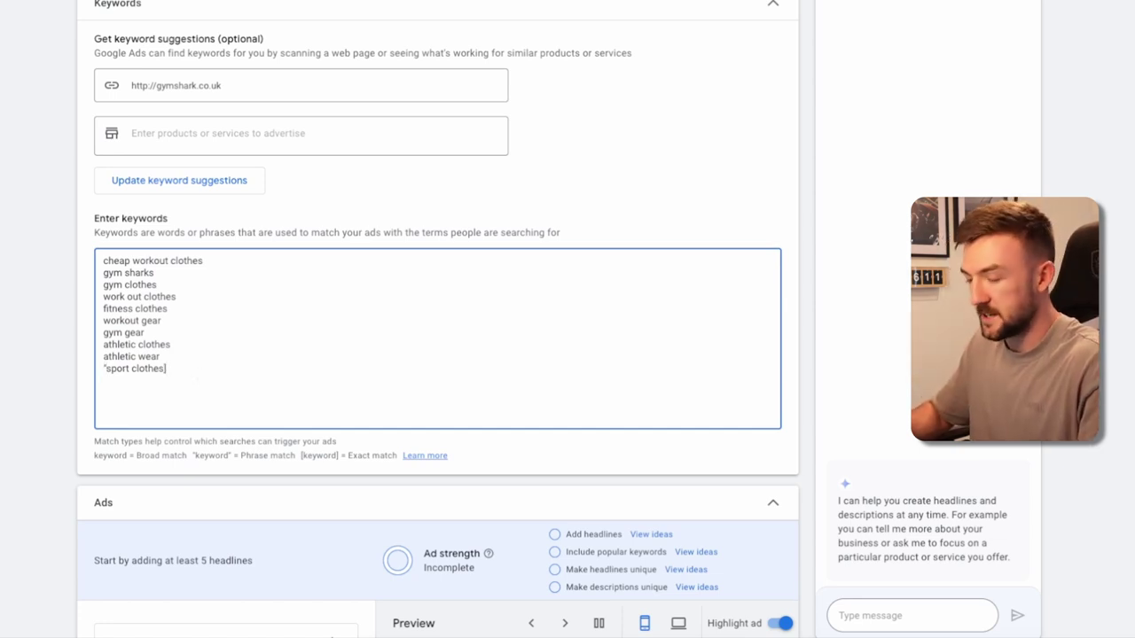
{"action": "key", "text": "Home"}
{"action": "key", "text": "Delete"}
{"action": "type", "text": "["}
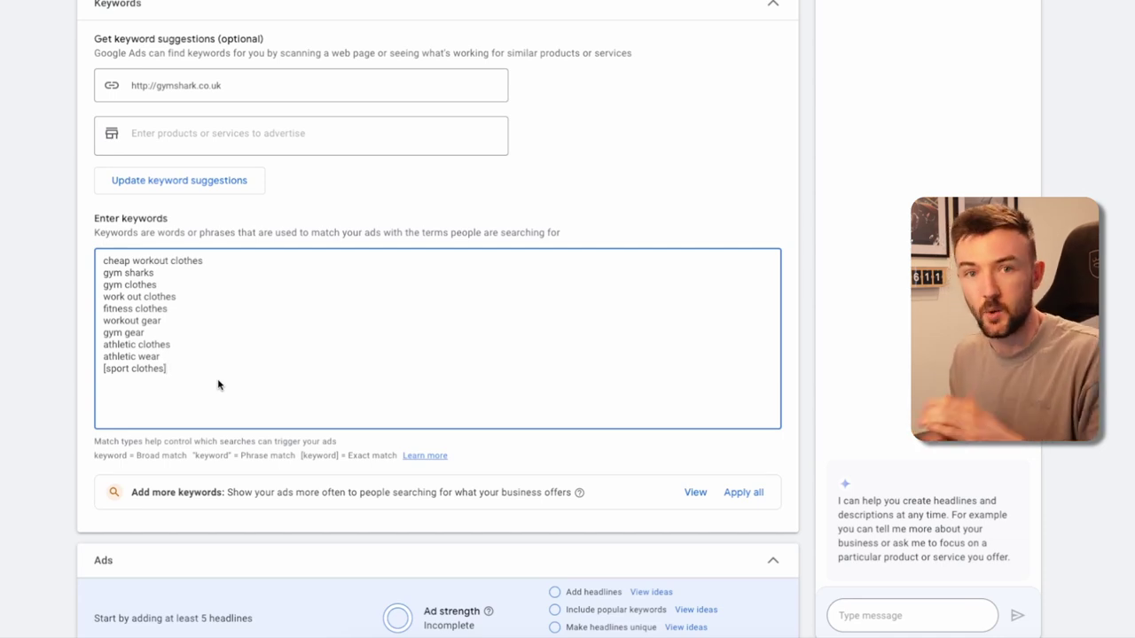
Step: Remove the square brackets around sport clothes to make it a broad match keyword again
{"action": "left_click", "coordinate": [106, 369]}
{"action": "key", "text": "BackSpace"}
{"action": "key", "text": "End"}
{"action": "key", "text": "BackSpace"}
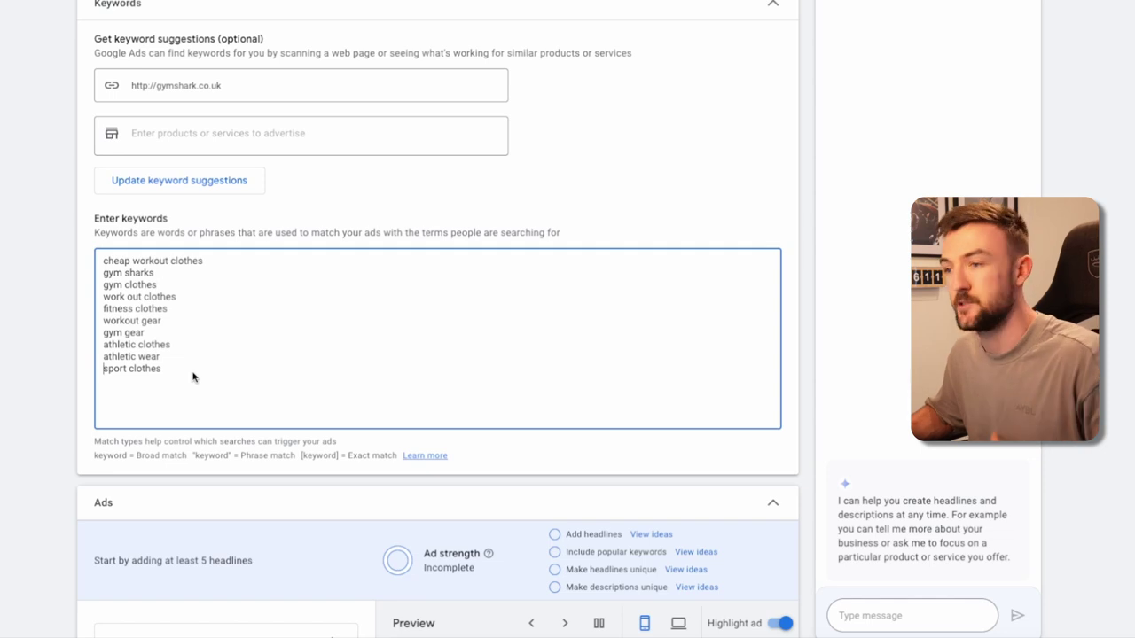
Step: Rename the ad group as Leggings
{"action": "scroll", "coordinate": [43, 46], "scroll_direction": "up", "scroll_amount": 1}
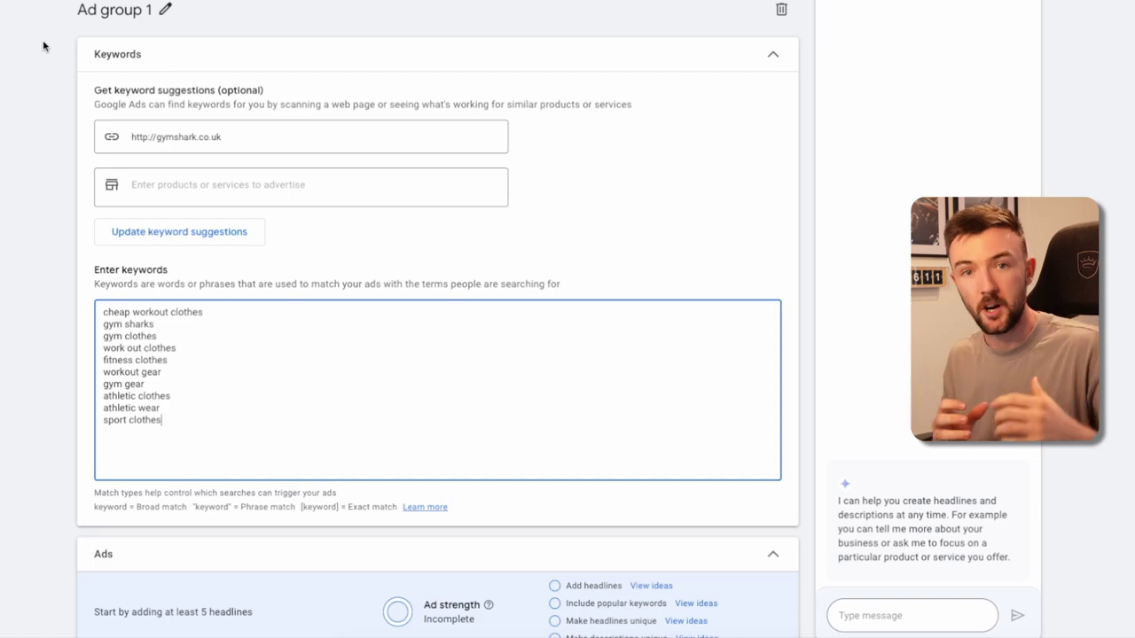
{"action": "left_click", "coordinate": [165, 9]}
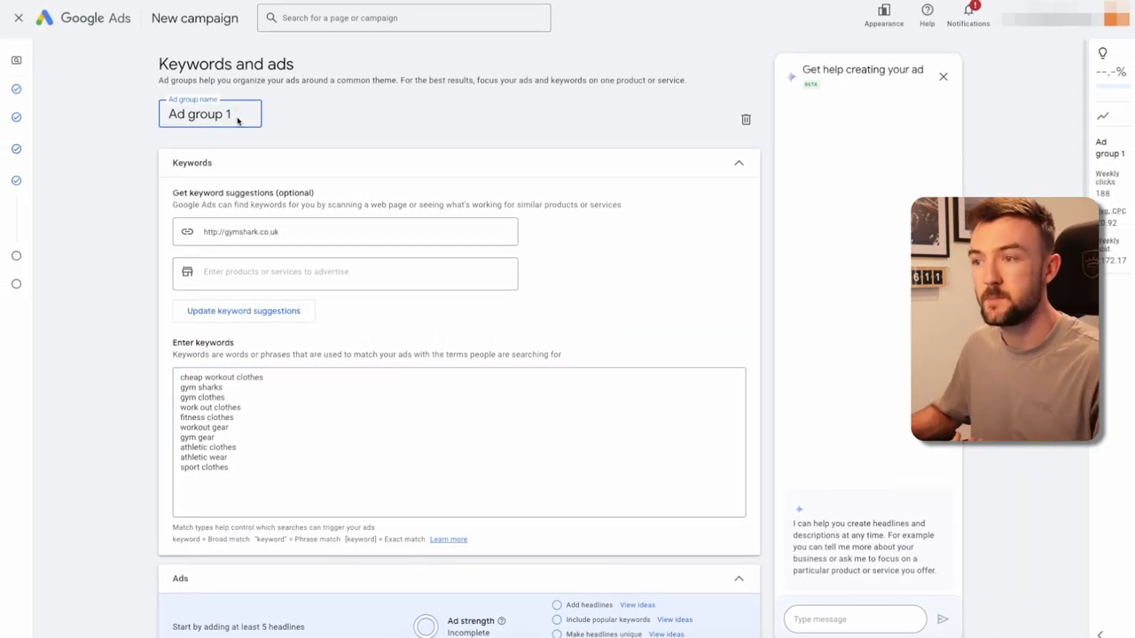
{"action": "triple_click", "coordinate": [238, 120]}
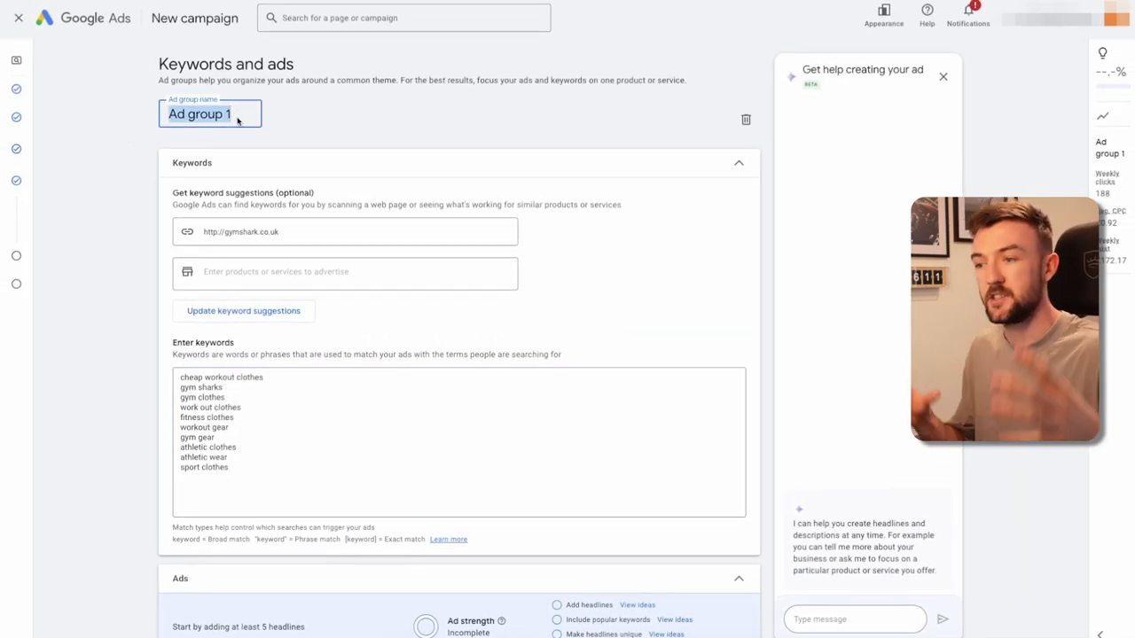
{"action": "left_click", "coordinate": [254, 471]}
{"action": "left_click_drag", "start_coordinate": [253, 471], "coordinate": [183, 377]}
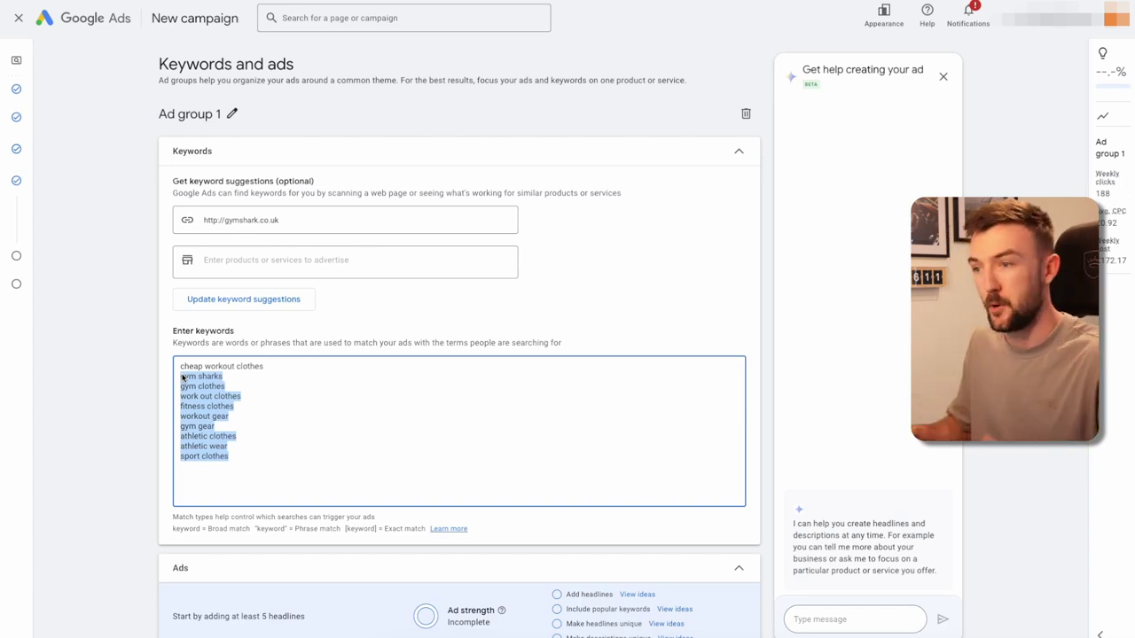
{"action": "left_click", "coordinate": [227, 113]}
{"action": "triple_click", "coordinate": [228, 113]}
{"action": "type", "text": "Legg"}
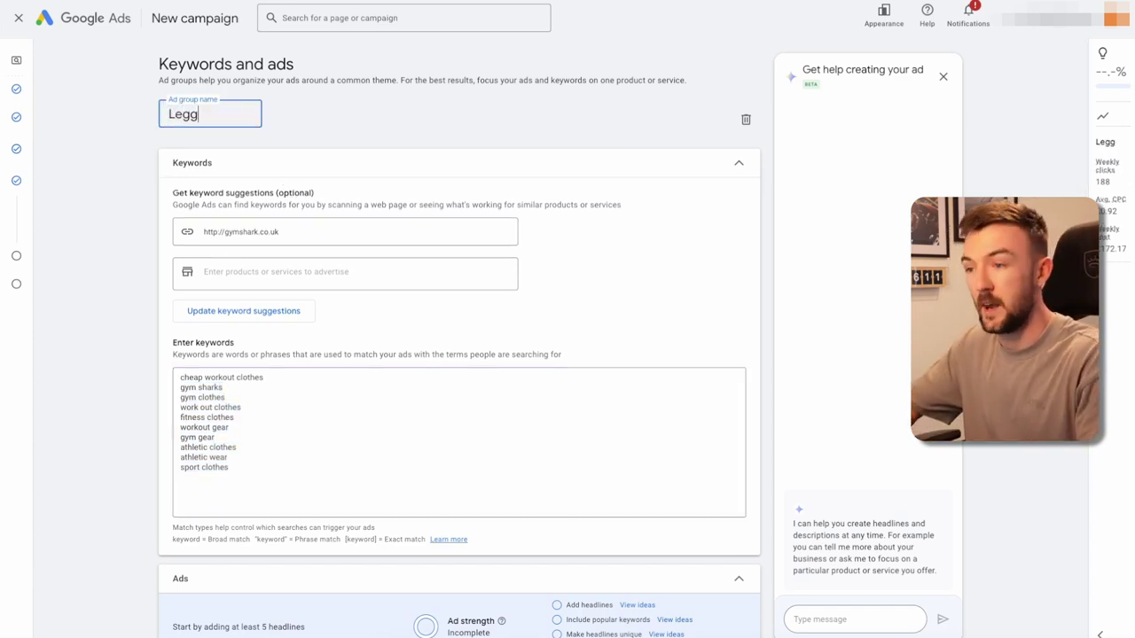
{"action": "type", "text": "ings"}
{"action": "key", "text": "BackSpace"}
{"action": "key", "text": "BackSpace"}
{"action": "type", "text": "ngs"}
Step: Replace all suggested keywords with leggings, stretch leggings and running leggings, one per line
{"action": "left_click", "coordinate": [236, 482]}
{"action": "left_click_drag", "start_coordinate": [236, 481], "coordinate": [180, 330]}
{"action": "key", "text": "BackSpace"}
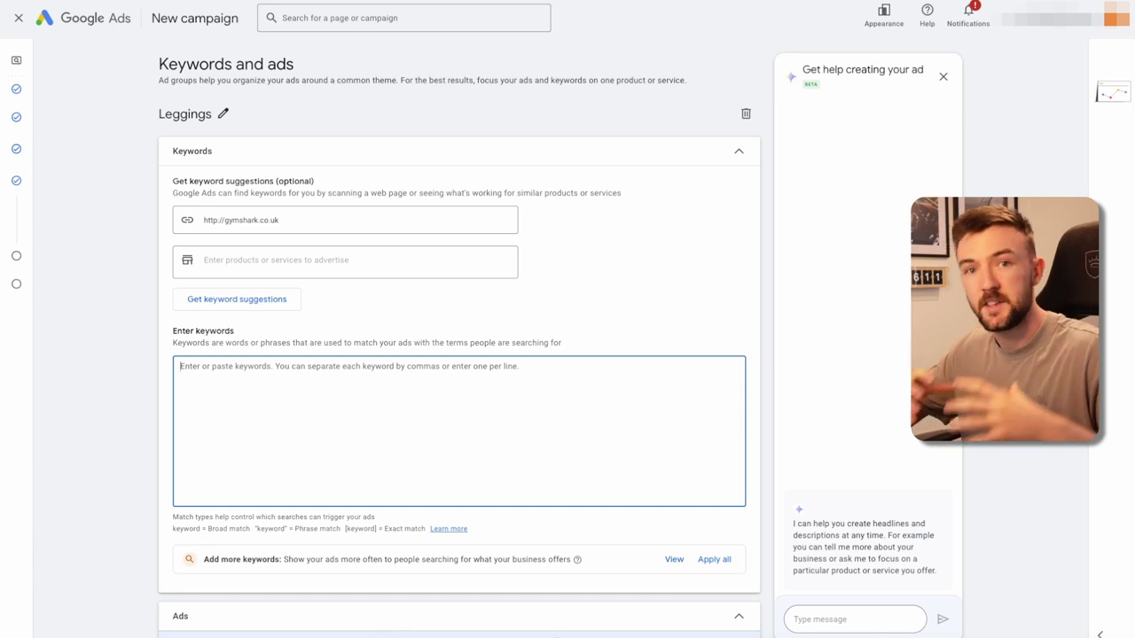
{"action": "type", "text": "leggings stretch leggings running leggings"}
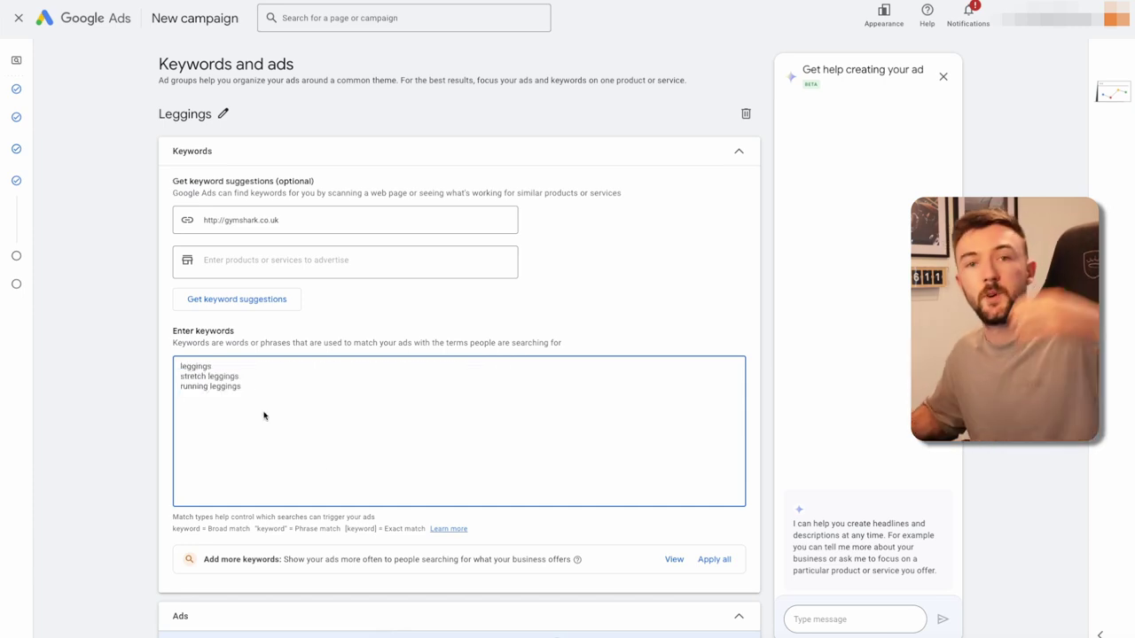
{"action": "key", "text": "Return"}
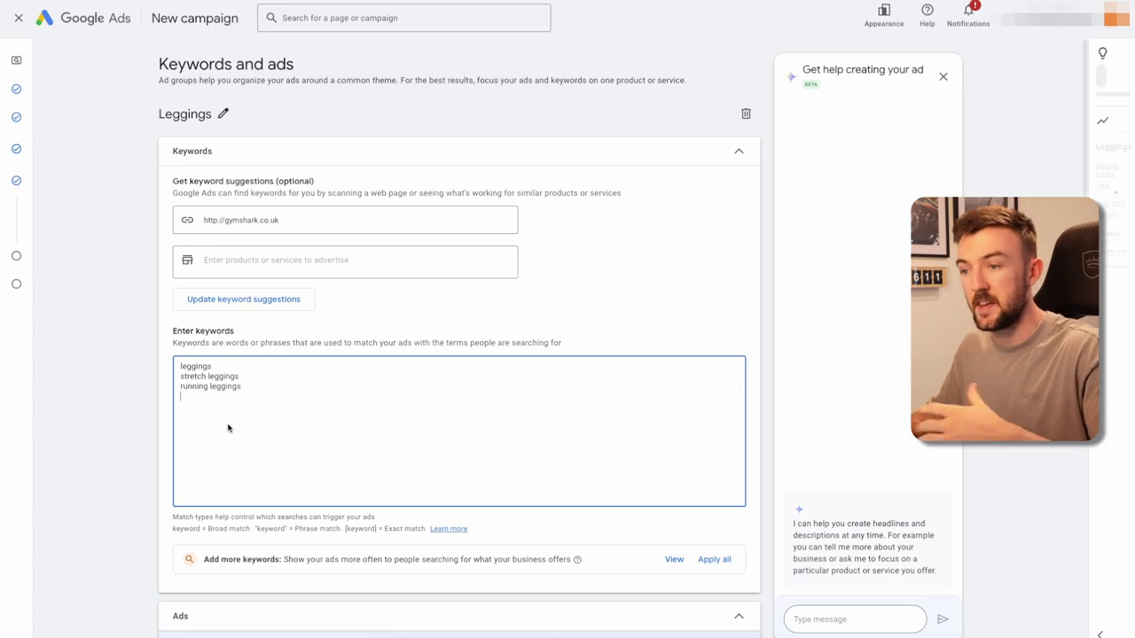
{"action": "left_click", "coordinate": [129, 345]}
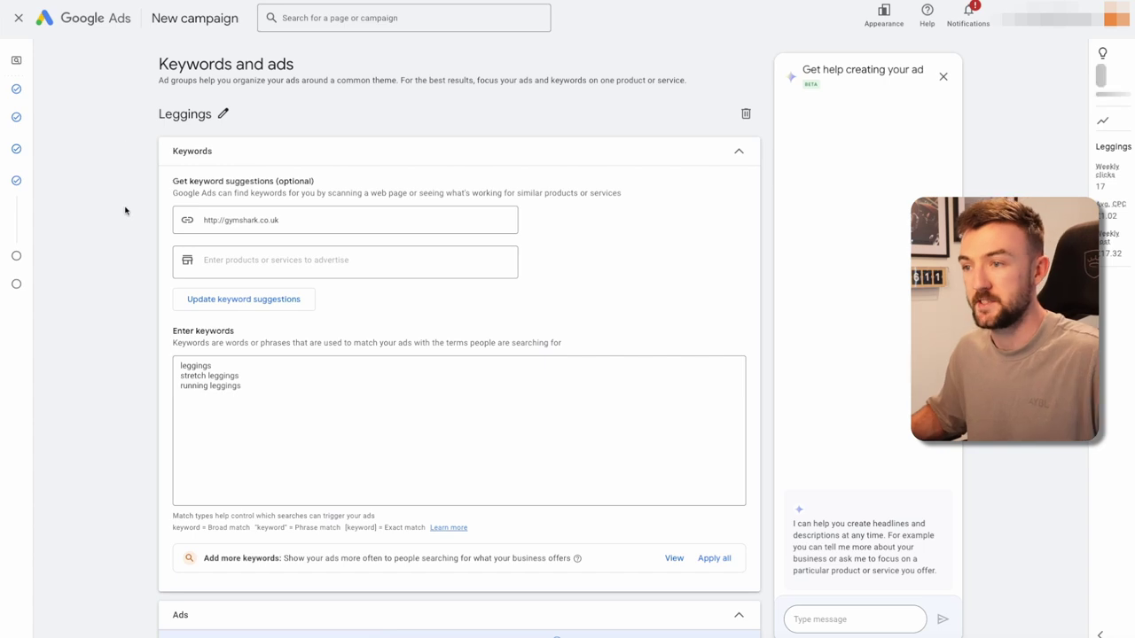
Step: Review the Leggings keyword list alongside the ad's final URL, display path, headline, description, image and sitelink sections
{"action": "scroll", "coordinate": [132, 292], "scroll_direction": "down", "scroll_amount": 2}
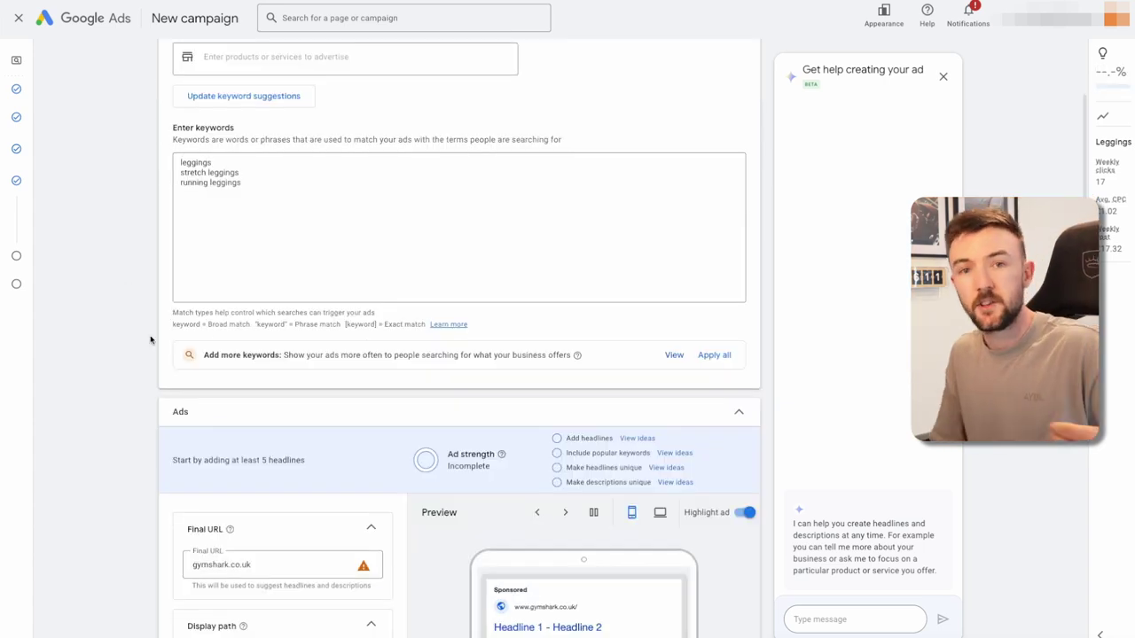
{"action": "scroll", "coordinate": [151, 339], "scroll_direction": "down", "scroll_amount": 3}
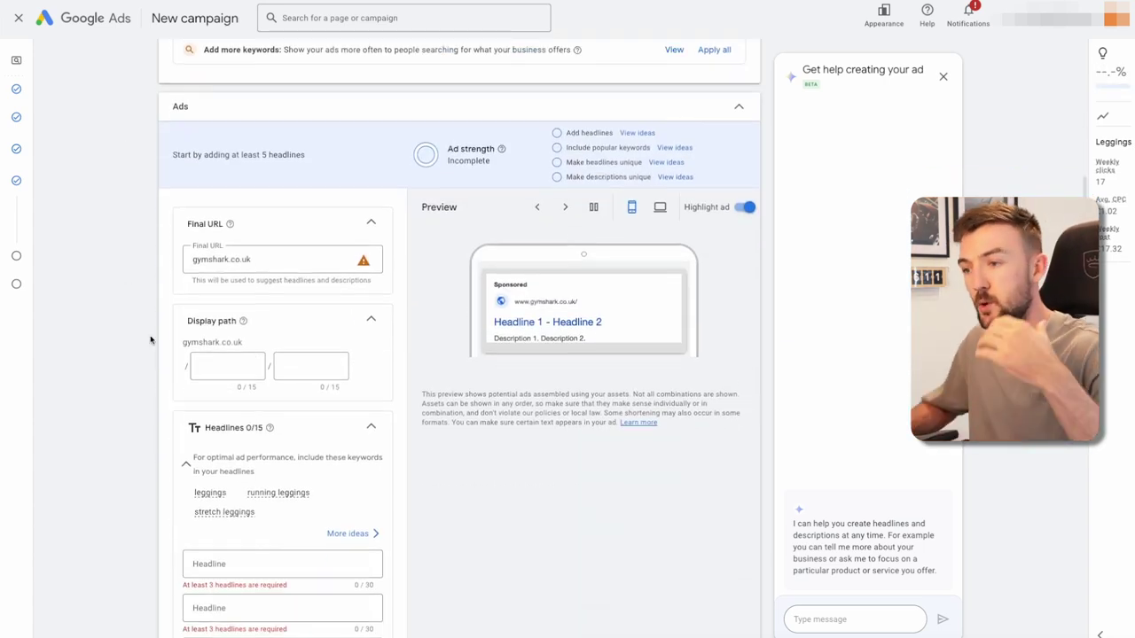
{"action": "scroll", "coordinate": [151, 340], "scroll_direction": "down", "scroll_amount": 1}
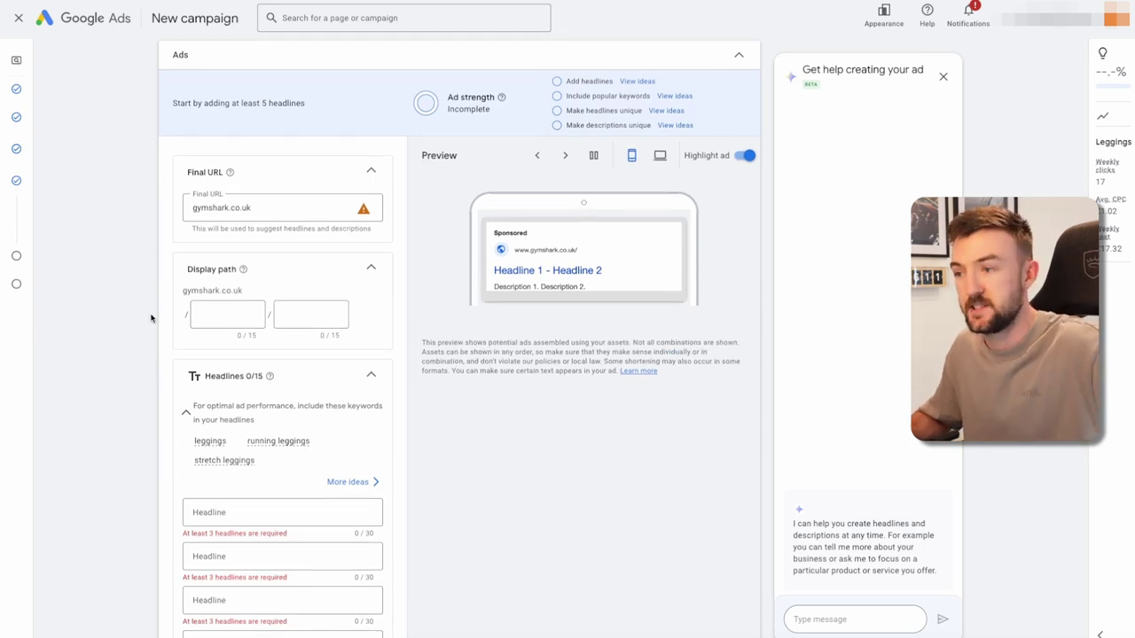
{"action": "scroll", "coordinate": [157, 293], "scroll_direction": "up", "scroll_amount": 5}
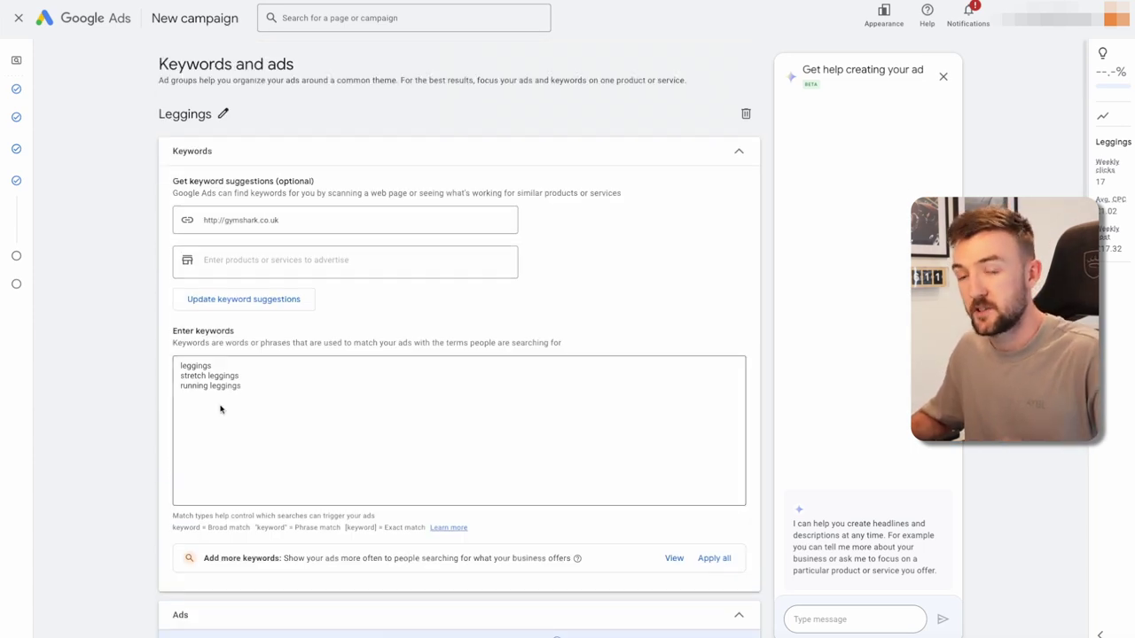
{"action": "scroll", "coordinate": [127, 342], "scroll_direction": "down", "scroll_amount": 5}
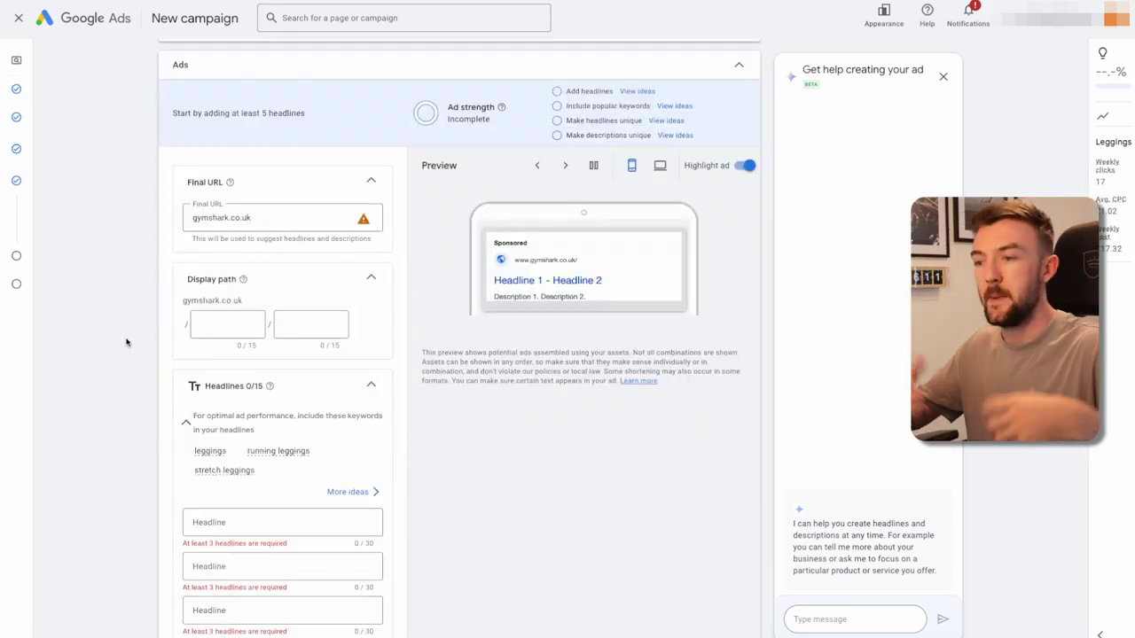
{"action": "scroll", "coordinate": [127, 342], "scroll_direction": "down", "scroll_amount": 1}
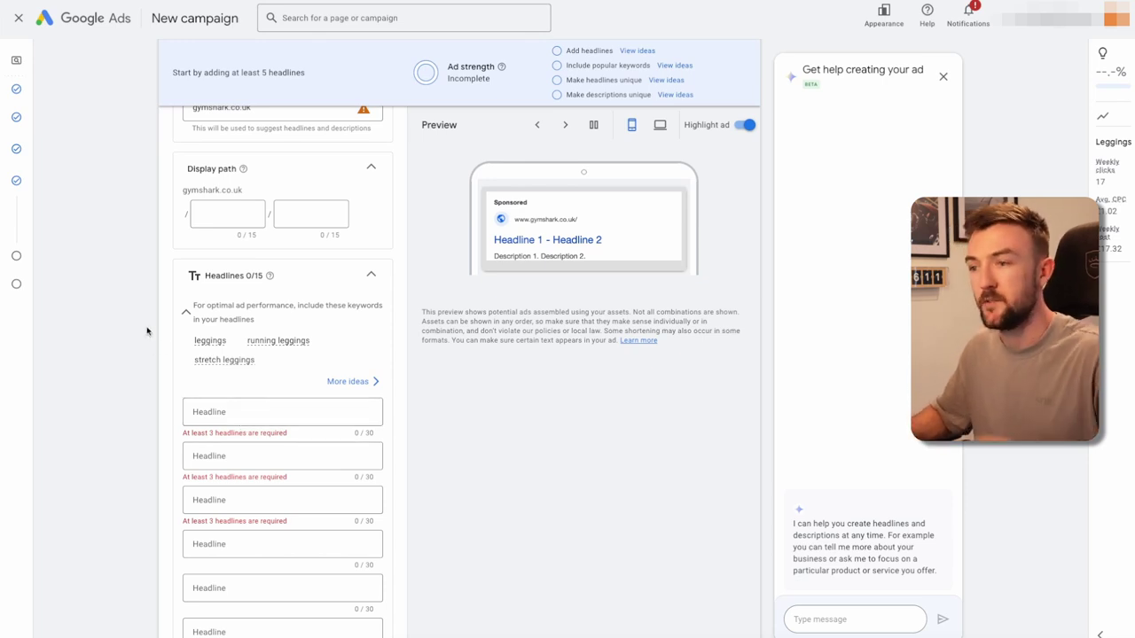
{"action": "scroll", "coordinate": [208, 356], "scroll_direction": "down", "scroll_amount": 10}
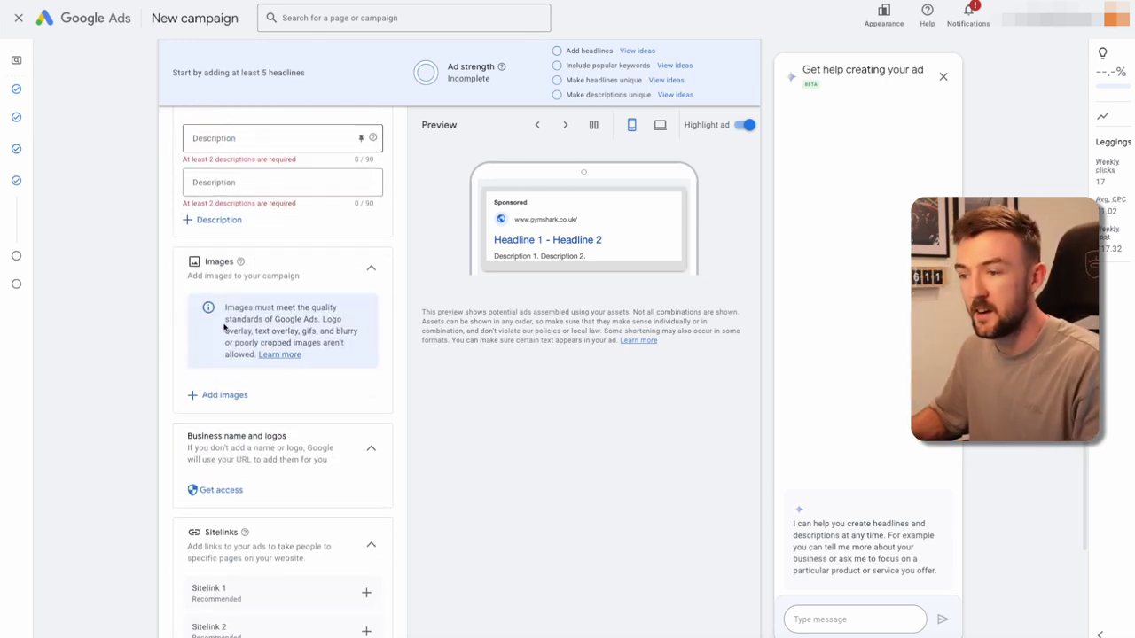
{"action": "scroll", "coordinate": [197, 376], "scroll_direction": "down", "scroll_amount": 3}
{"action": "scroll", "coordinate": [83, 245], "scroll_direction": "up", "scroll_amount": 12}
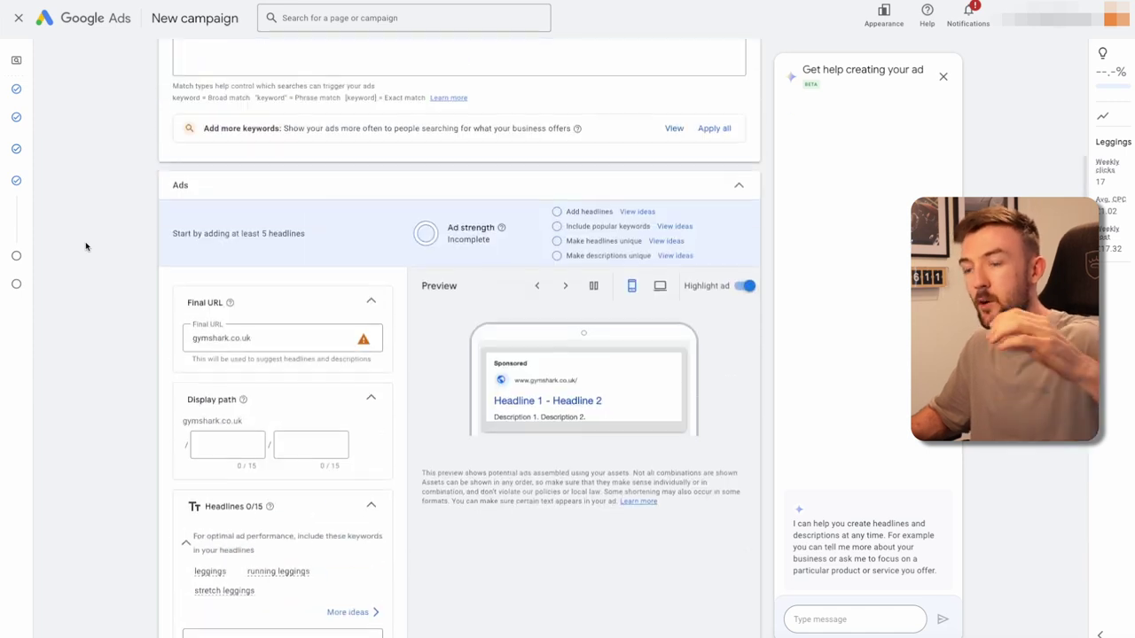
{"action": "left_click_drag", "start_coordinate": [243, 183], "coordinate": [177, 112]}
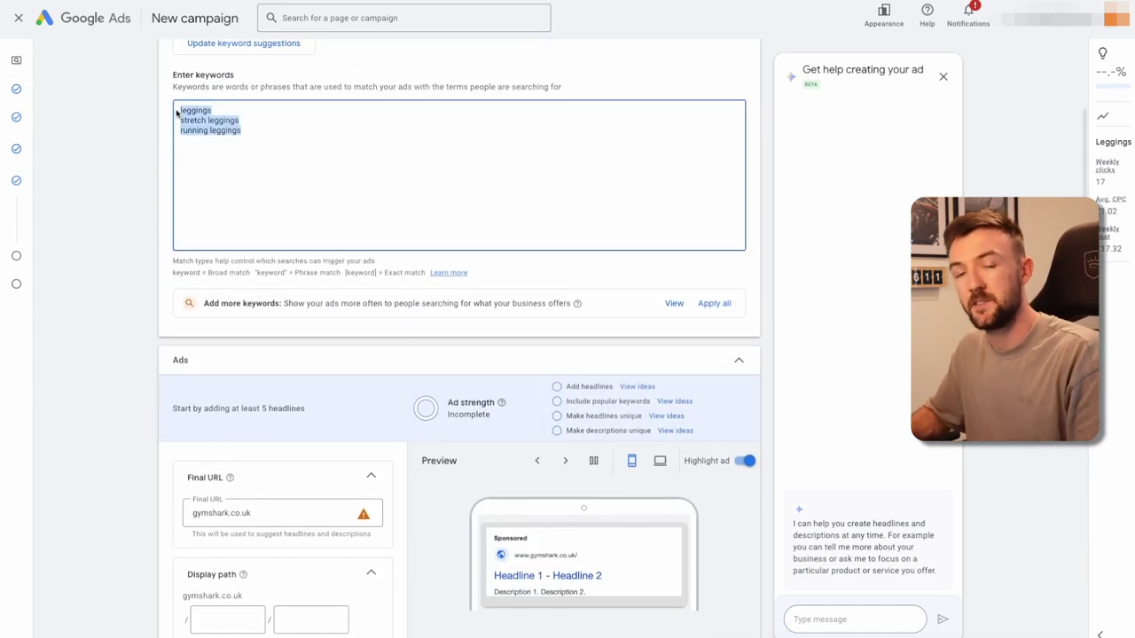
{"action": "left_click", "coordinate": [236, 159]}
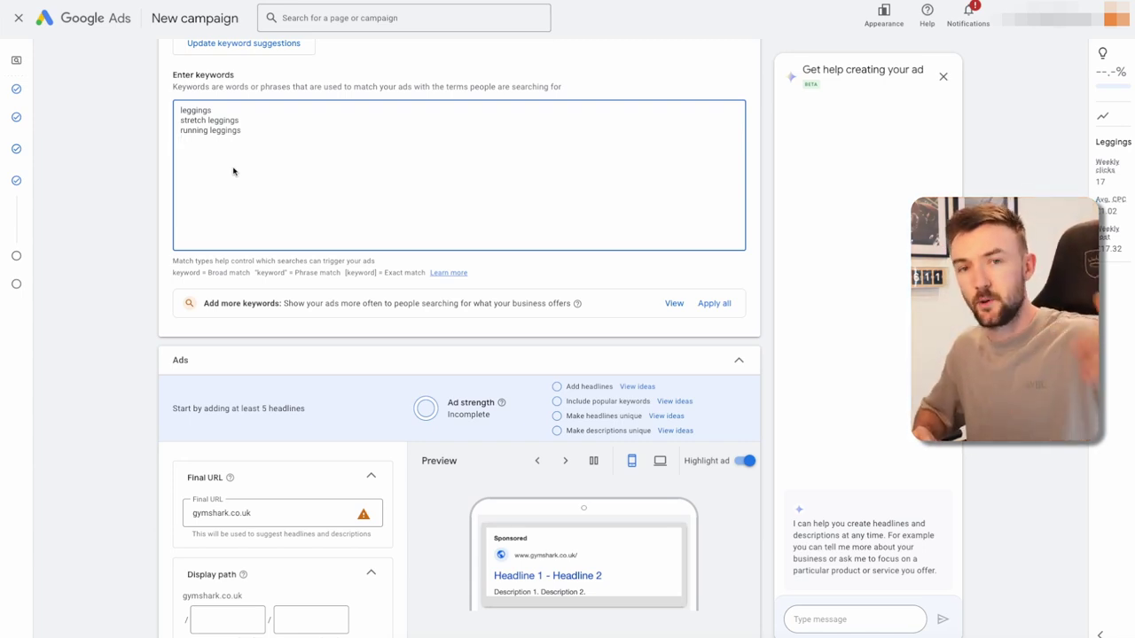
{"action": "scroll", "coordinate": [256, 425], "scroll_direction": "up", "scroll_amount": 3}
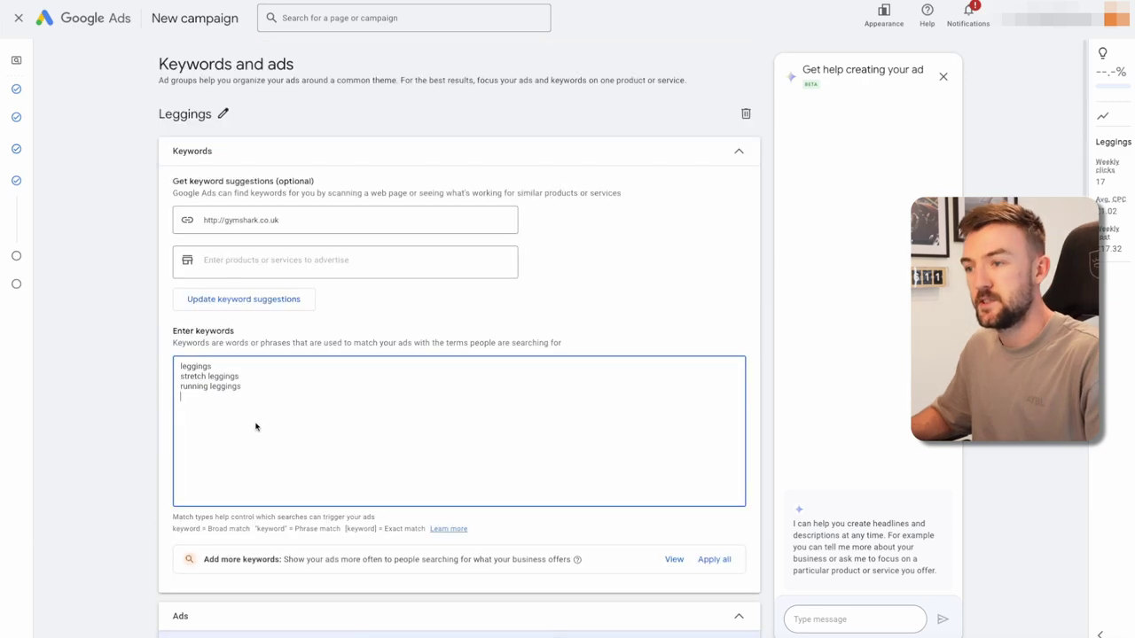
{"action": "scroll", "coordinate": [255, 354], "scroll_direction": "down", "scroll_amount": 3}
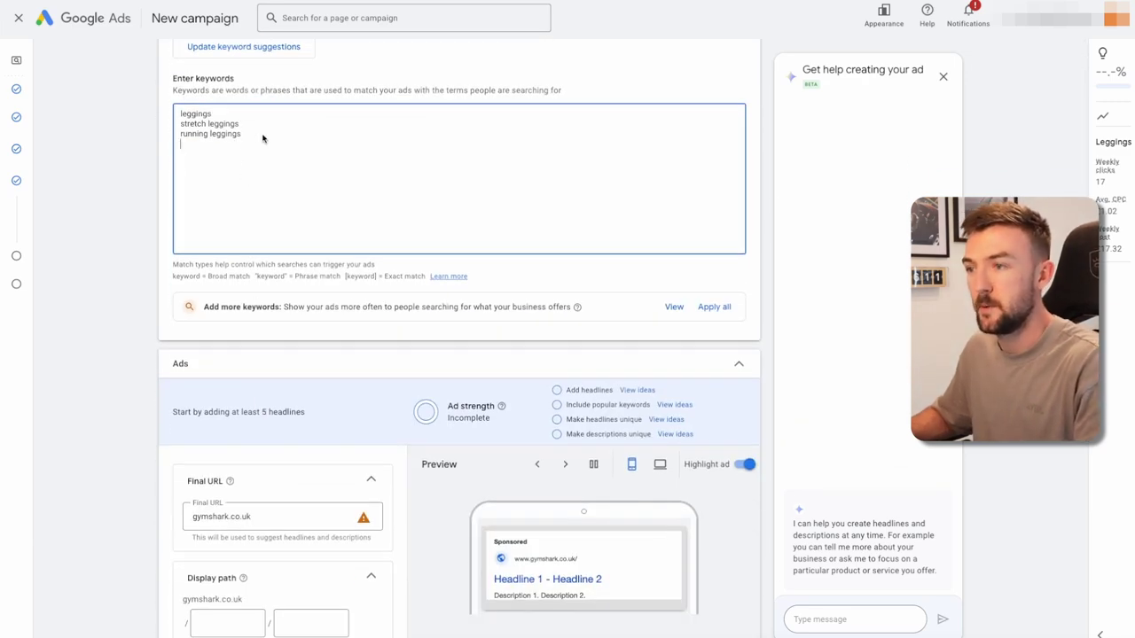
{"action": "scroll", "coordinate": [302, 259], "scroll_direction": "down", "scroll_amount": 3}
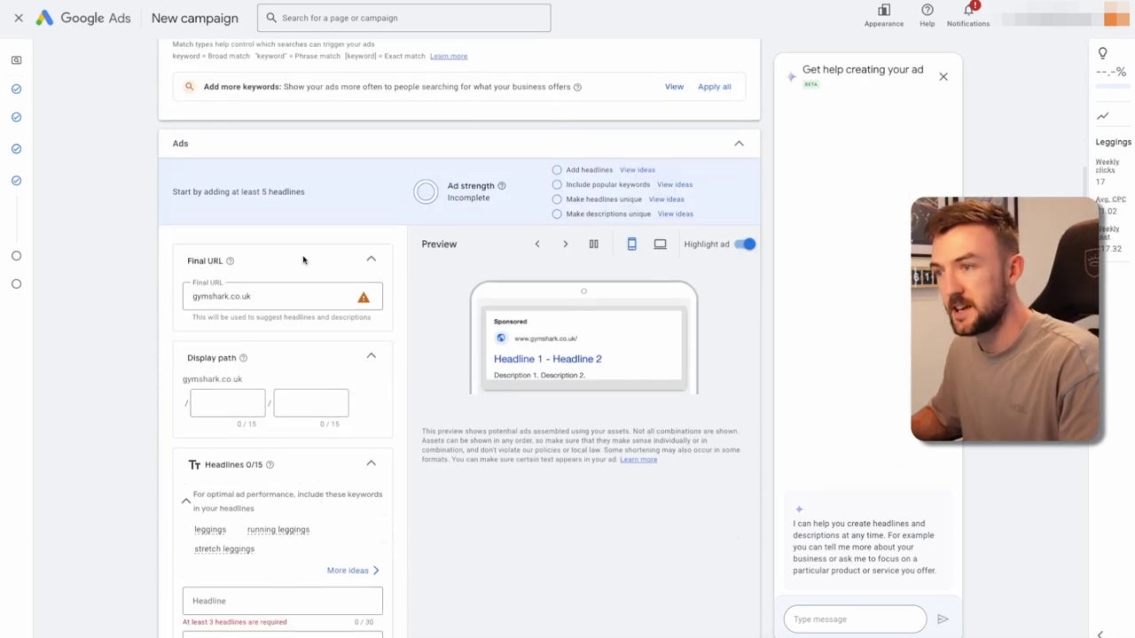
Step: Set the ad's display path to high-waisted in the first part and leggings in the second
{"action": "scroll", "coordinate": [302, 259], "scroll_direction": "up", "scroll_amount": 3}
{"action": "scroll", "coordinate": [304, 256], "scroll_direction": "down", "scroll_amount": 3}
{"action": "scroll", "coordinate": [304, 256], "scroll_direction": "up", "scroll_amount": 1}
{"action": "scroll", "coordinate": [144, 339], "scroll_direction": "down", "scroll_amount": 3}
{"action": "left_click", "coordinate": [238, 242]}
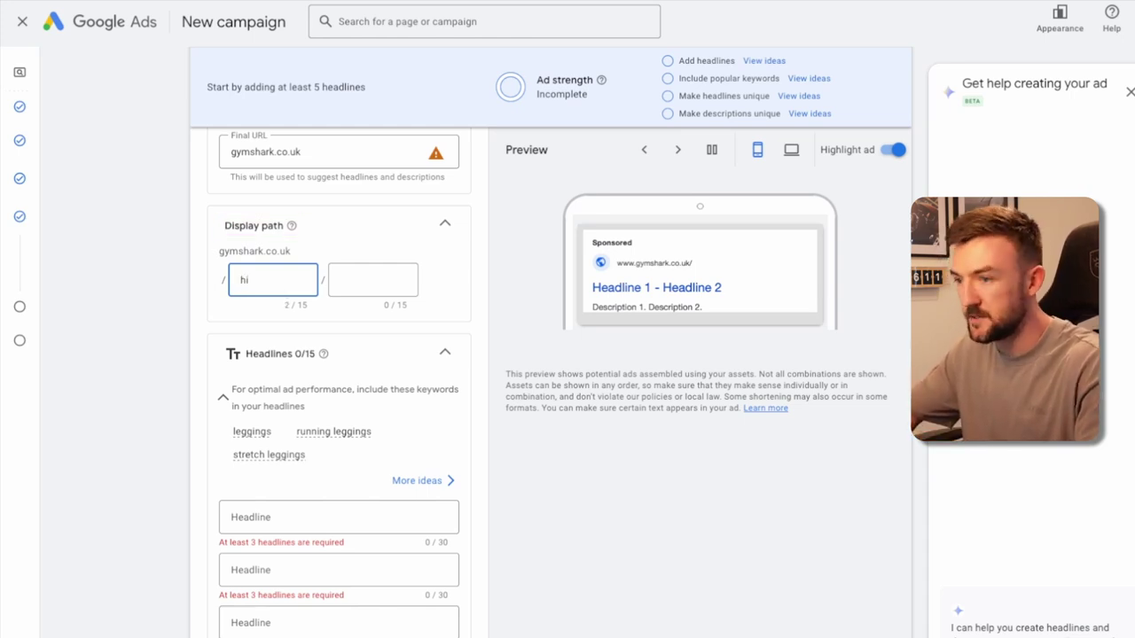
{"action": "type", "text": "sted"}
{"action": "key", "text": "Tab"}
{"action": "type", "text": "leggings"}
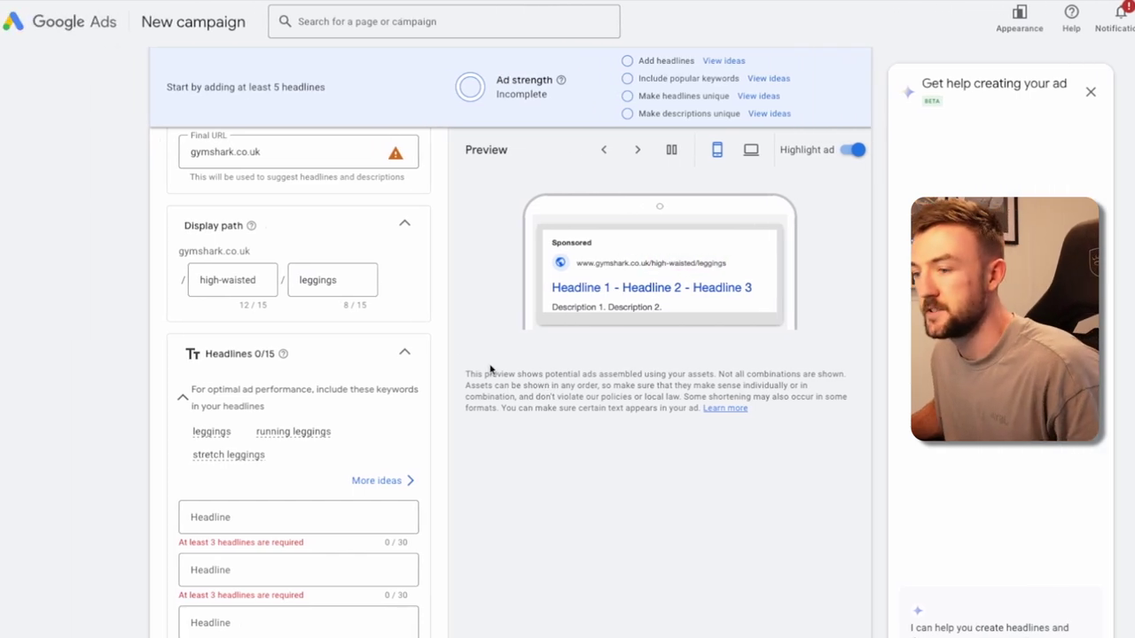
Step: Examine the ad's headline, description, image, business name, sitelink and callout sections
{"action": "scroll", "coordinate": [79, 425], "scroll_direction": "down", "scroll_amount": 2}
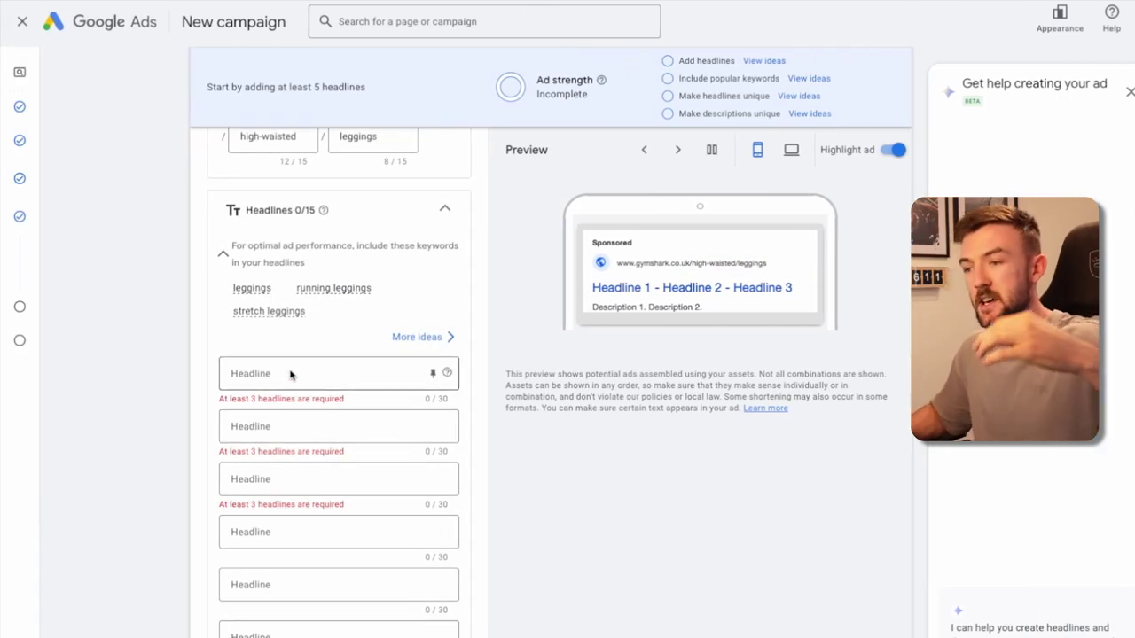
{"action": "scroll", "coordinate": [234, 395], "scroll_direction": "down", "scroll_amount": 1}
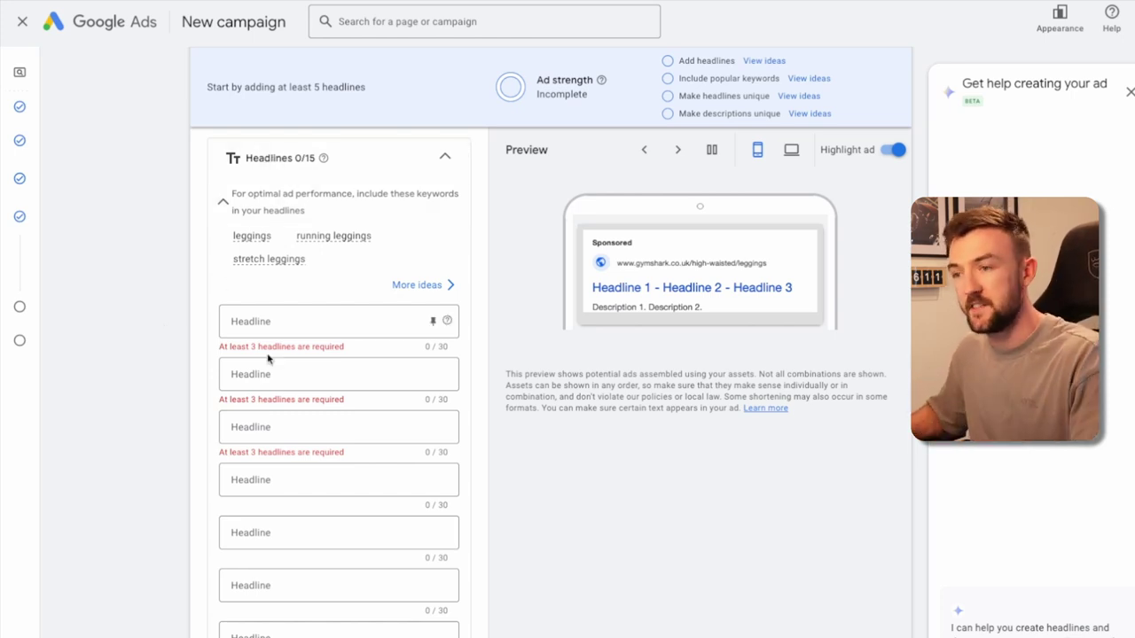
{"action": "scroll", "coordinate": [268, 357], "scroll_direction": "down", "scroll_amount": 5}
{"action": "scroll", "coordinate": [263, 352], "scroll_direction": "up", "scroll_amount": 1}
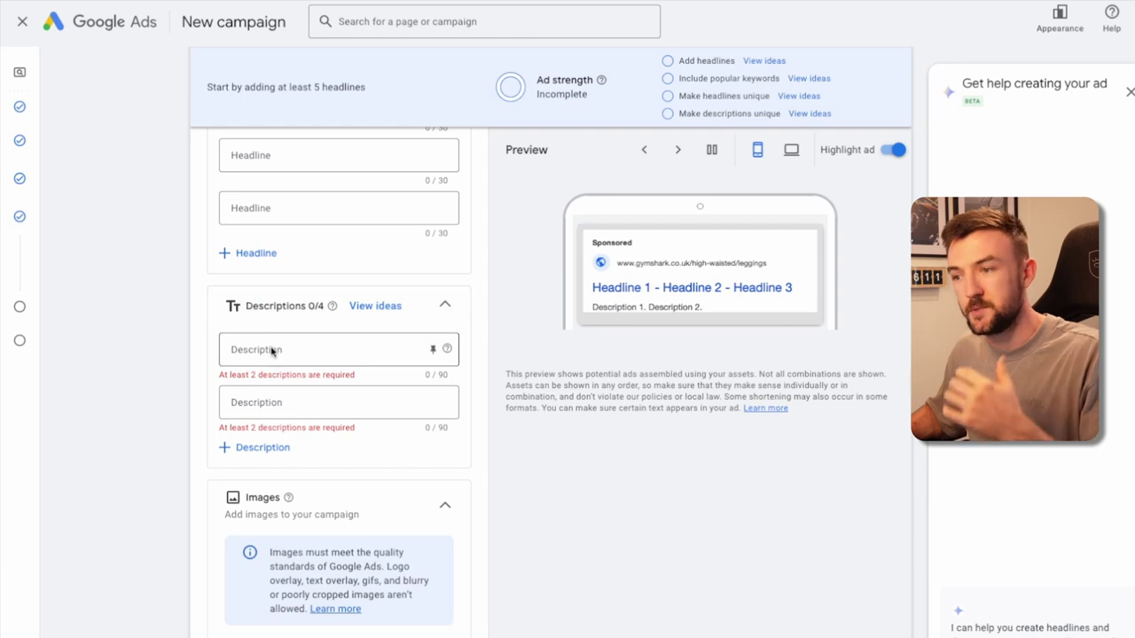
{"action": "scroll", "coordinate": [284, 337], "scroll_direction": "down", "scroll_amount": 2}
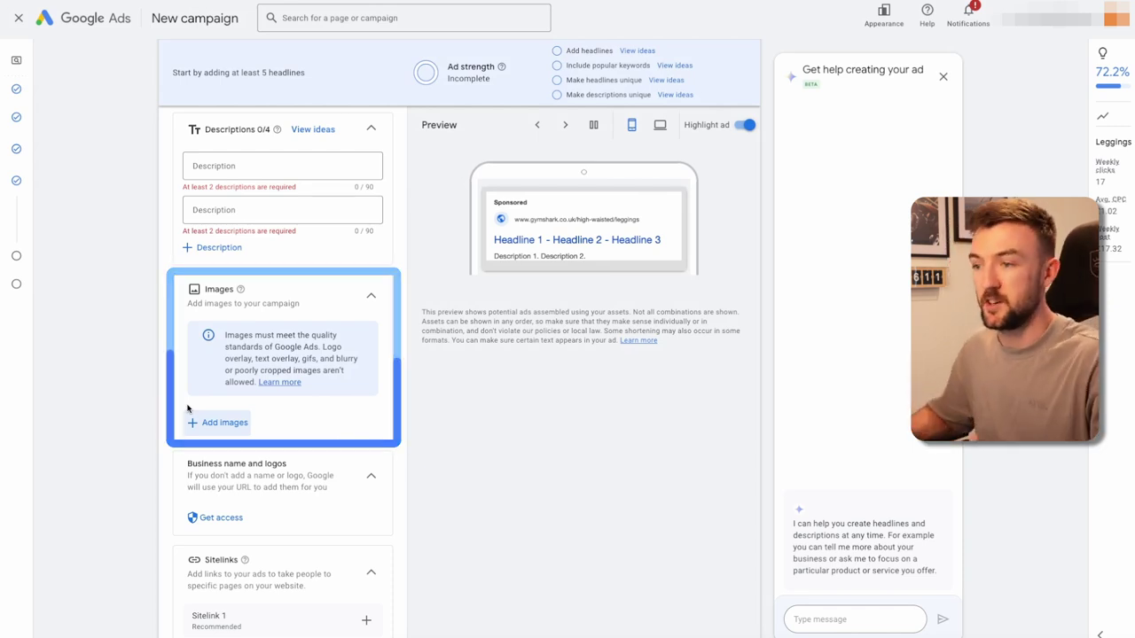
{"action": "scroll", "coordinate": [216, 210], "scroll_direction": "down", "scroll_amount": 3}
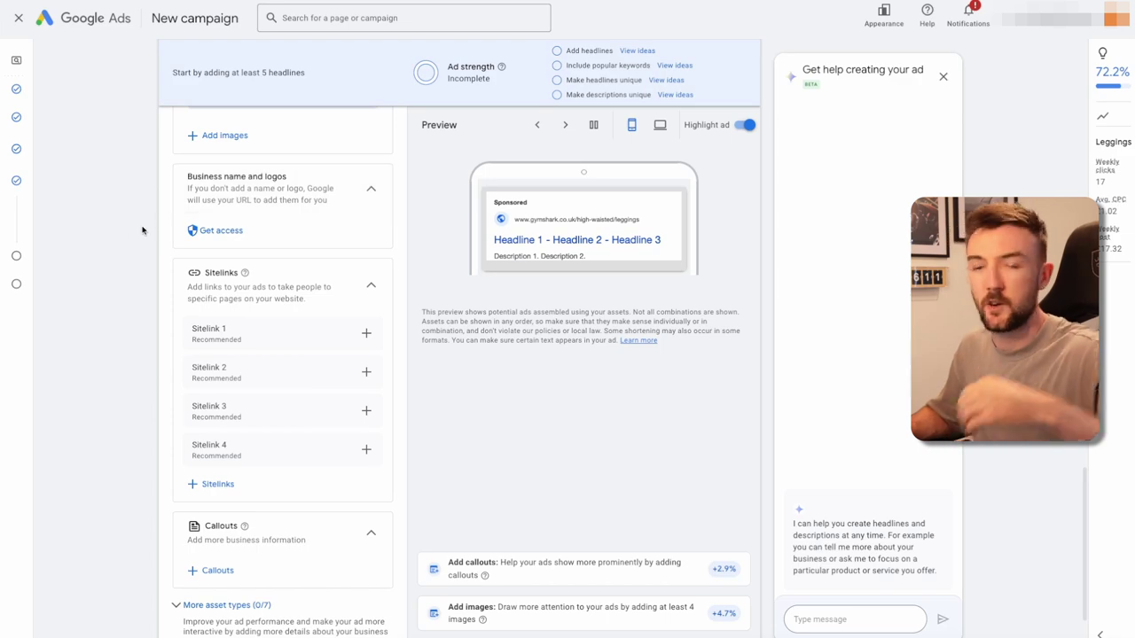
{"action": "scroll", "coordinate": [129, 234], "scroll_direction": "down", "scroll_amount": 2}
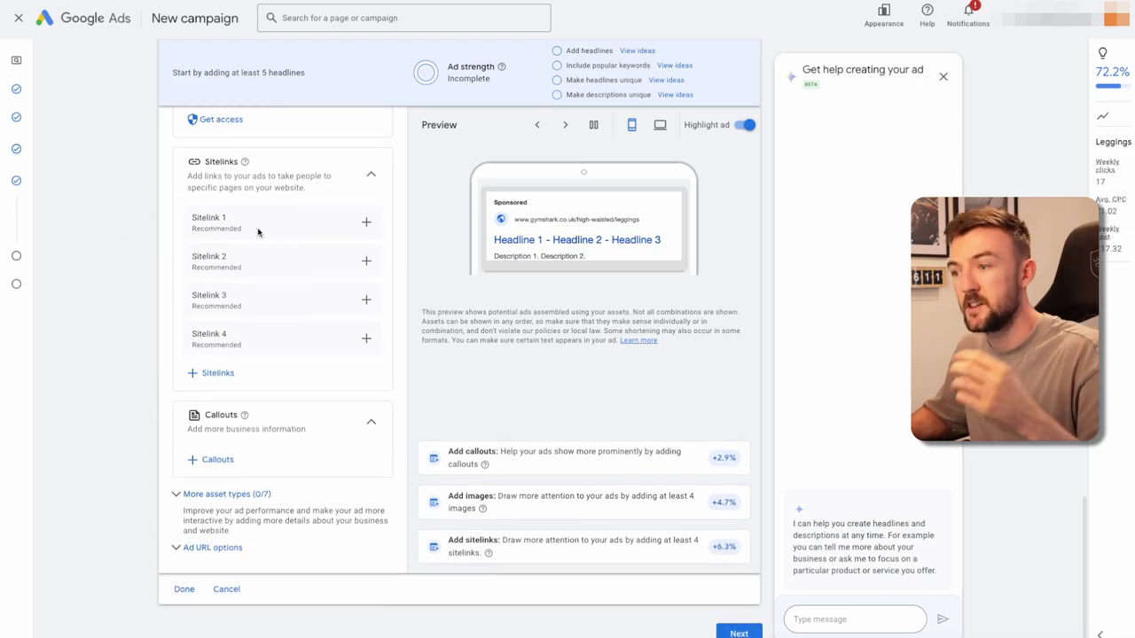
Step: Try creating the first sitelink with the text Yoga leggings, leaving its descriptions and final URL empty
{"action": "left_click", "coordinate": [367, 223]}
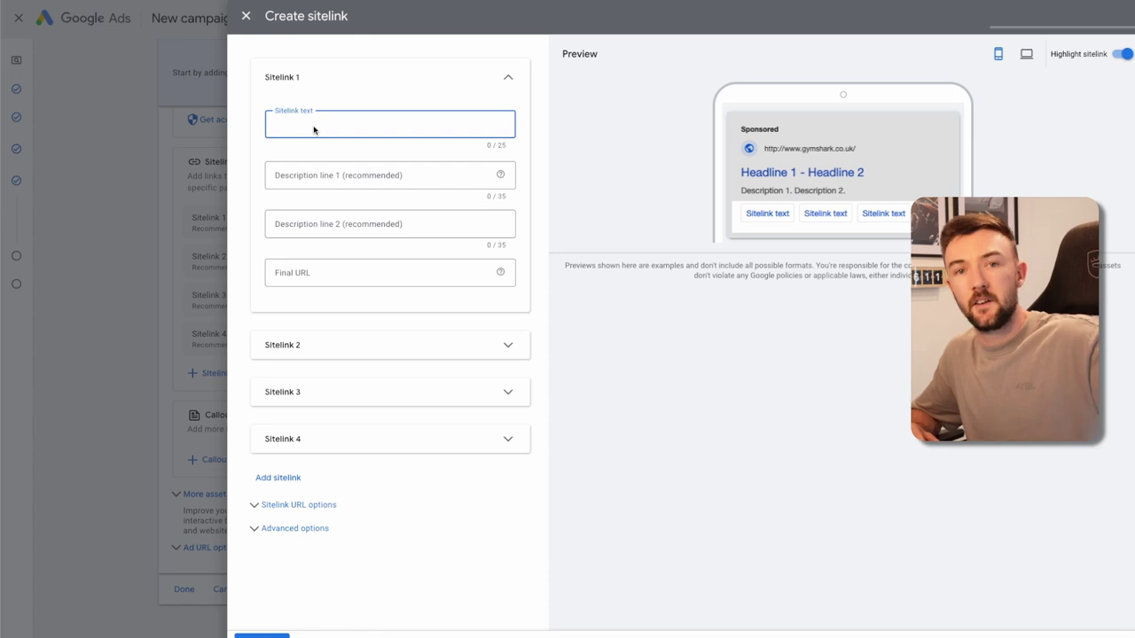
{"action": "type", "text": "Yoga leggings"}
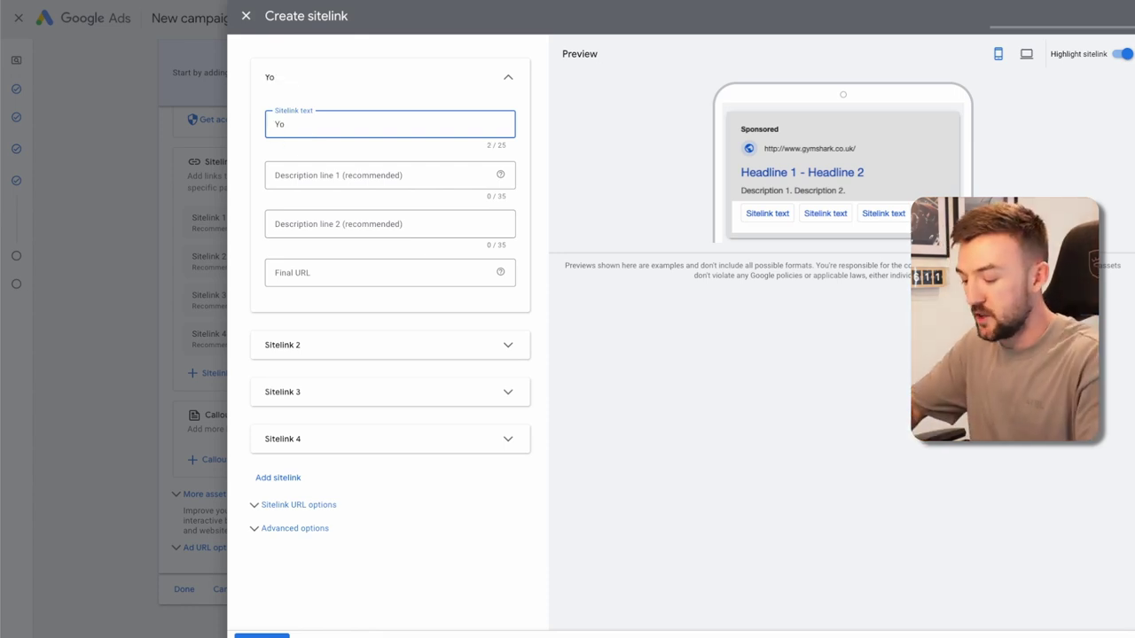
{"action": "left_click", "coordinate": [302, 271]}
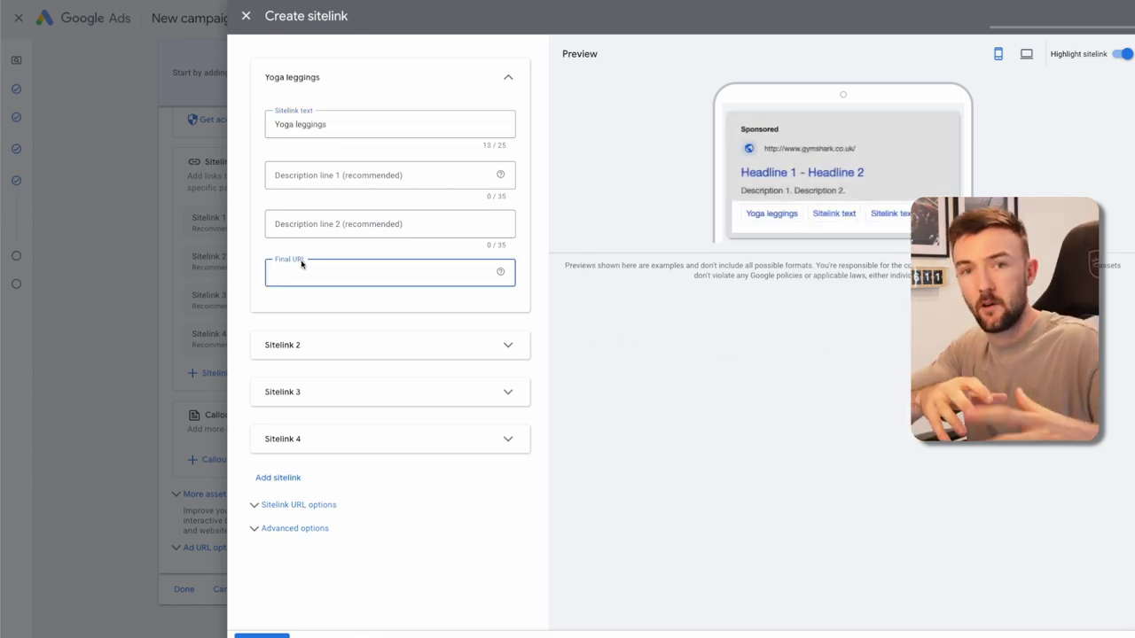
Step: Expand the forms for Sitelinks 2, 3 and 4, and close sitelink creation without saving
{"action": "left_click", "coordinate": [301, 345]}
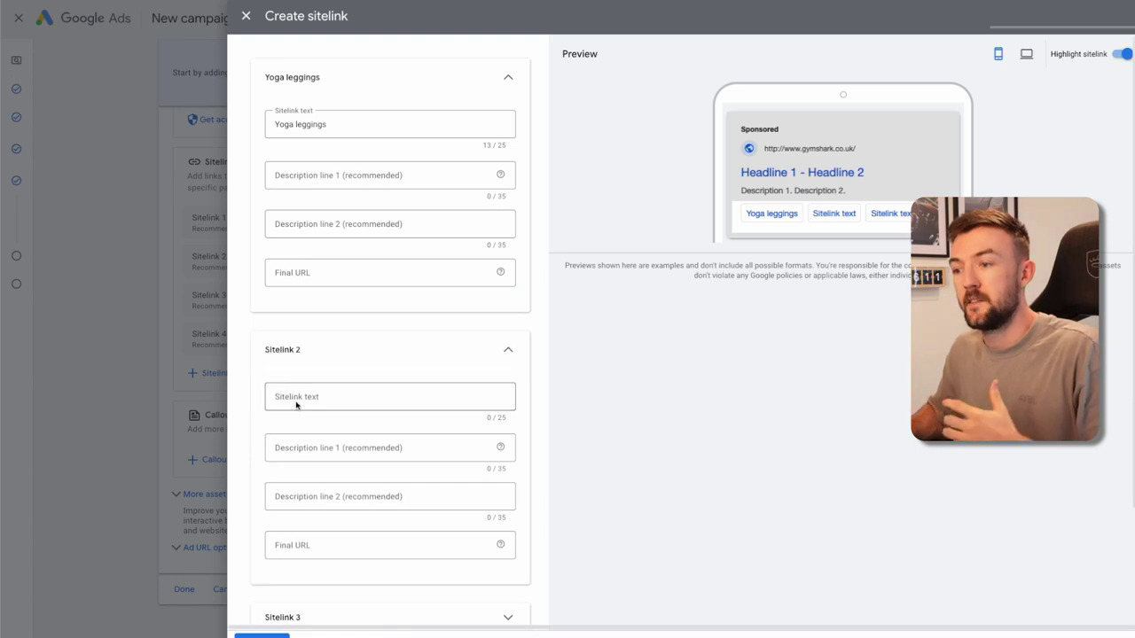
{"action": "left_click", "coordinate": [296, 401]}
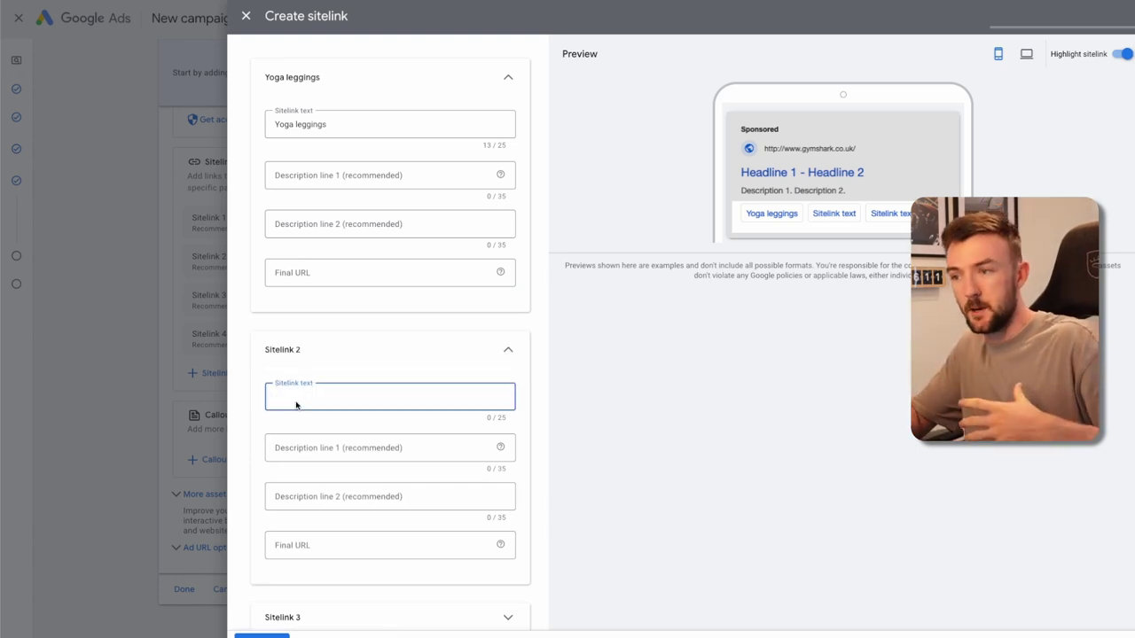
{"action": "scroll", "coordinate": [296, 405], "scroll_direction": "down", "scroll_amount": 1}
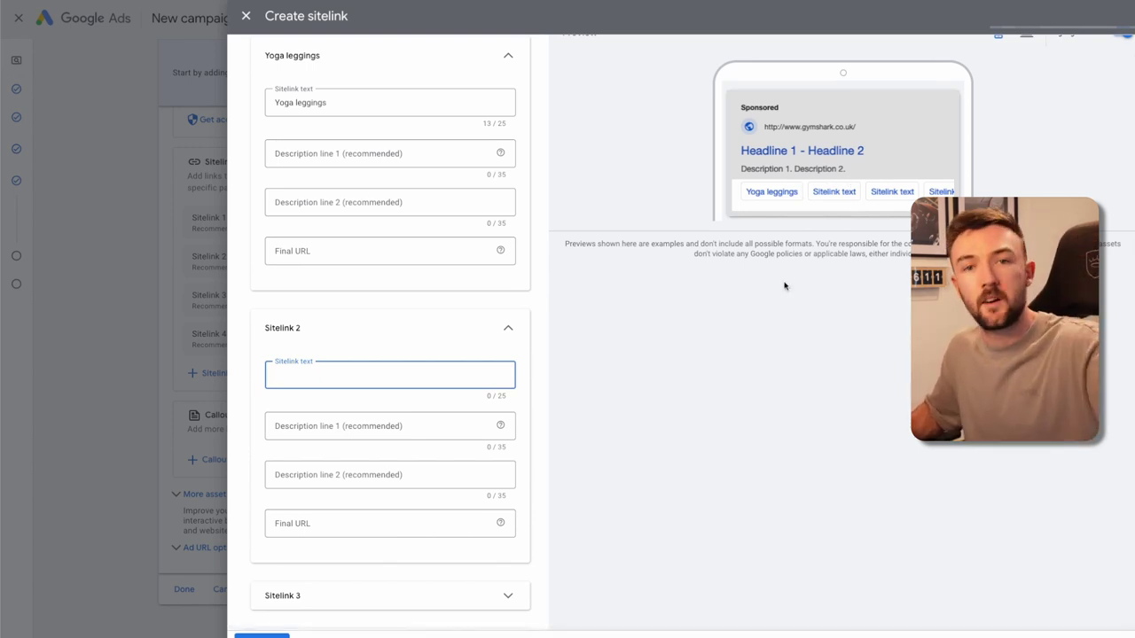
{"action": "scroll", "coordinate": [390, 355], "scroll_direction": "down", "scroll_amount": 2}
{"action": "left_click", "coordinate": [337, 471]}
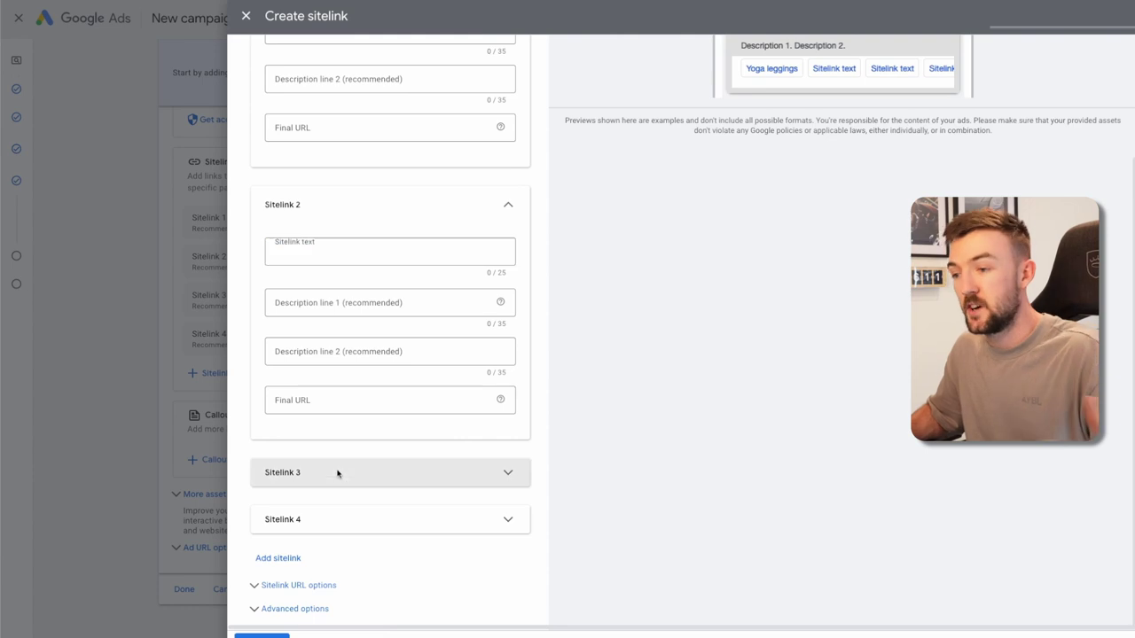
{"action": "scroll", "coordinate": [337, 470], "scroll_direction": "down", "scroll_amount": 1}
{"action": "left_click", "coordinate": [316, 514]}
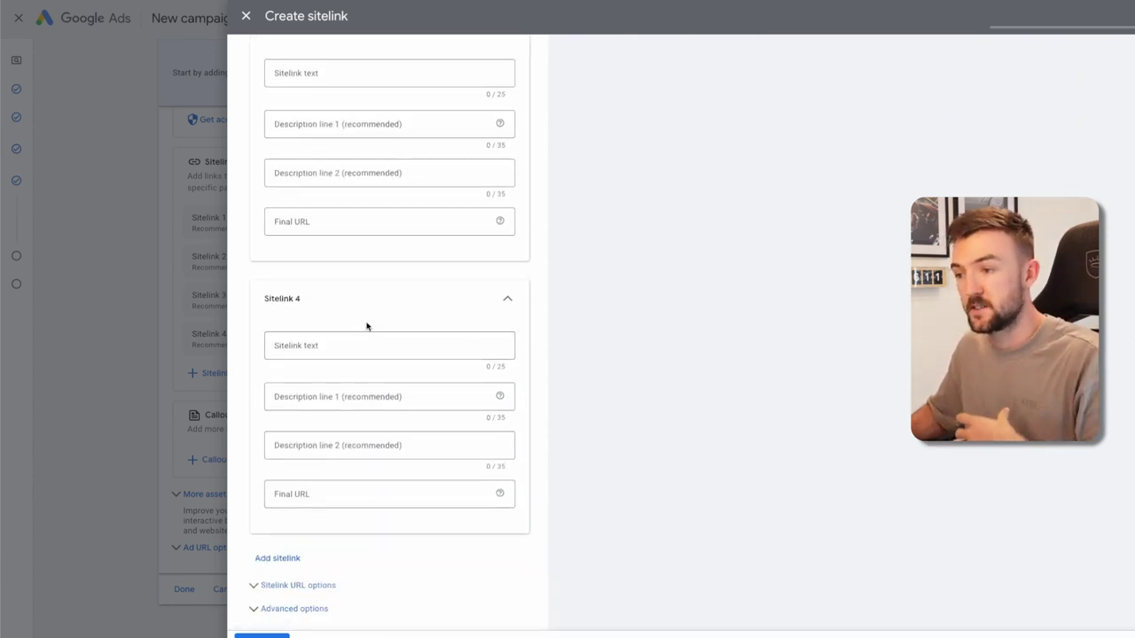
{"action": "scroll", "coordinate": [346, 339], "scroll_direction": "down", "scroll_amount": 1}
{"action": "scroll", "coordinate": [346, 339], "scroll_direction": "up", "scroll_amount": 7}
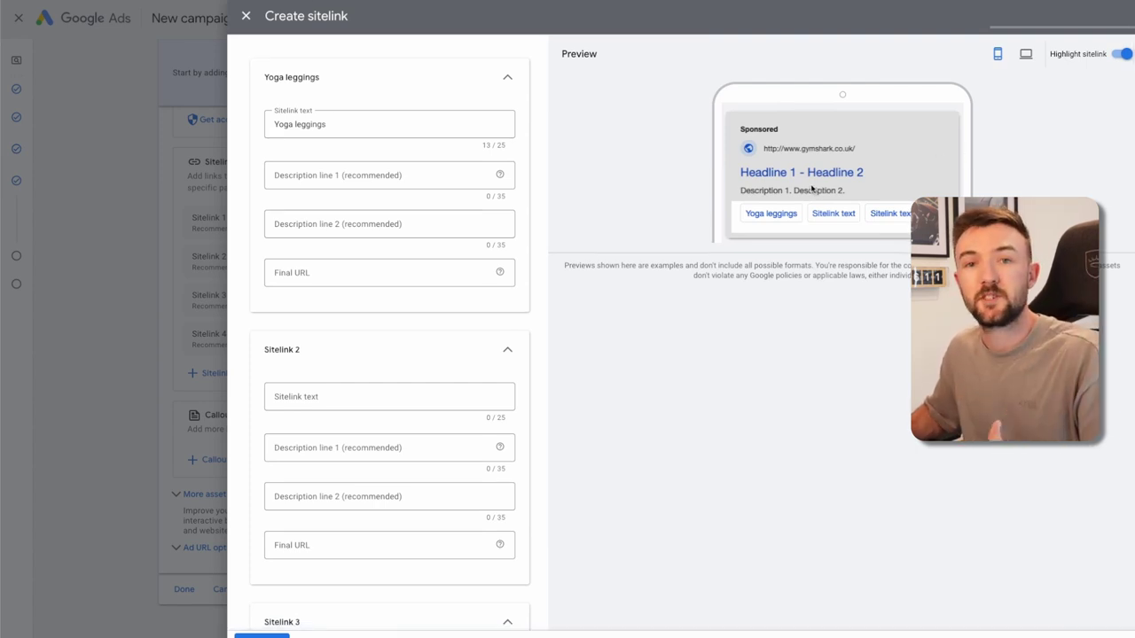
{"action": "left_click", "coordinate": [246, 15]}
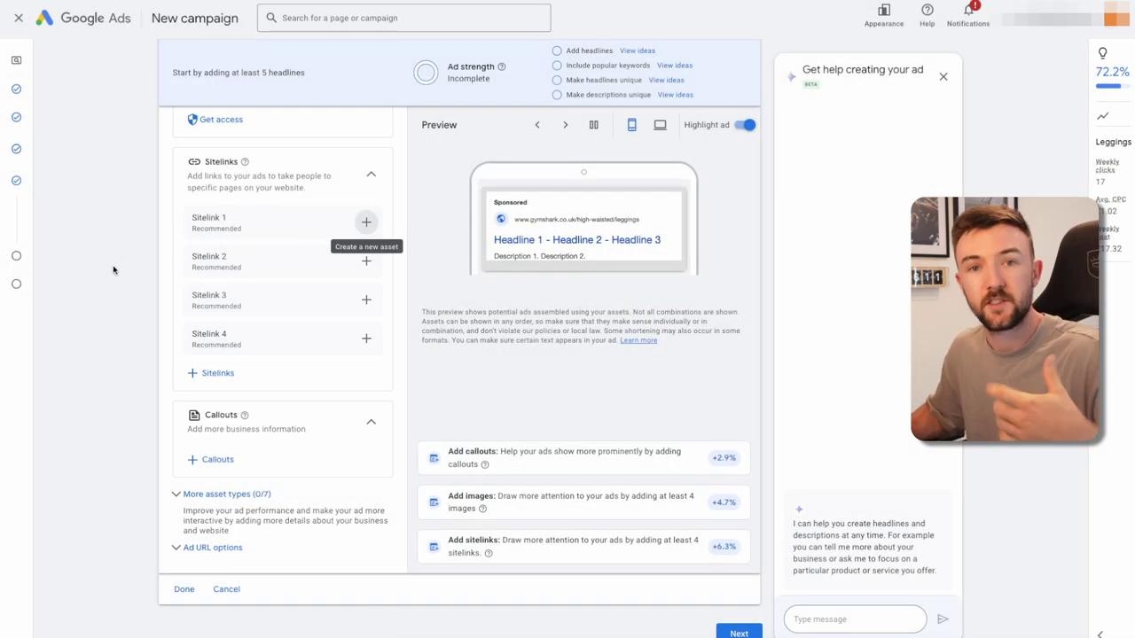
Step: Expand the additional asset types and review promotions, prices, calls, structured snippets, lead forms and apps alongside the other ad sections
{"action": "left_click", "coordinate": [177, 471]}
{"action": "scroll", "coordinate": [156, 473], "scroll_direction": "down", "scroll_amount": 4}
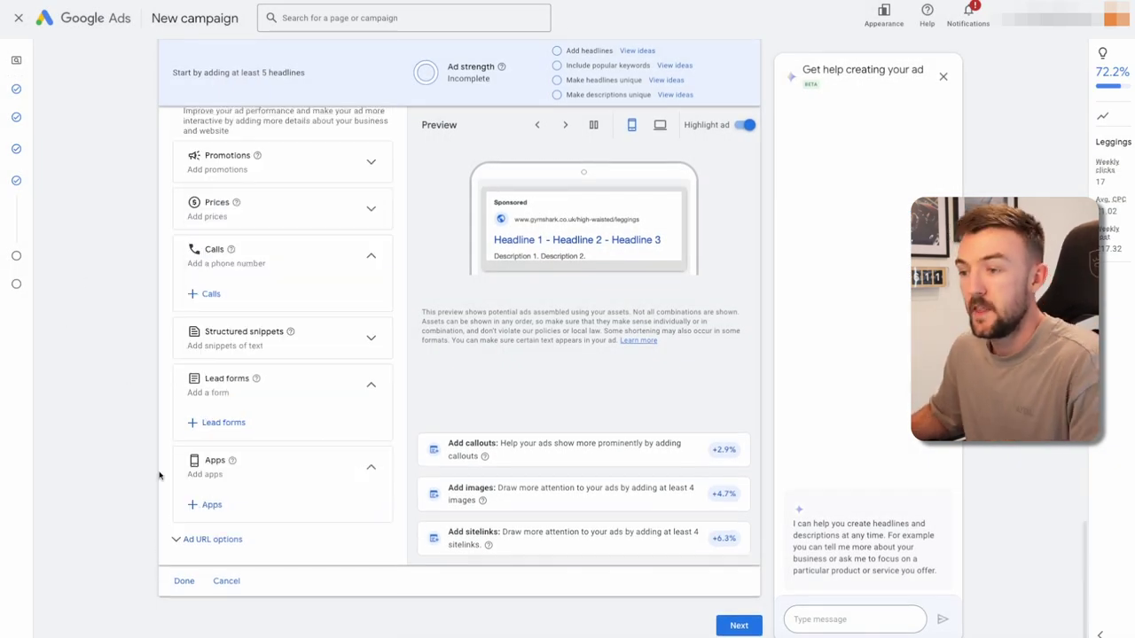
{"action": "scroll", "coordinate": [157, 473], "scroll_direction": "up", "scroll_amount": 3}
{"action": "scroll", "coordinate": [157, 473], "scroll_direction": "up", "scroll_amount": 6}
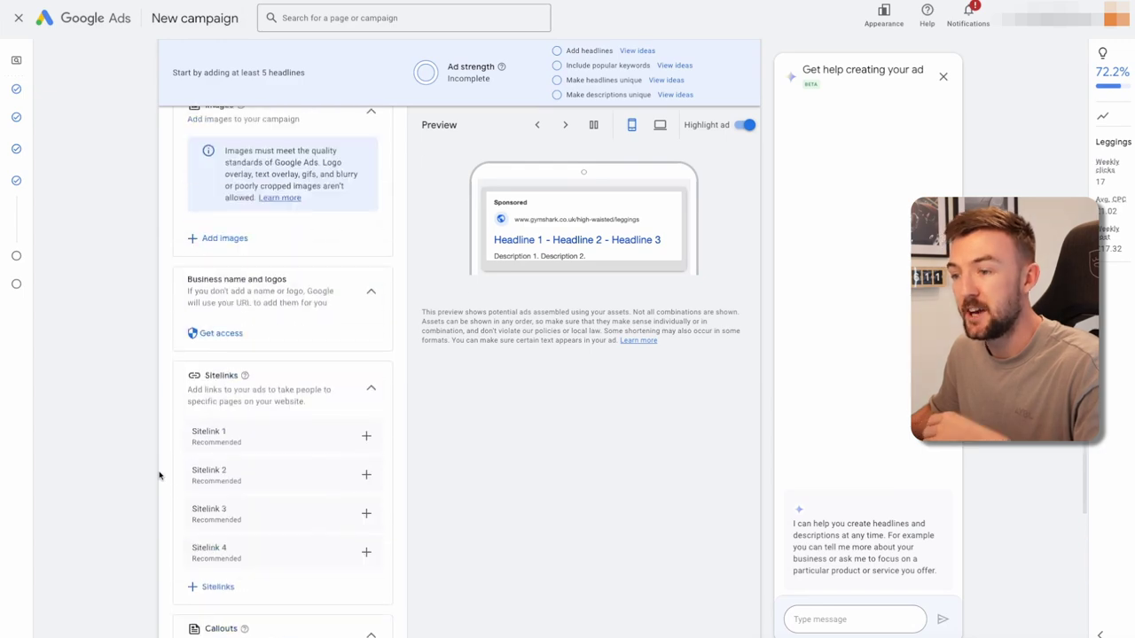
{"action": "scroll", "coordinate": [169, 388], "scroll_direction": "up", "scroll_amount": 2}
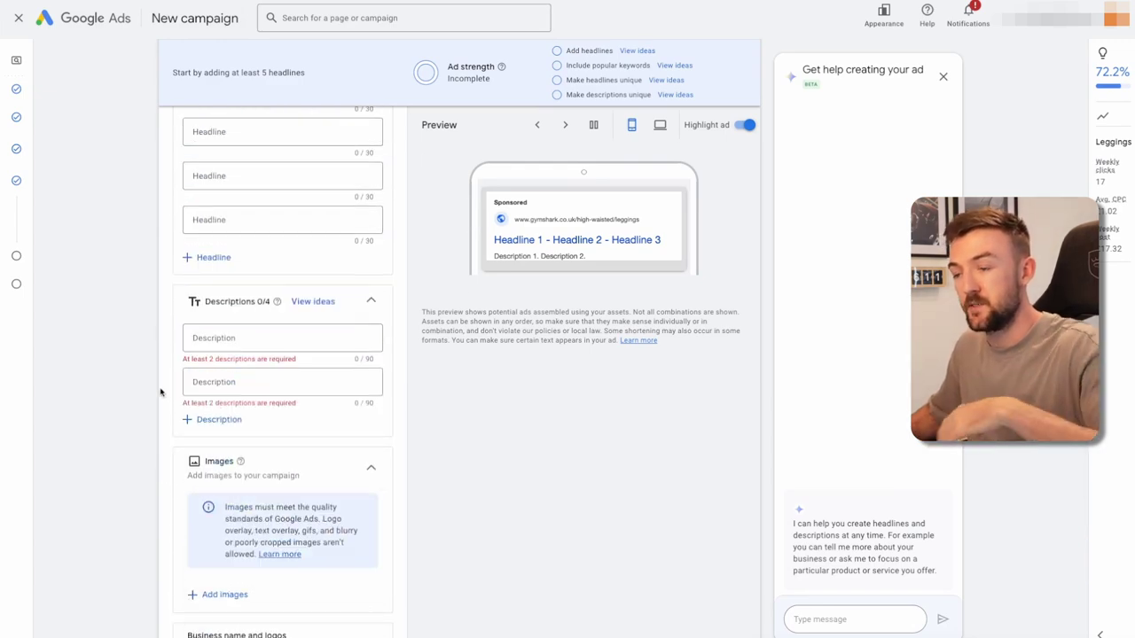
{"action": "scroll", "coordinate": [159, 388], "scroll_direction": "up", "scroll_amount": 1}
{"action": "scroll", "coordinate": [165, 310], "scroll_direction": "down", "scroll_amount": 10}
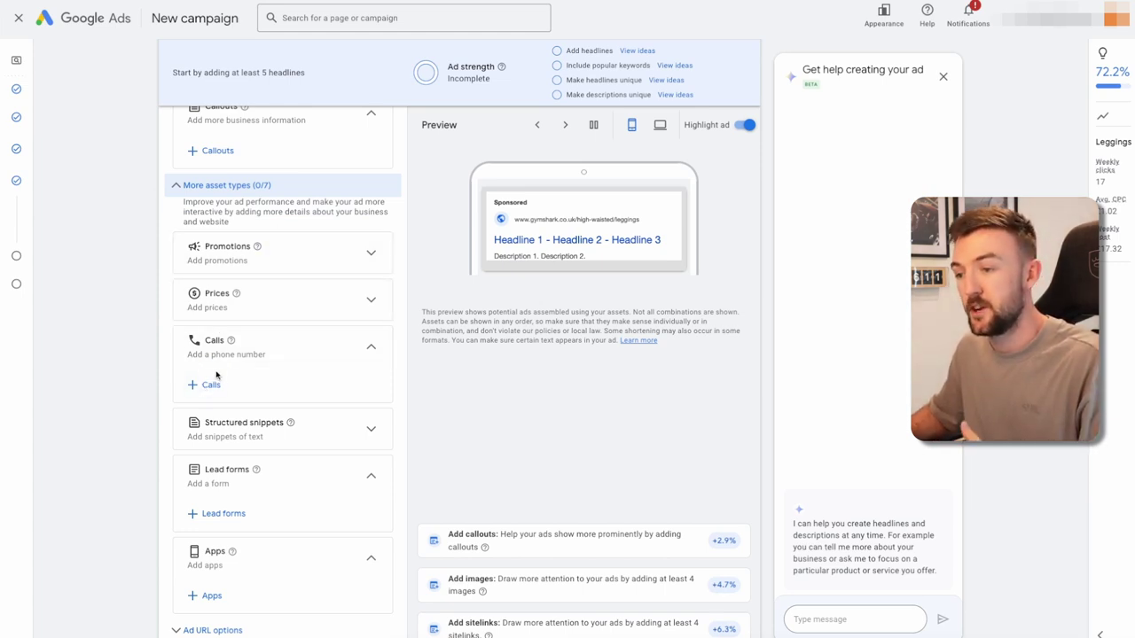
Step: Collapse the additional asset types and examine the ad URL options, including the tracking template, final URL suffix and custom parameter
{"action": "scroll", "coordinate": [217, 376], "scroll_direction": "down", "scroll_amount": 1}
{"action": "scroll", "coordinate": [161, 403], "scroll_direction": "down", "scroll_amount": 1}
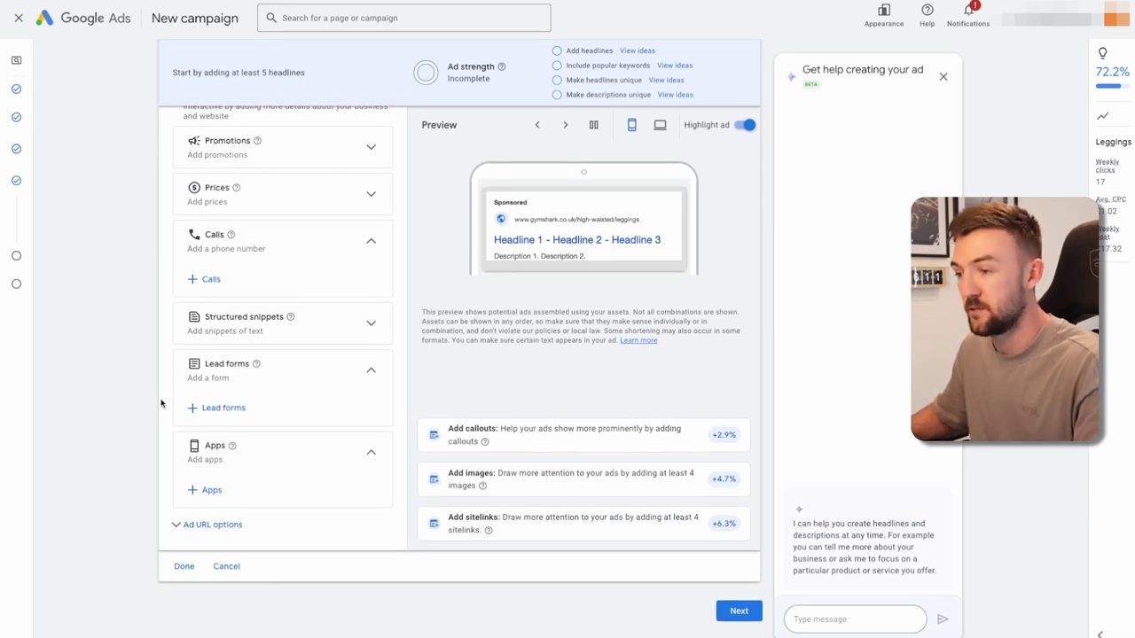
{"action": "scroll", "coordinate": [161, 403], "scroll_direction": "up", "scroll_amount": 2}
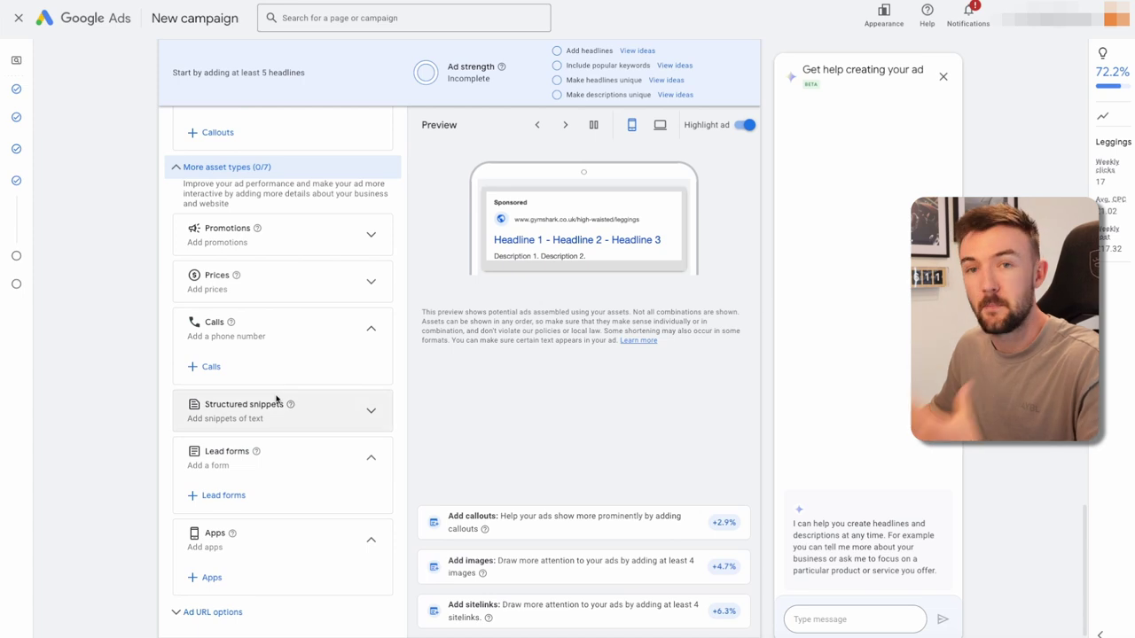
{"action": "scroll", "coordinate": [307, 245], "scroll_direction": "up", "scroll_amount": 1}
{"action": "left_click", "coordinate": [172, 220]}
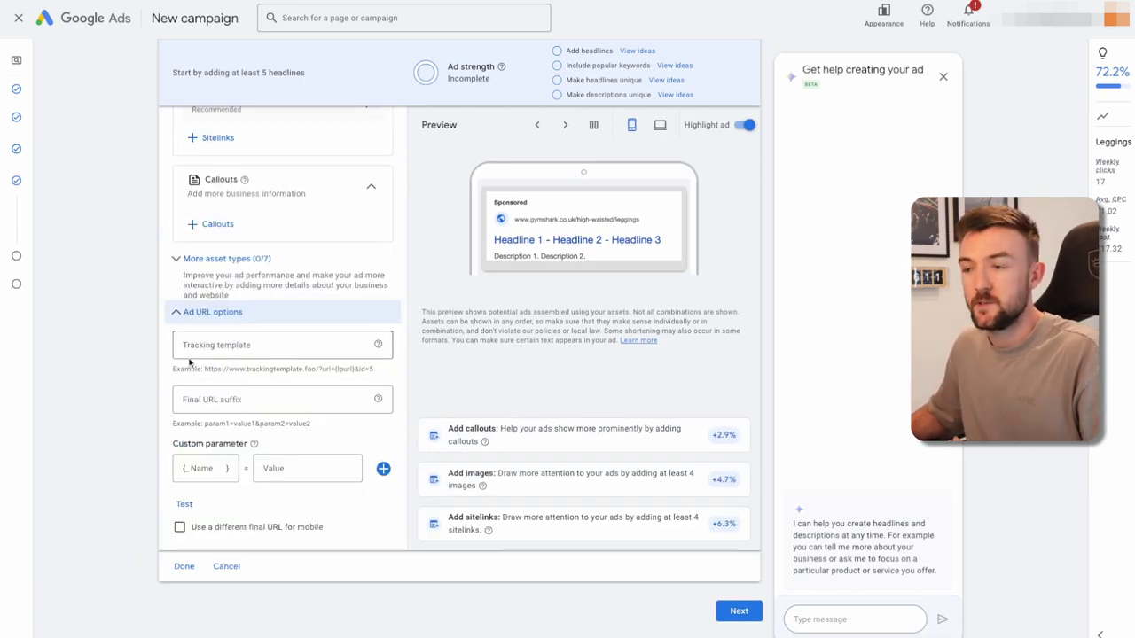
{"action": "left_click", "coordinate": [176, 313]}
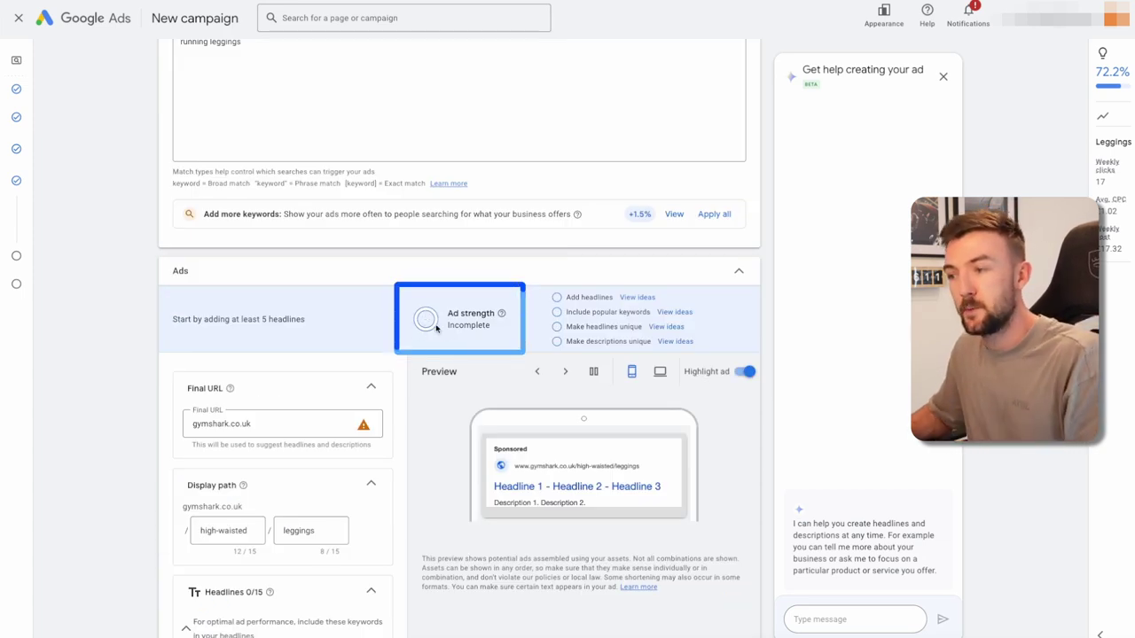
Step: Review the ad's headlines, descriptions, images, sitelinks, ad strength and final URL, along with the Leggings ad group's keywords
{"action": "scroll", "coordinate": [141, 341], "scroll_direction": "down", "scroll_amount": 3}
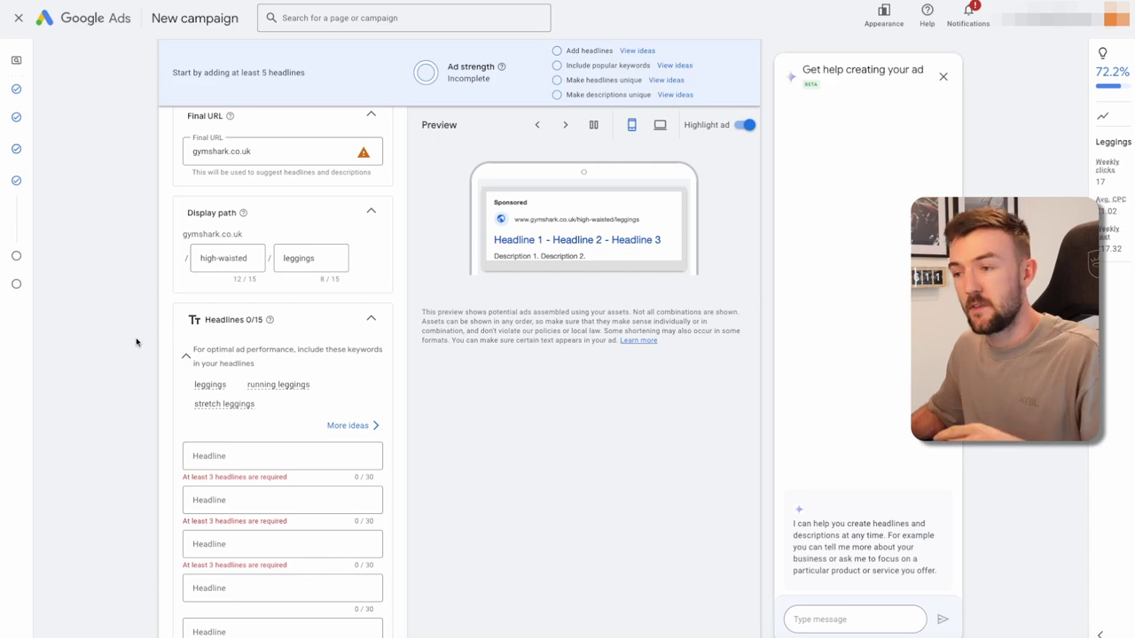
{"action": "scroll", "coordinate": [138, 342], "scroll_direction": "down", "scroll_amount": 1}
{"action": "scroll", "coordinate": [249, 348], "scroll_direction": "down", "scroll_amount": 4}
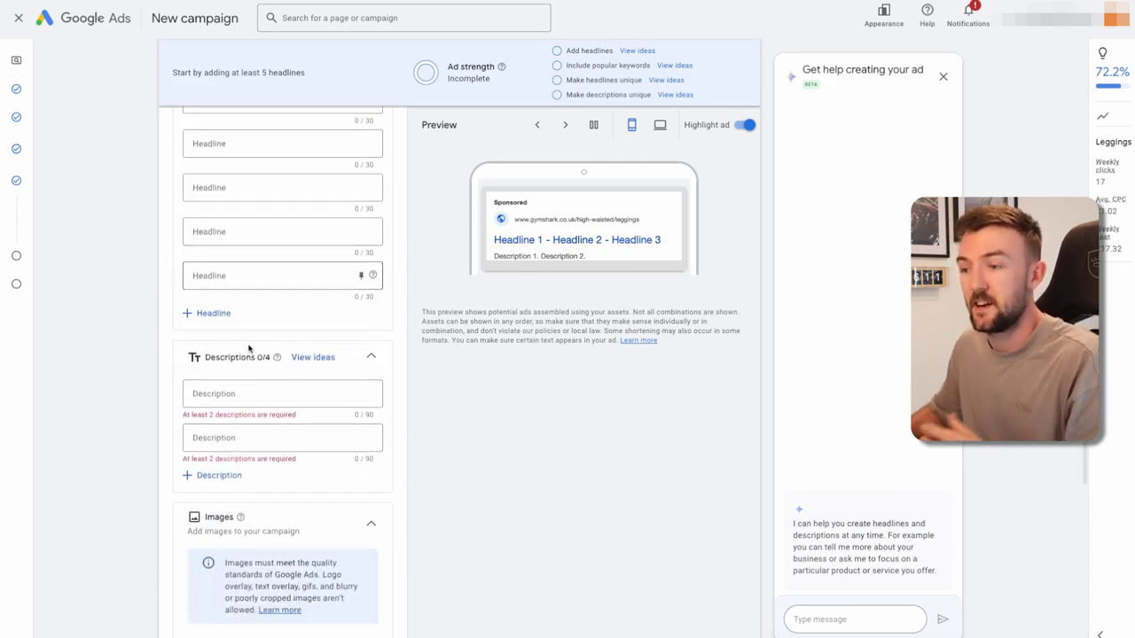
{"action": "scroll", "coordinate": [249, 348], "scroll_direction": "down", "scroll_amount": 5}
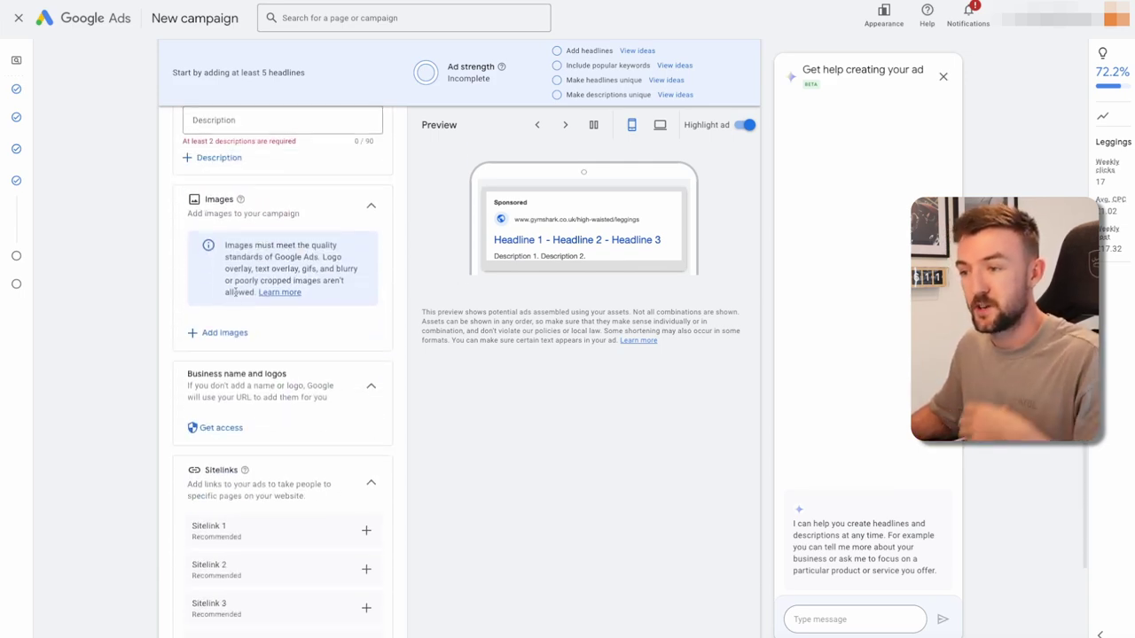
{"action": "scroll", "coordinate": [190, 362], "scroll_direction": "down", "scroll_amount": 2}
{"action": "scroll", "coordinate": [192, 370], "scroll_direction": "up", "scroll_amount": 10}
{"action": "scroll", "coordinate": [189, 364], "scroll_direction": "down", "scroll_amount": 1}
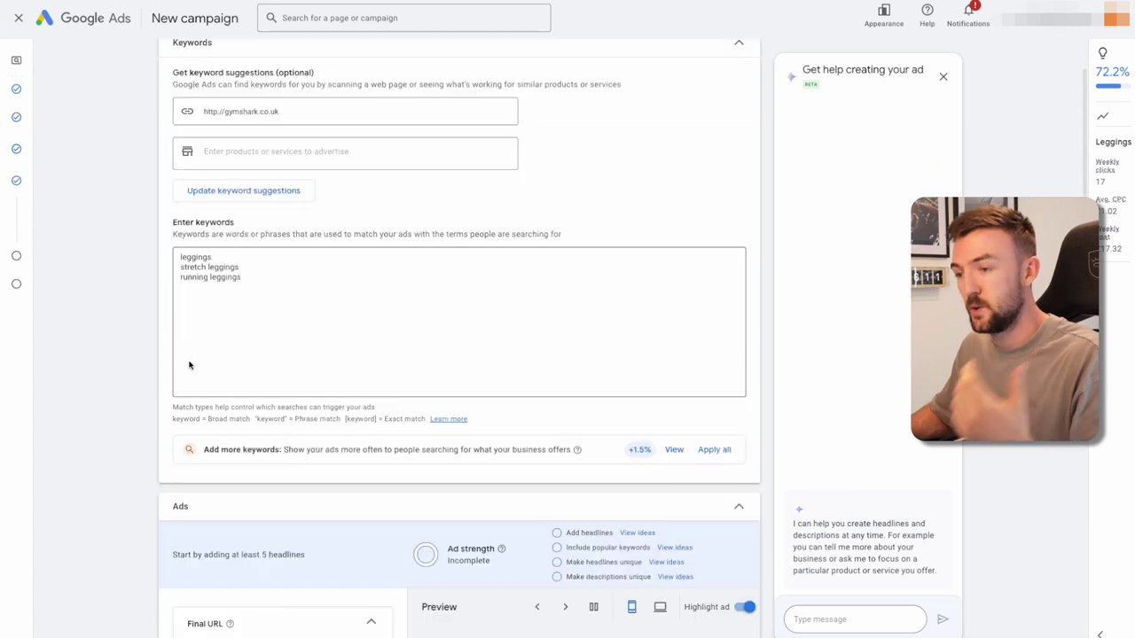
{"action": "scroll", "coordinate": [189, 364], "scroll_direction": "down", "scroll_amount": 1}
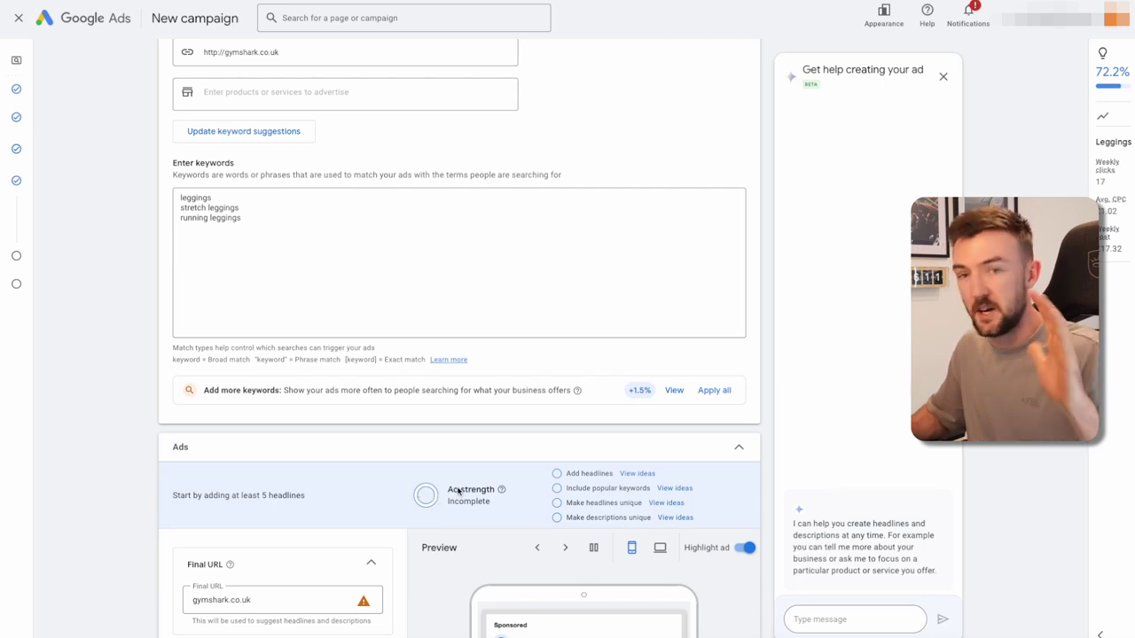
{"action": "scroll", "coordinate": [444, 486], "scroll_direction": "down", "scroll_amount": 1}
{"action": "scroll", "coordinate": [296, 425], "scroll_direction": "down", "scroll_amount": 2}
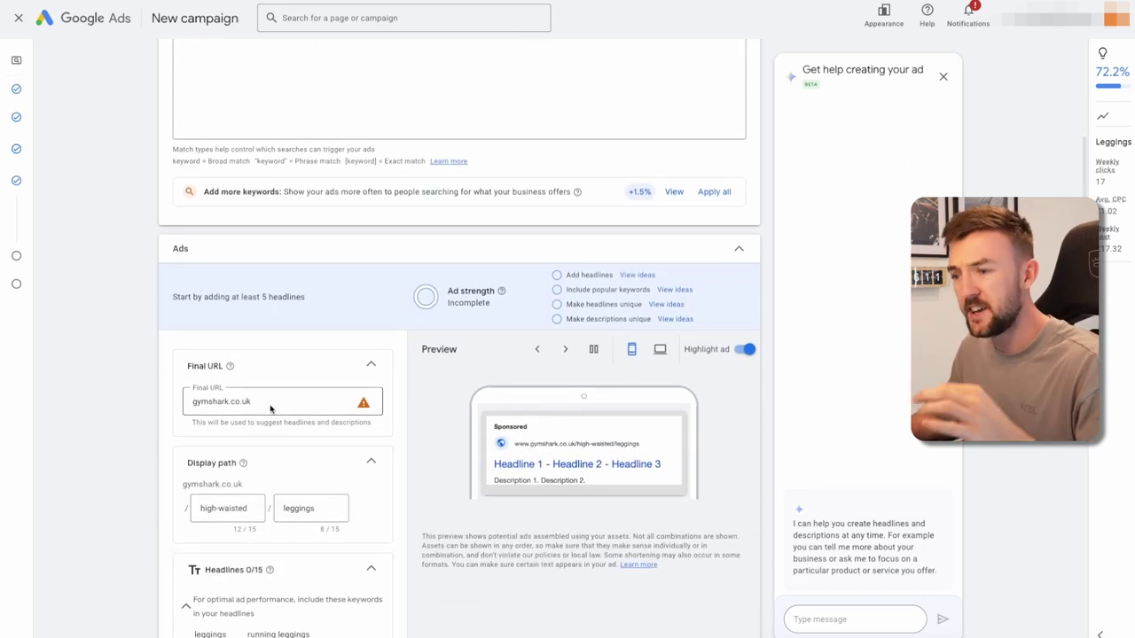
{"action": "left_click", "coordinate": [272, 404]}
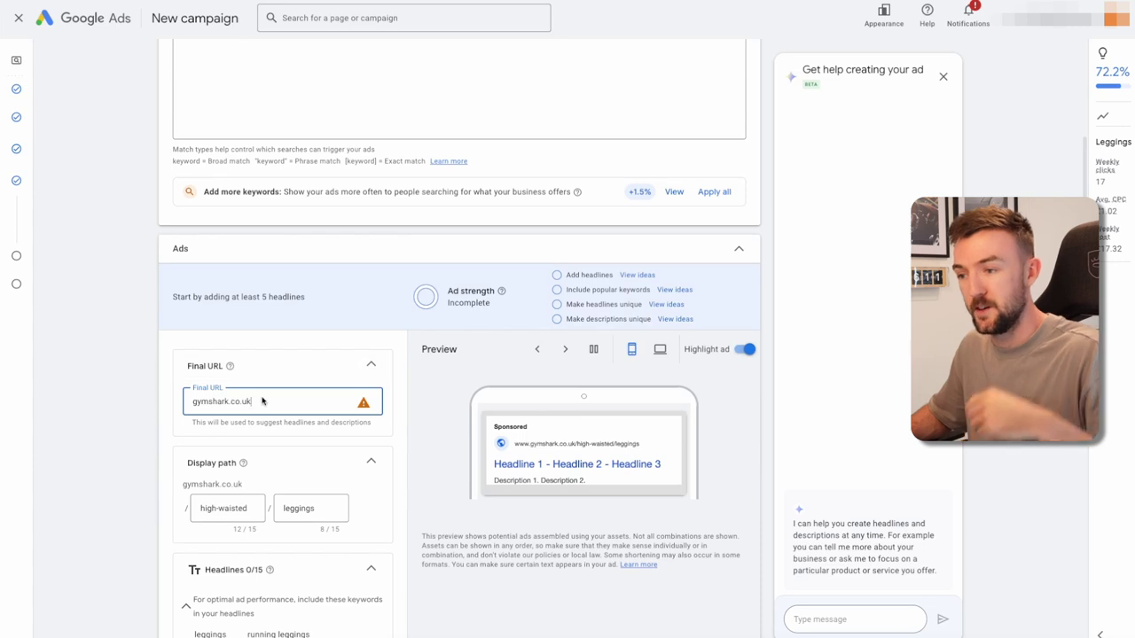
{"action": "triple_click", "coordinate": [262, 401]}
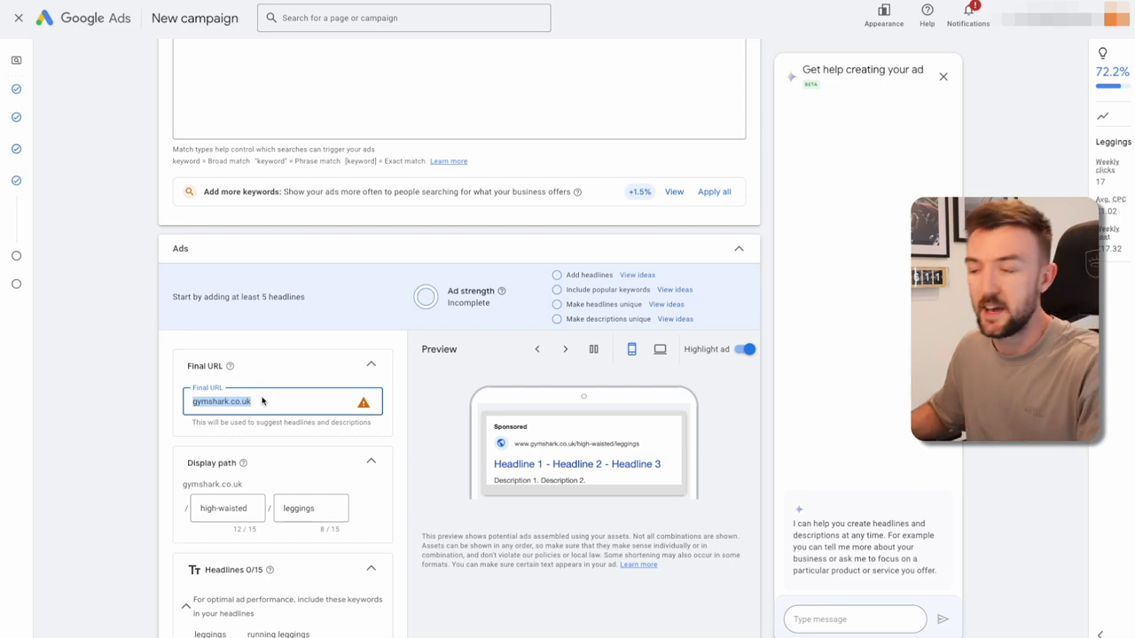
Step: Finish editing the Leggings ad with its headlines and descriptions left empty, and continue to the campaign budget
{"action": "scroll", "coordinate": [262, 402], "scroll_direction": "down", "scroll_amount": 15}
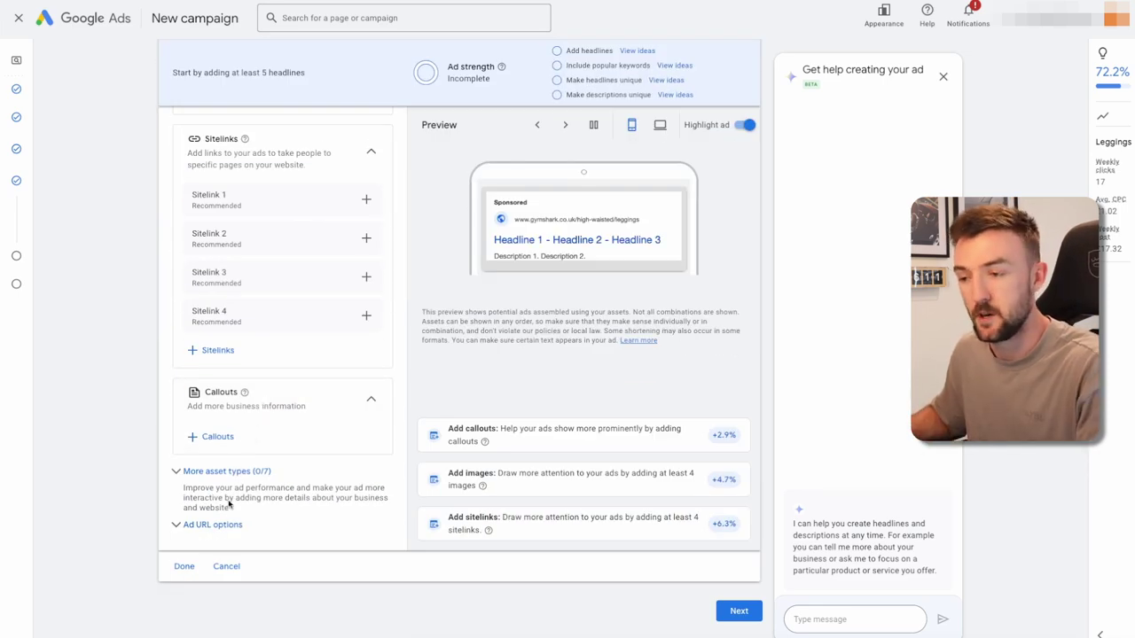
{"action": "left_click", "coordinate": [184, 566]}
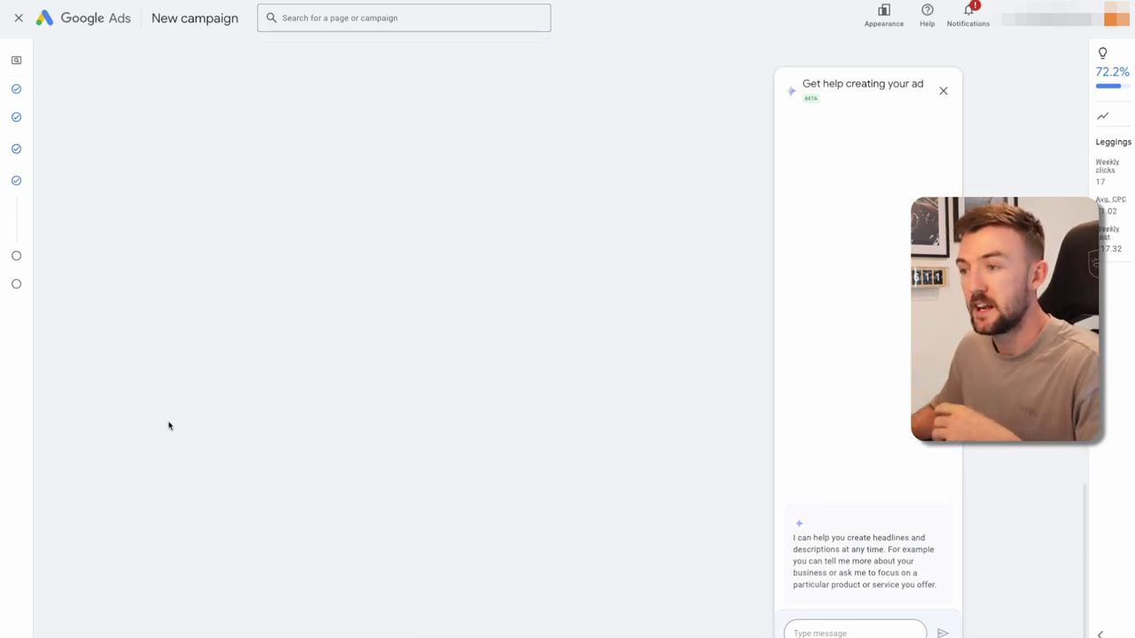
{"action": "scroll", "coordinate": [168, 431], "scroll_direction": "up", "scroll_amount": 3}
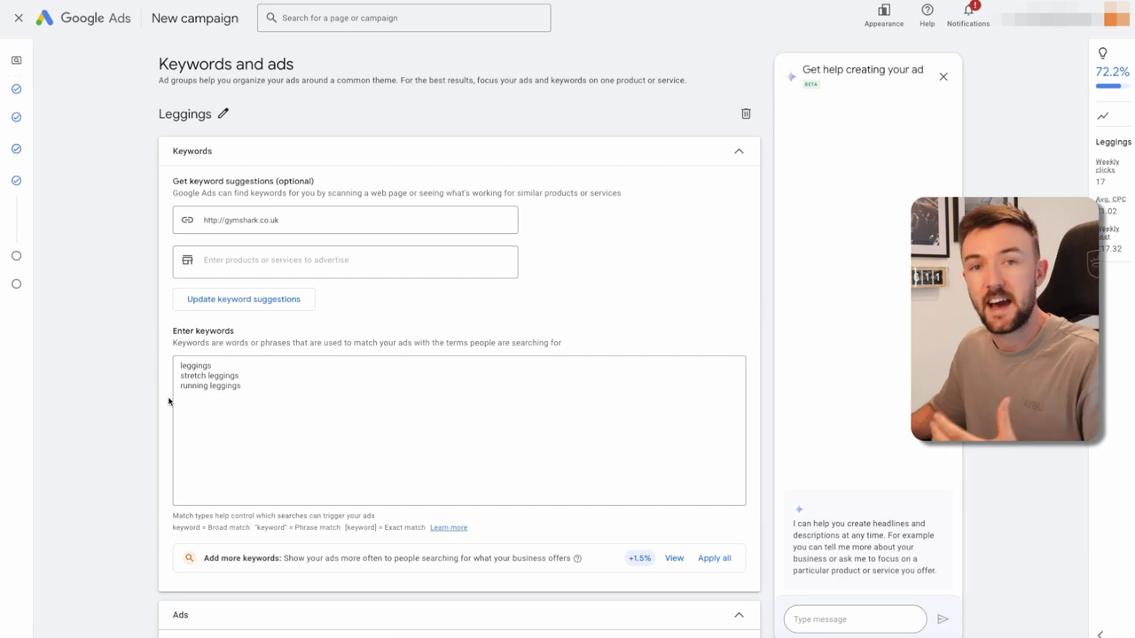
{"action": "scroll", "coordinate": [168, 401], "scroll_direction": "down", "scroll_amount": 2}
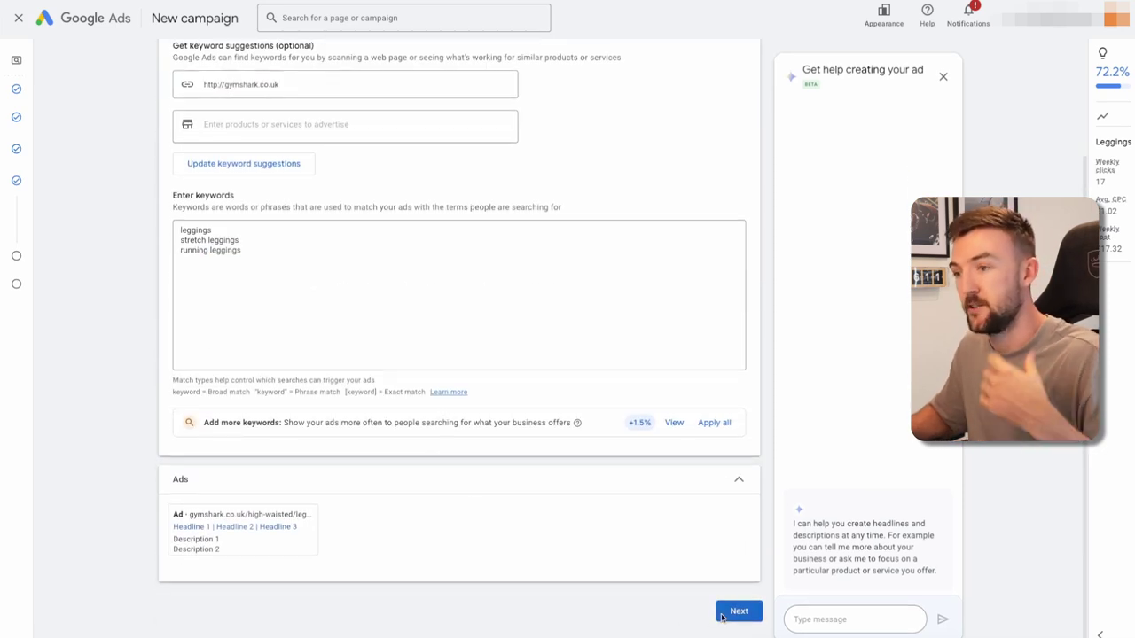
{"action": "left_click", "coordinate": [737, 611]}
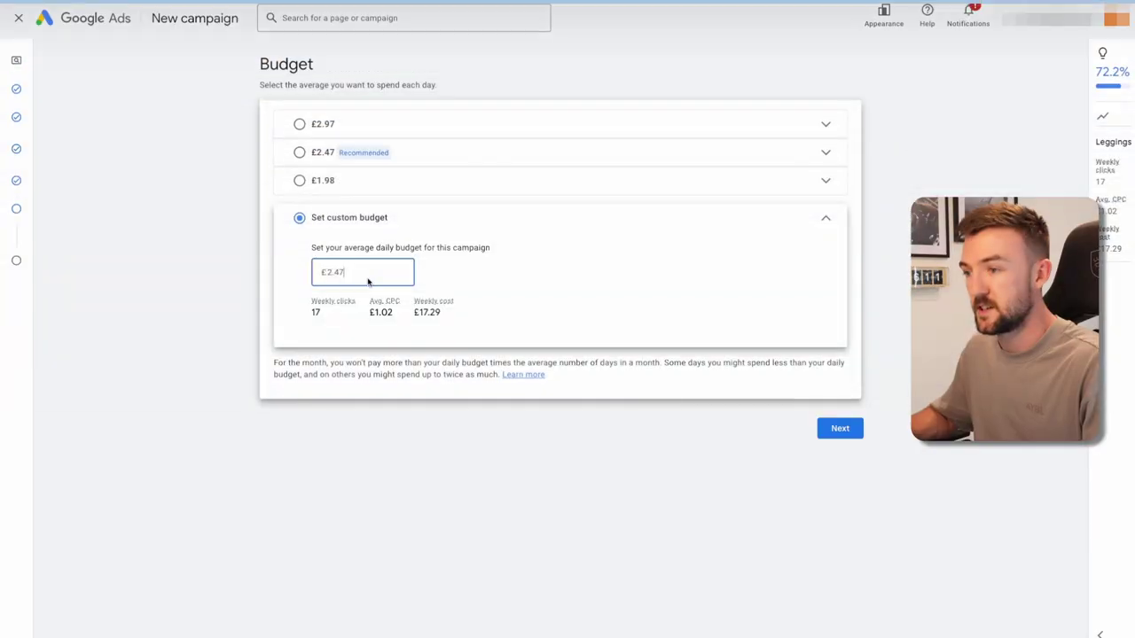
Step: Set the campaign's custom average daily budget to £50 and continue past the budget settings
{"action": "left_click", "coordinate": [366, 274]}
{"action": "type", "text": "50"}
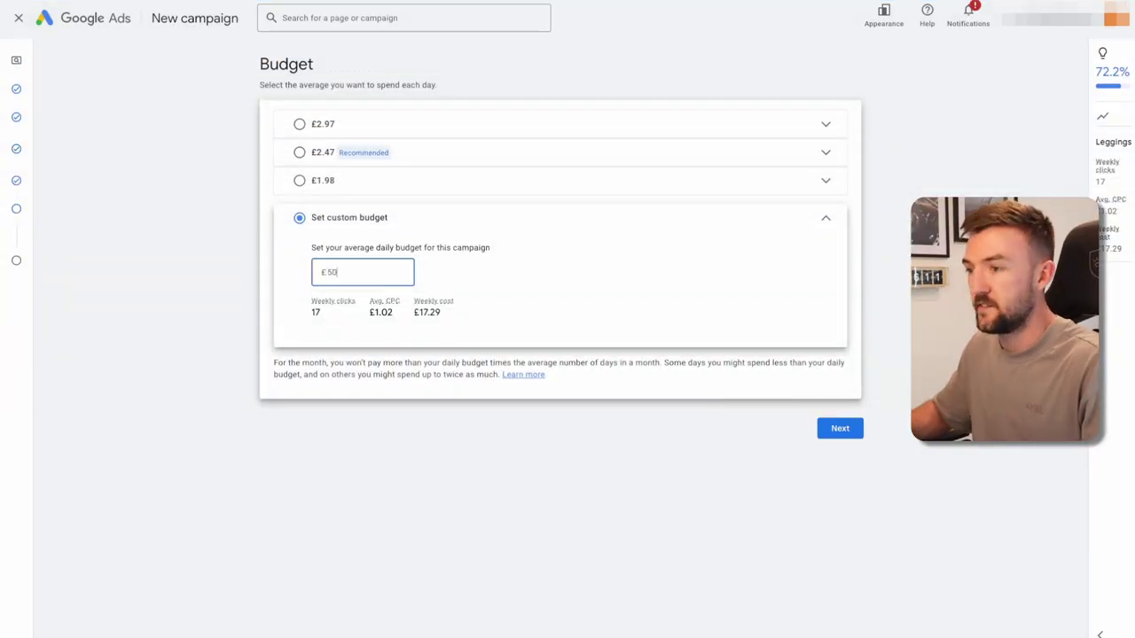
{"action": "left_click", "coordinate": [839, 428]}
{"action": "scroll", "coordinate": [146, 335], "scroll_direction": "down", "scroll_amount": 2}
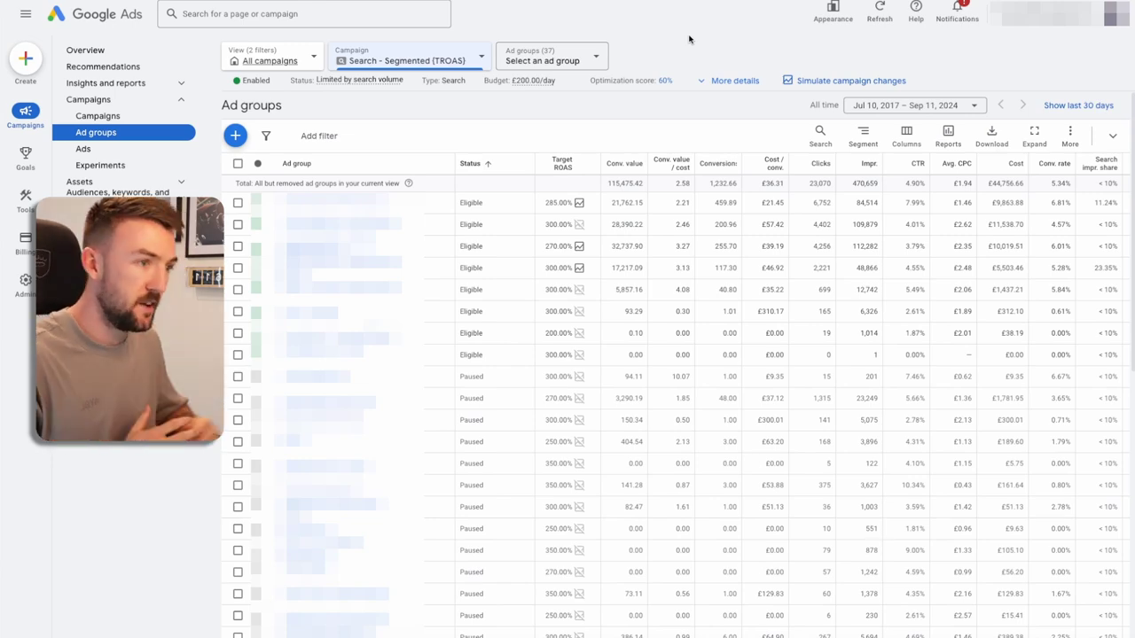
Step: Examine the ad groups in the Search - Segmented (TROAS) campaign, comparing their status, target ROAS and conversion value
{"action": "scroll", "coordinate": [448, 383], "scroll_direction": "down", "scroll_amount": 5}
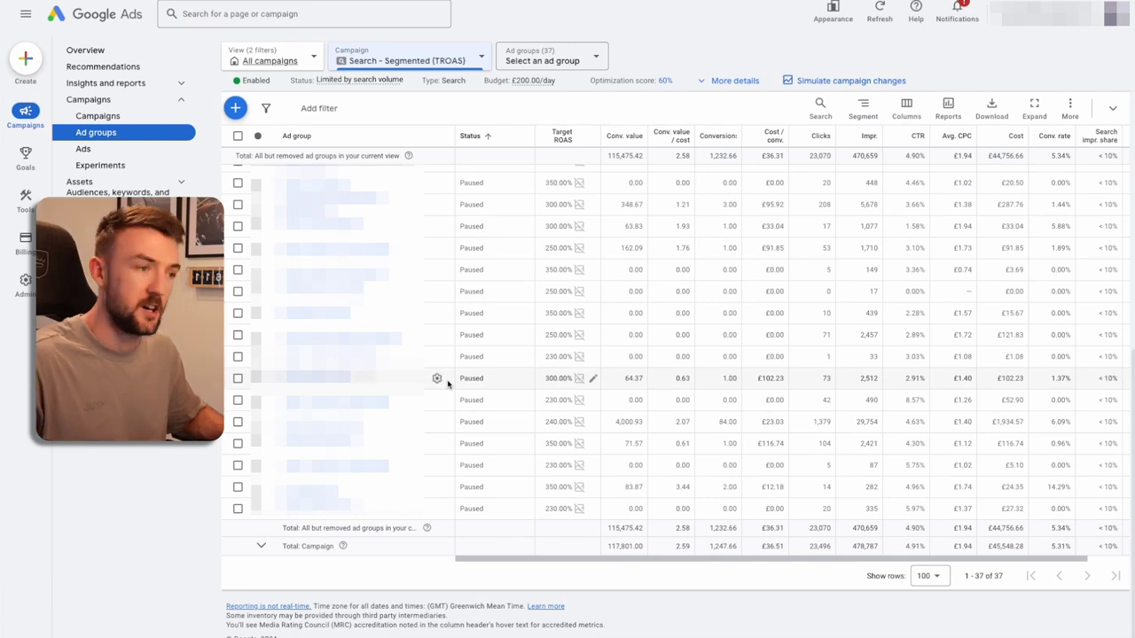
{"action": "scroll", "coordinate": [595, 334], "scroll_direction": "up", "scroll_amount": 5}
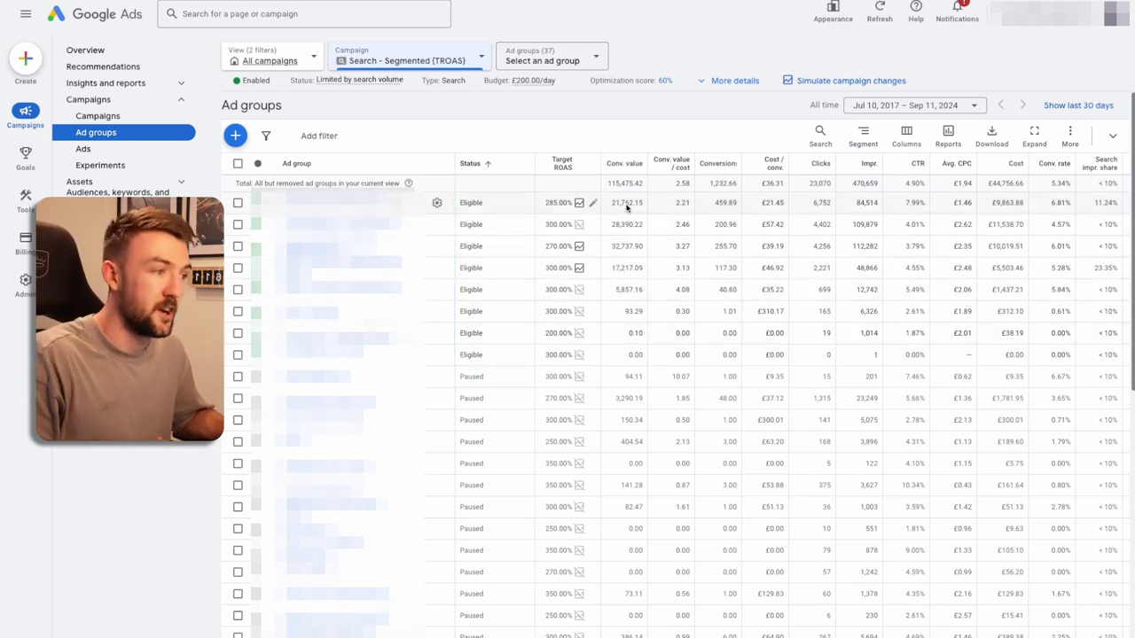
{"action": "double_click", "coordinate": [682, 246]}
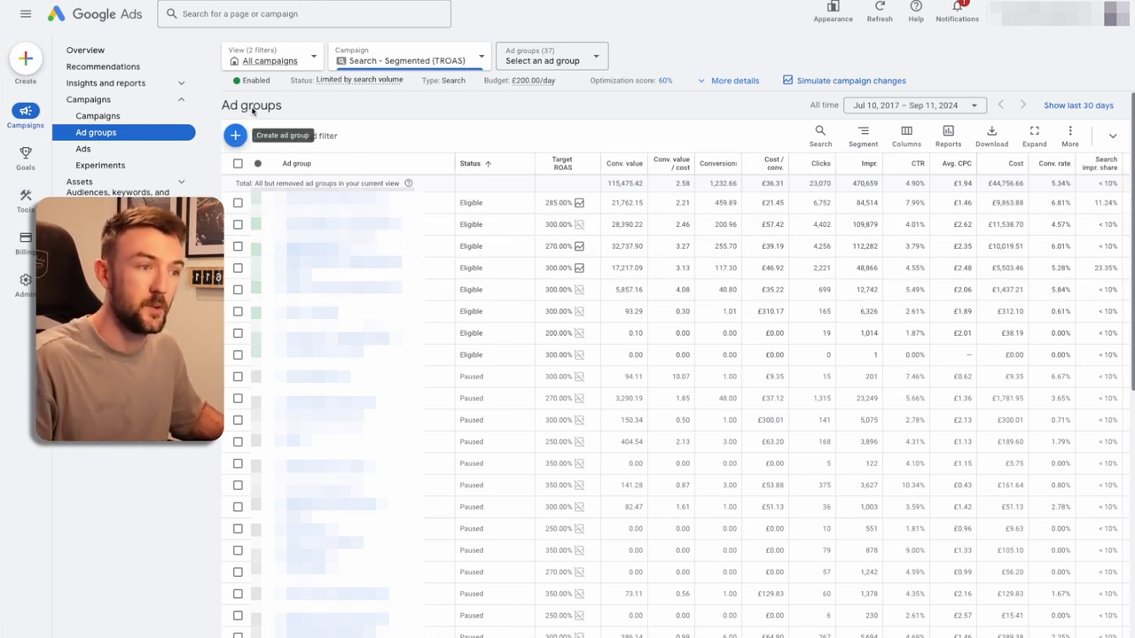
Step: Open the setup for a new ad group in the Search - Segmented (TROAS) campaign and leave it without saving
{"action": "left_click", "coordinate": [235, 136]}
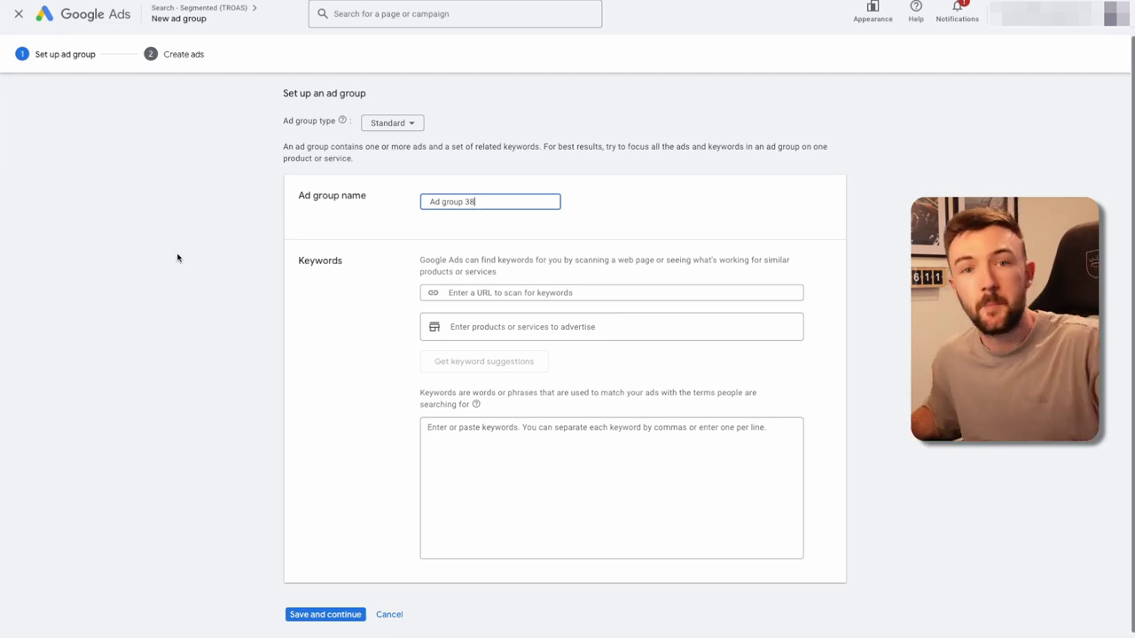
{"action": "left_click", "coordinate": [17, 13]}
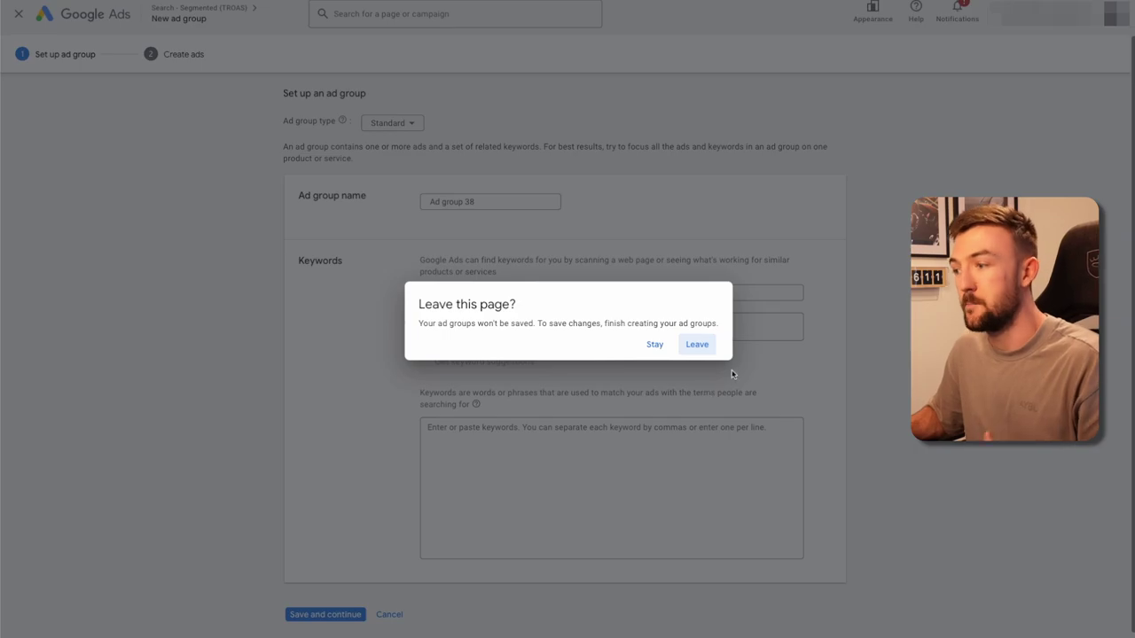
{"action": "left_click", "coordinate": [699, 345]}
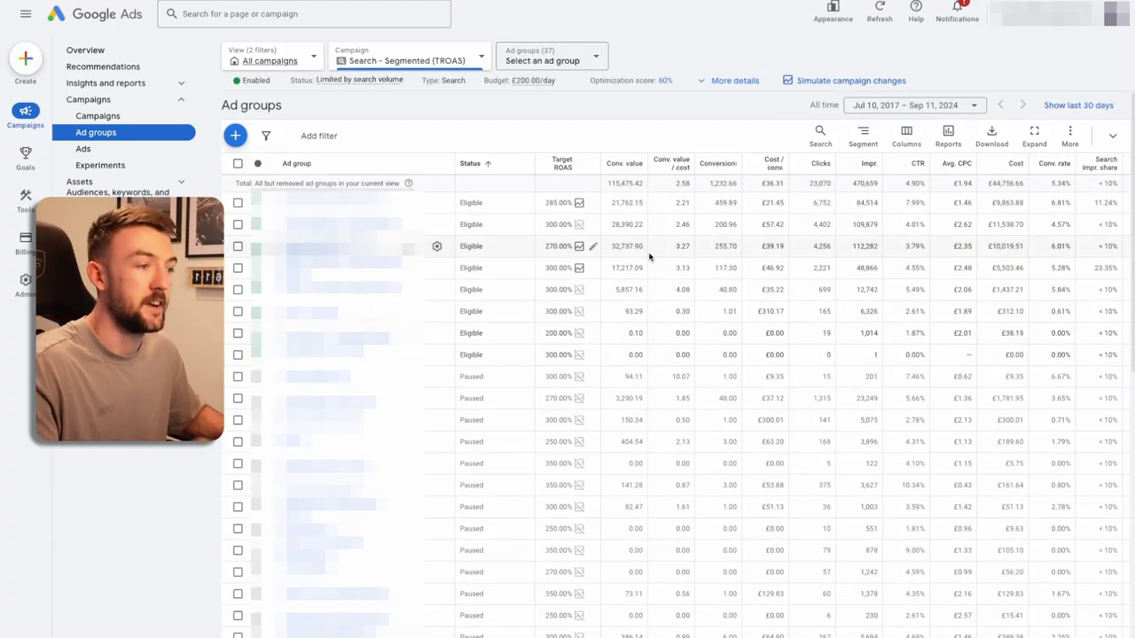